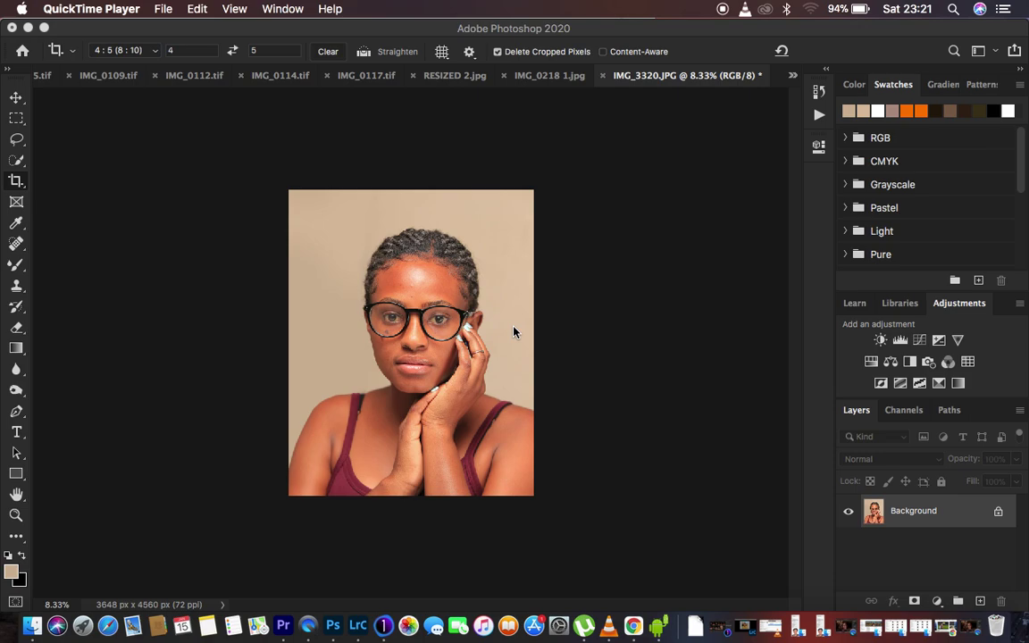
Bring Photoshop to the front with IMG_3320.JPG open for retouching
left_click(616, 293)
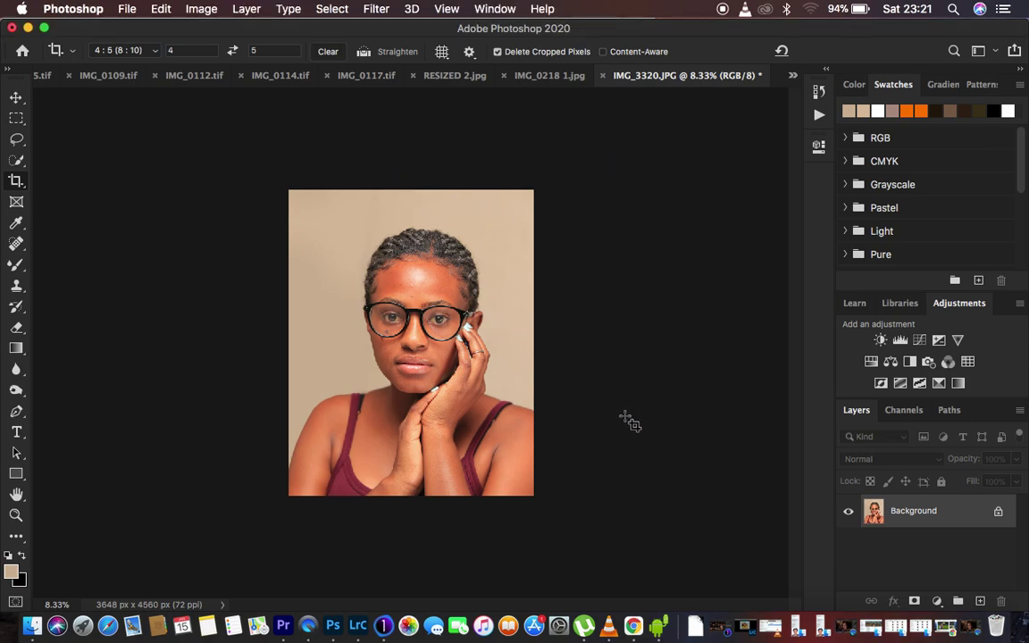
Zoom in and duplicate the Background to Layer 1, undoing the accidental extra copy
key("super+equal")
key("super+equal")
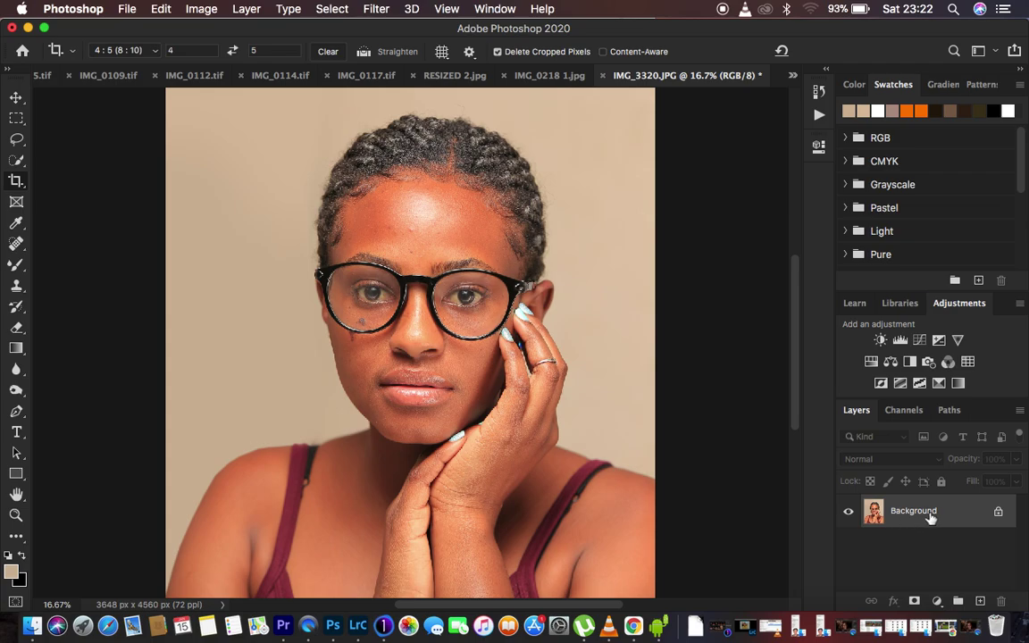
key("super")
key("super+j")
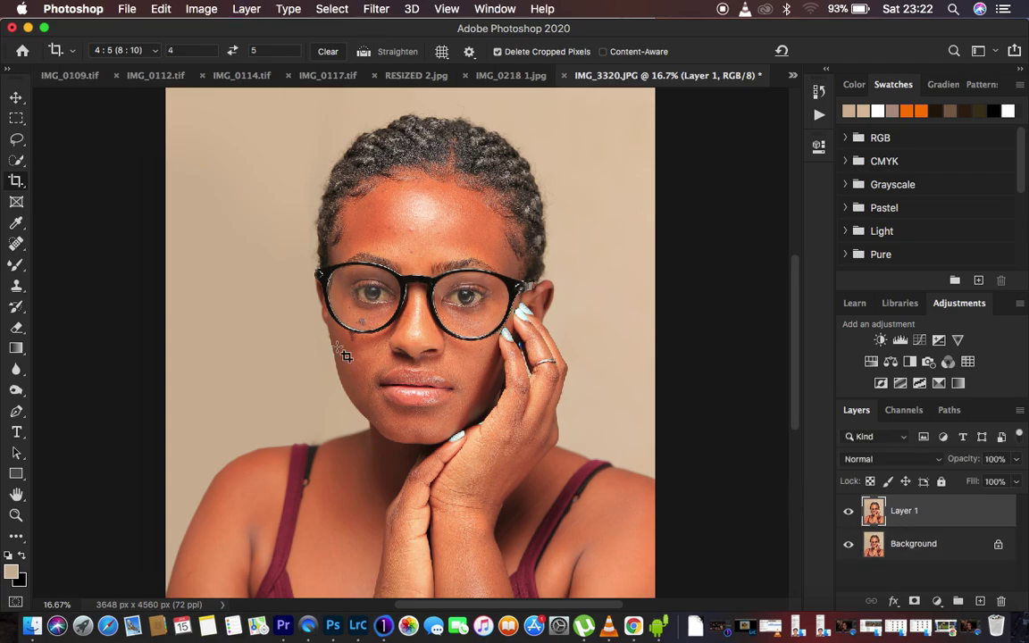
left_click_drag(944, 514, 982, 603)
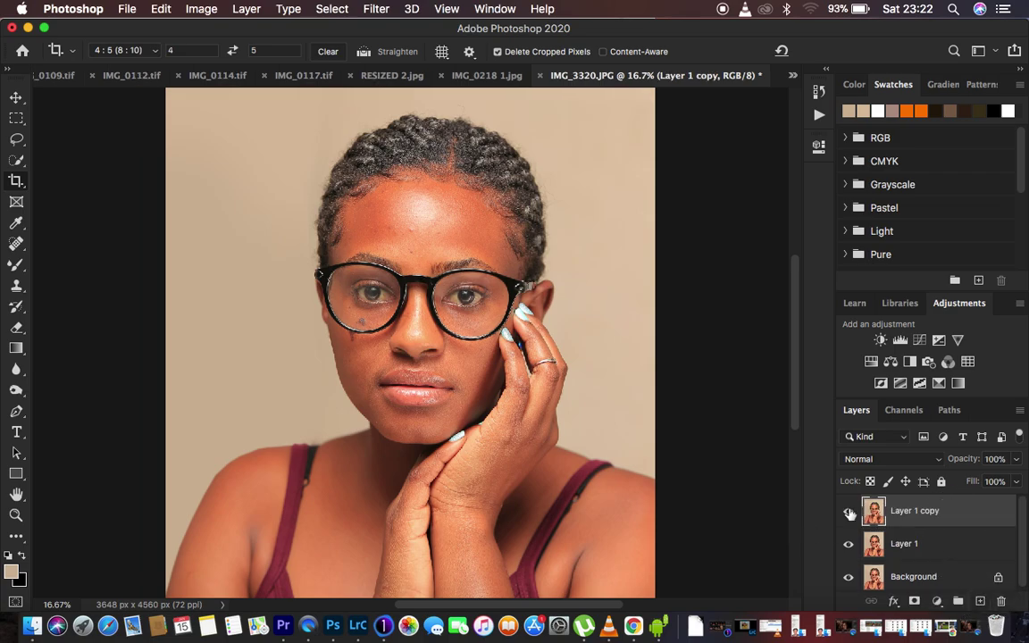
key("super+z")
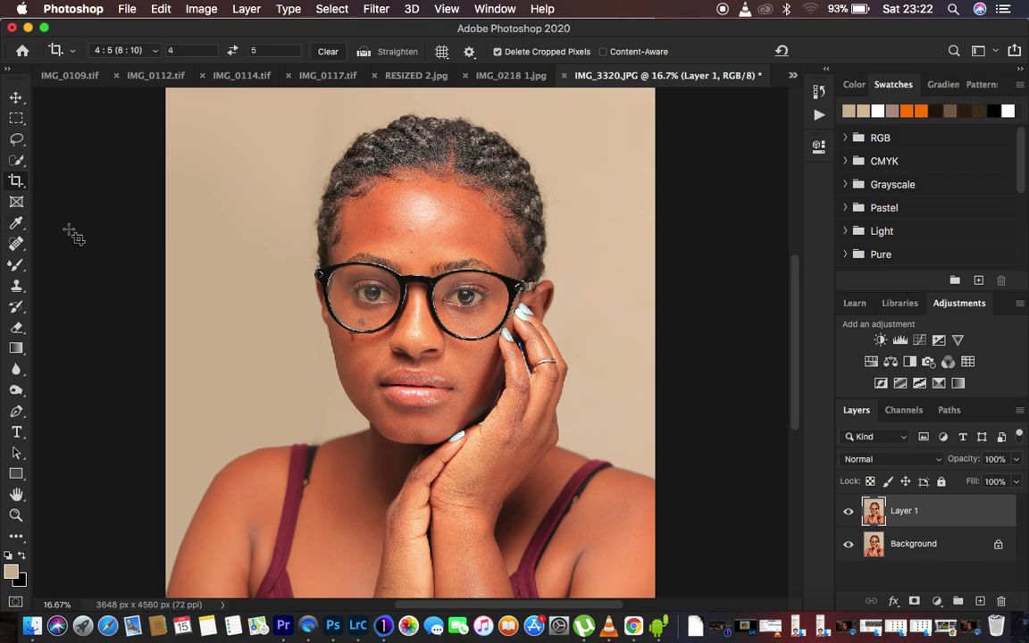
left_click(17, 243)
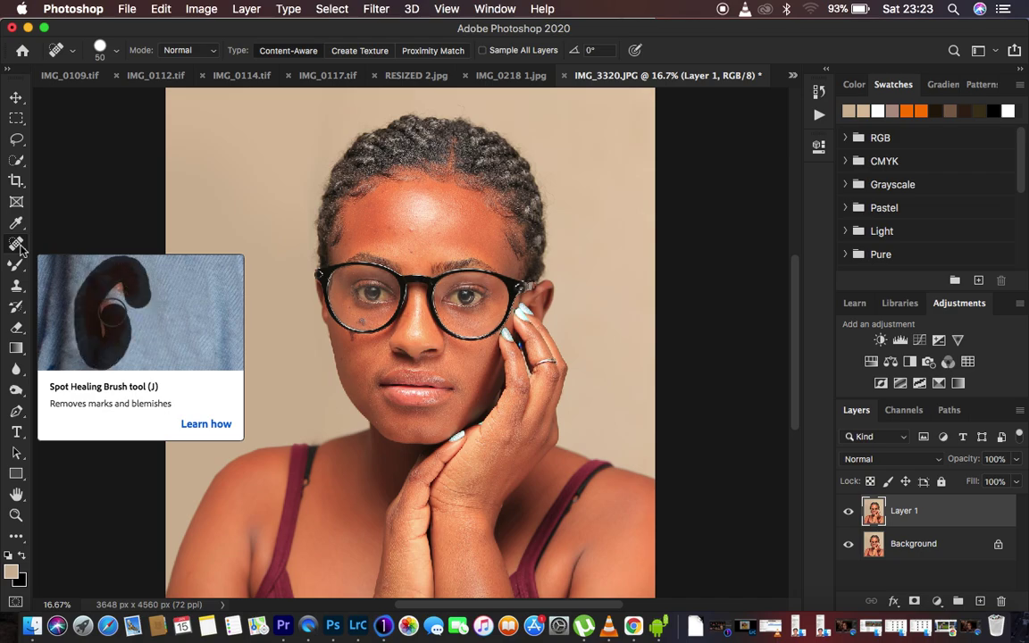
Pick the Spot Healing Brush and heal two small forehead blemishes at 100% zoom
right_click(19, 244)
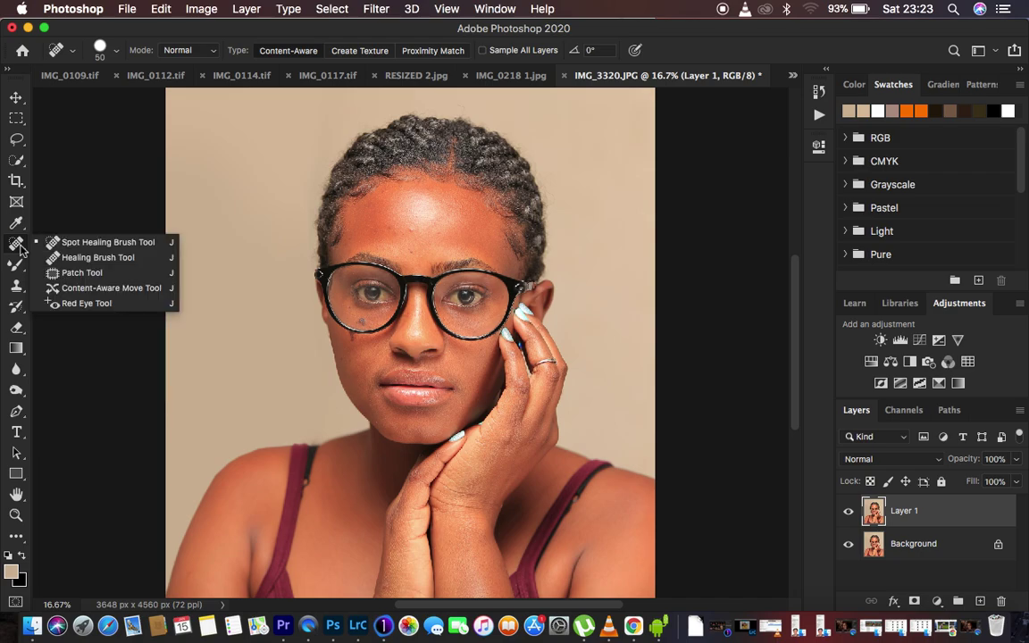
left_click(68, 239)
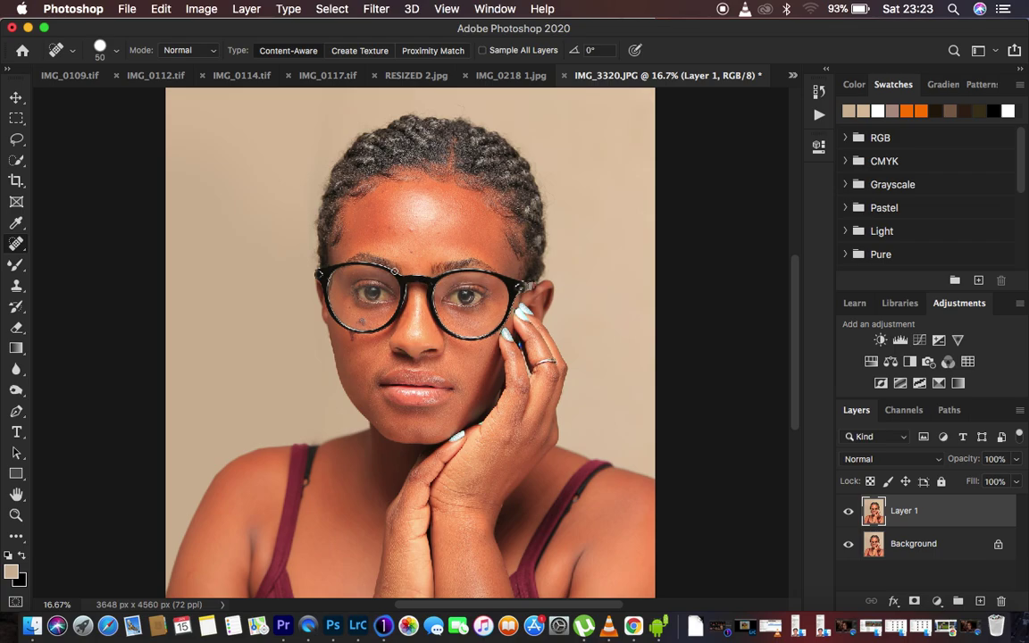
key("super+equal")
key("super+equal")
key("super+equal")
key("super+equal")
key("super+equal")
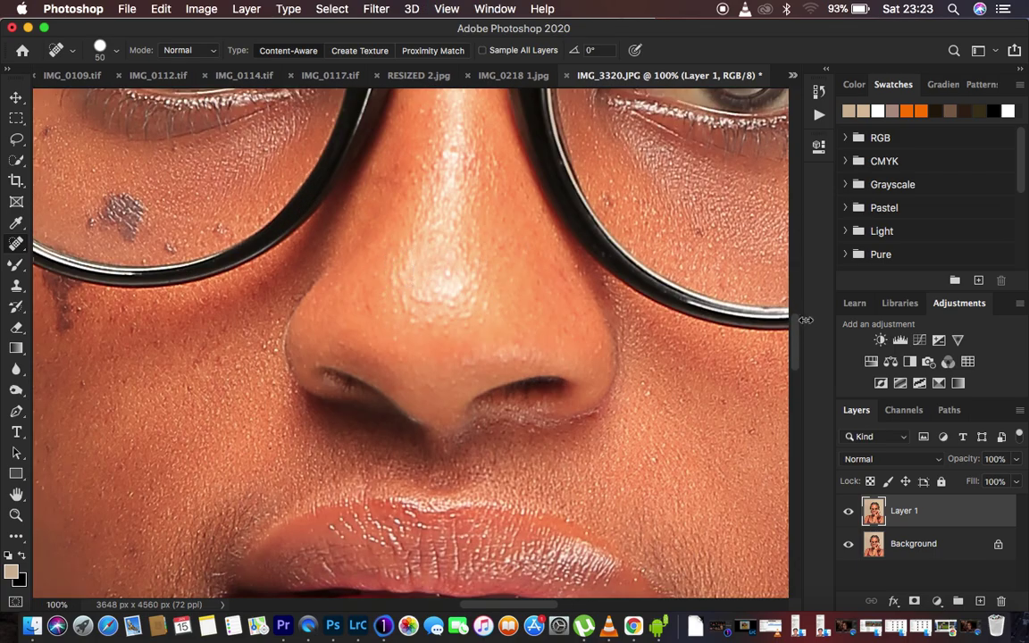
left_click_drag(794, 326, 801, 257)
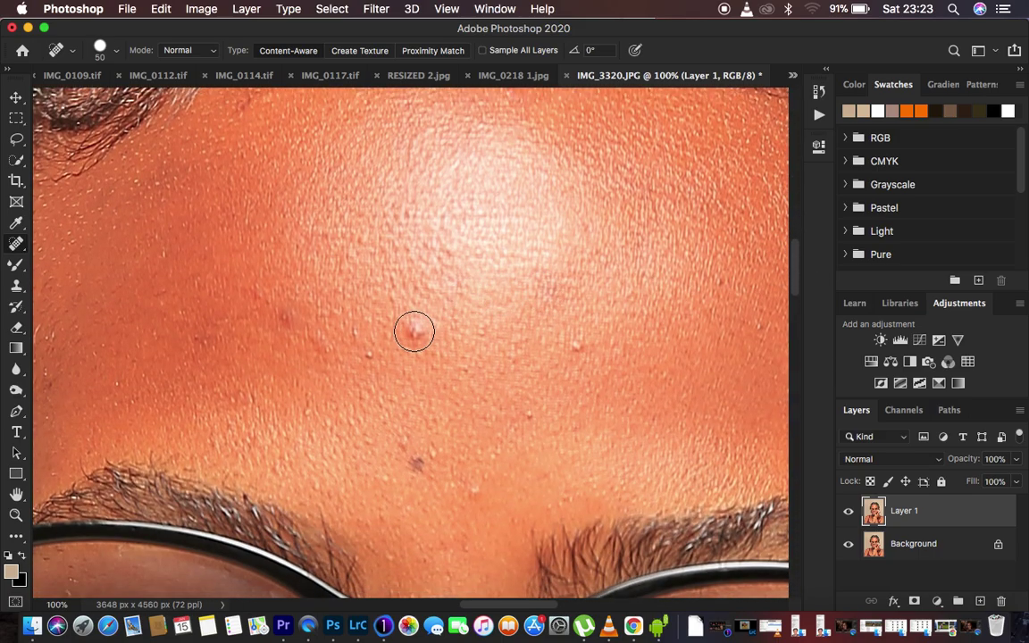
left_click(573, 345)
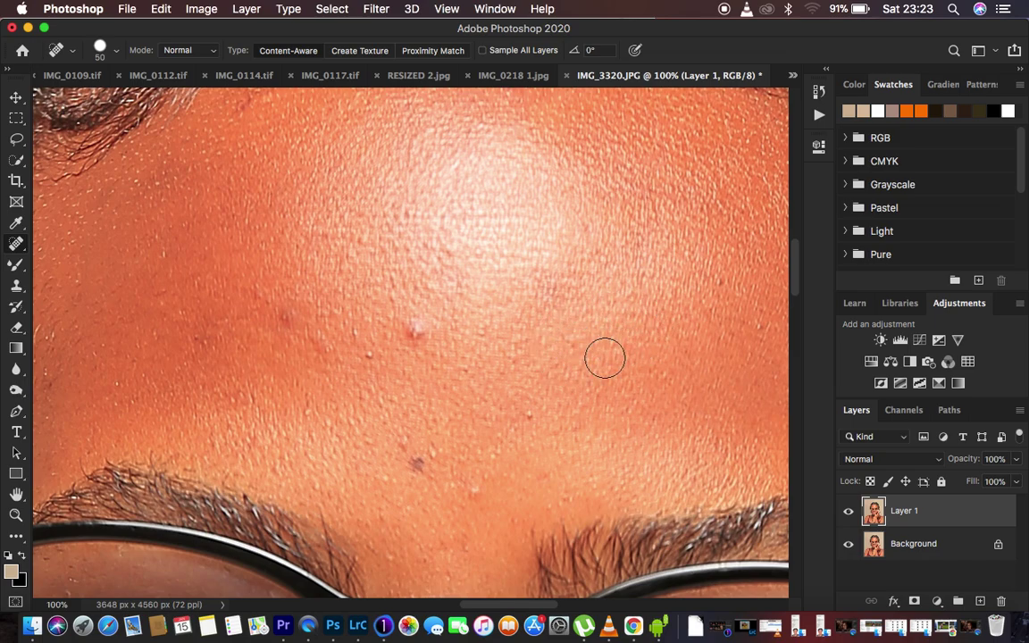
left_click(415, 330)
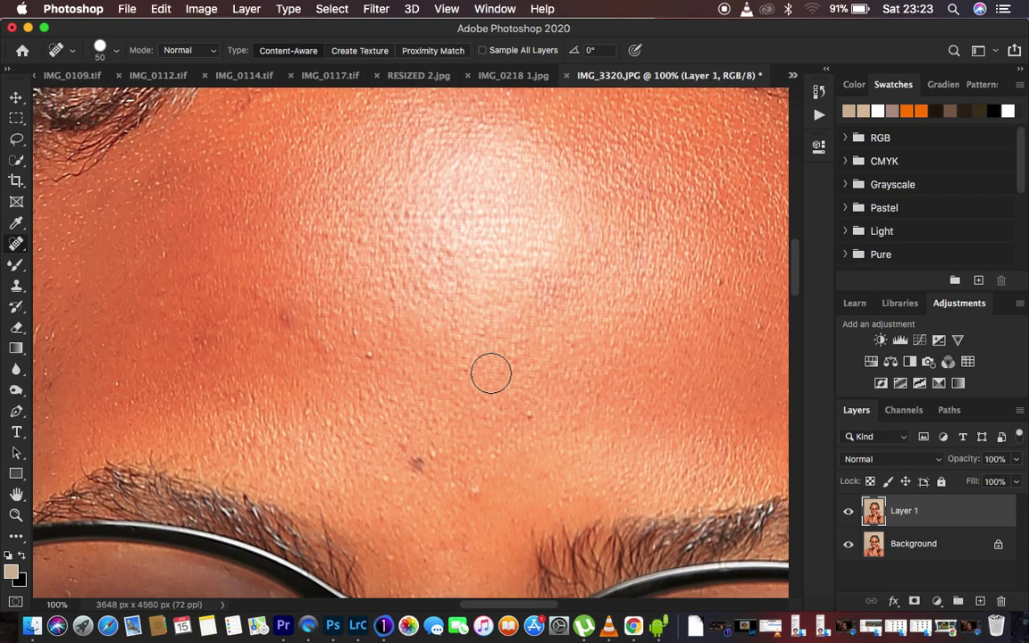
Heal the forehead blemish near the brow and a blemish on the cheek
key("super+minus")
key("super+minus")
key("super+minus")
key("super+minus")
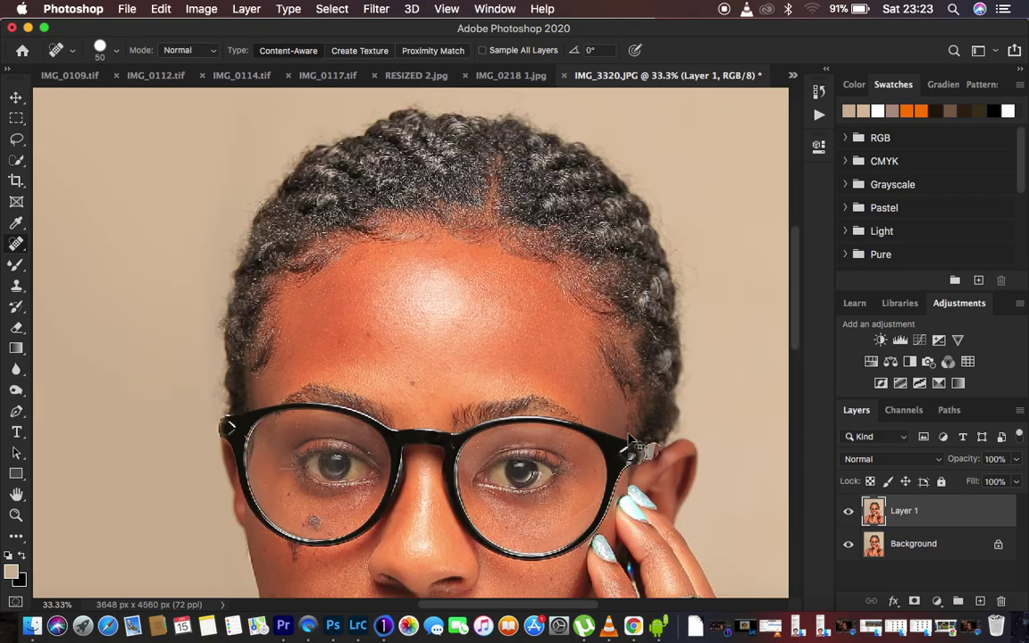
key("super+minus")
key("super+plus")
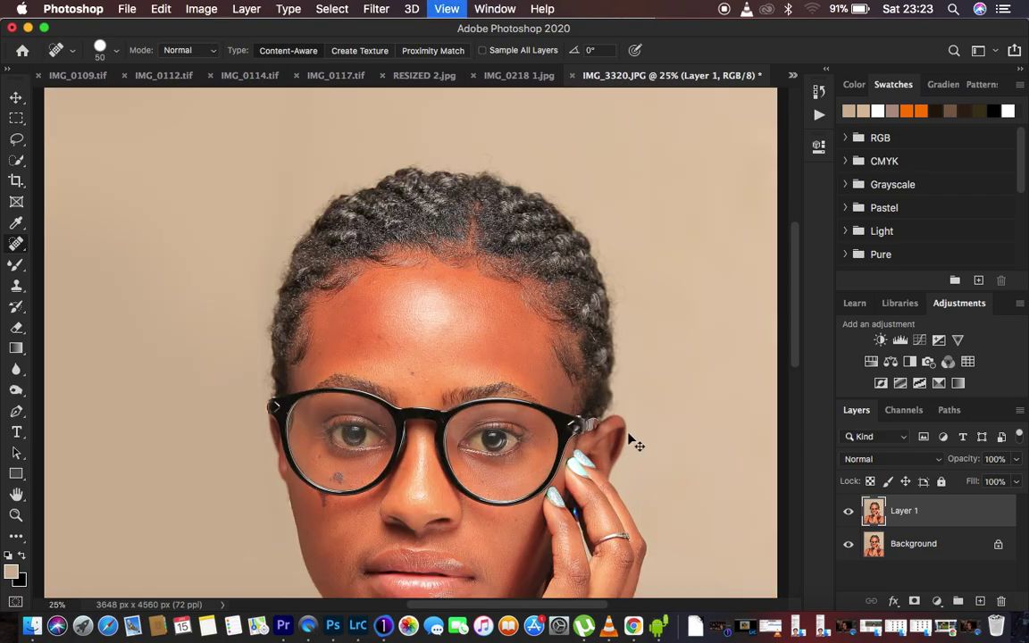
key("super+plus")
key("super+plus")
left_click_drag(404, 395, 418, 407)
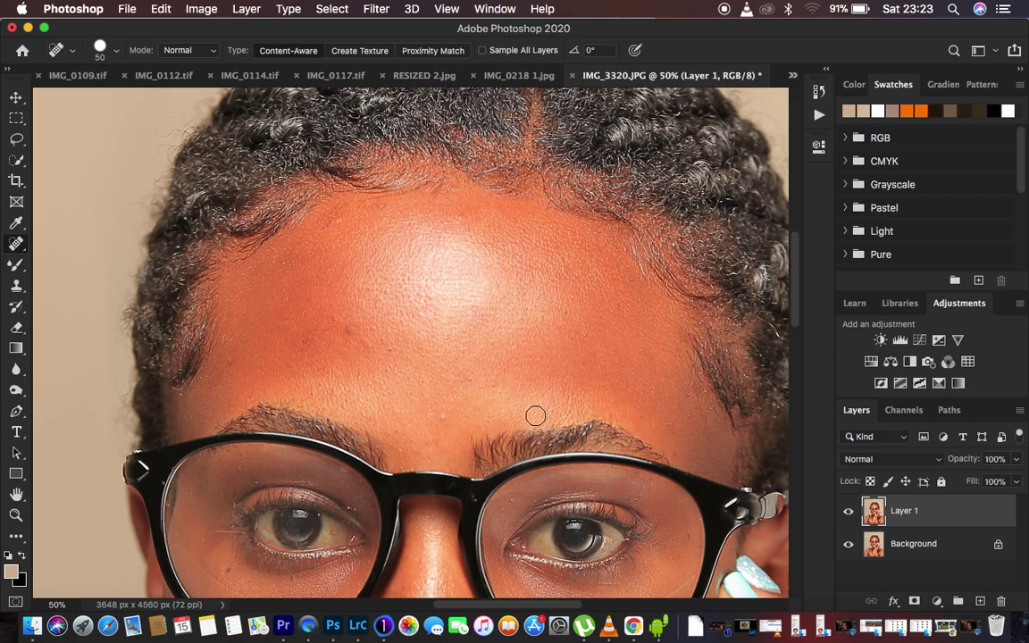
key("super+plus")
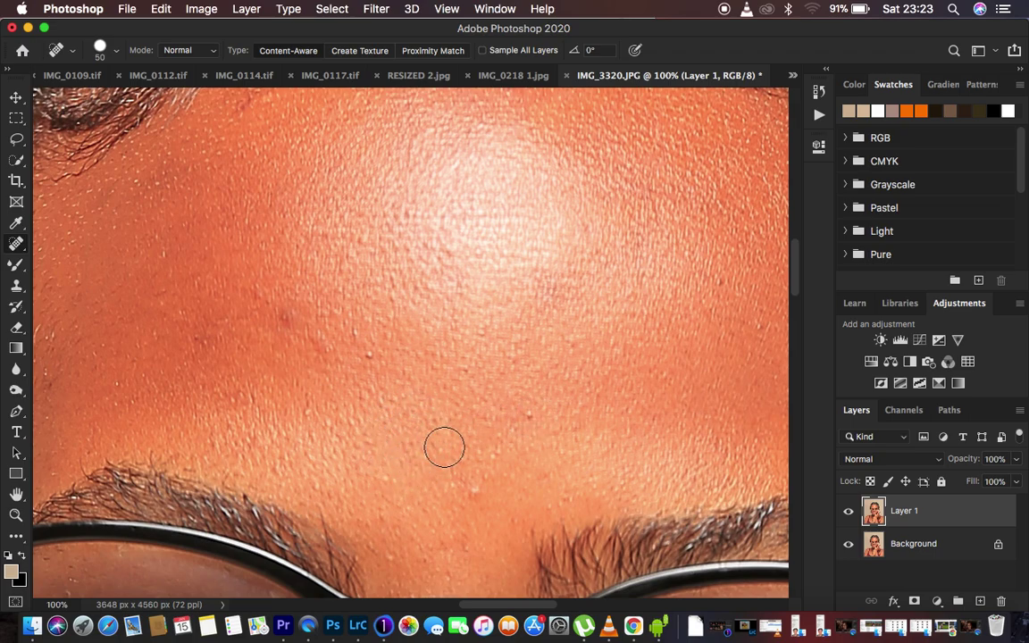
scroll(527, 420, "down", 10)
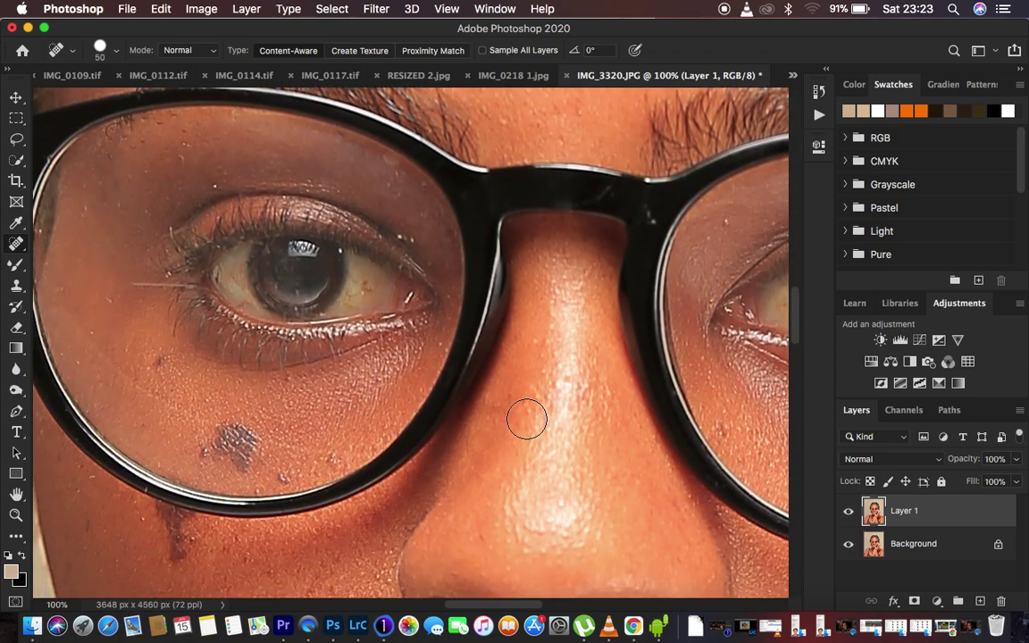
left_click_drag(211, 432, 241, 451)
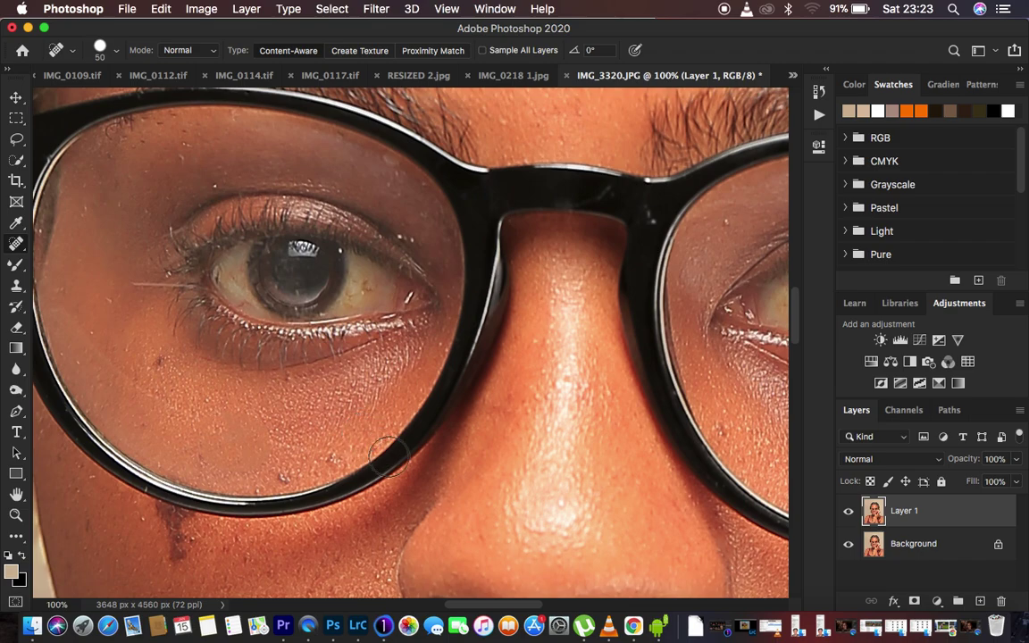
Heal the dark spot on the cheek under the eye
scroll(334, 451, "up", 2)
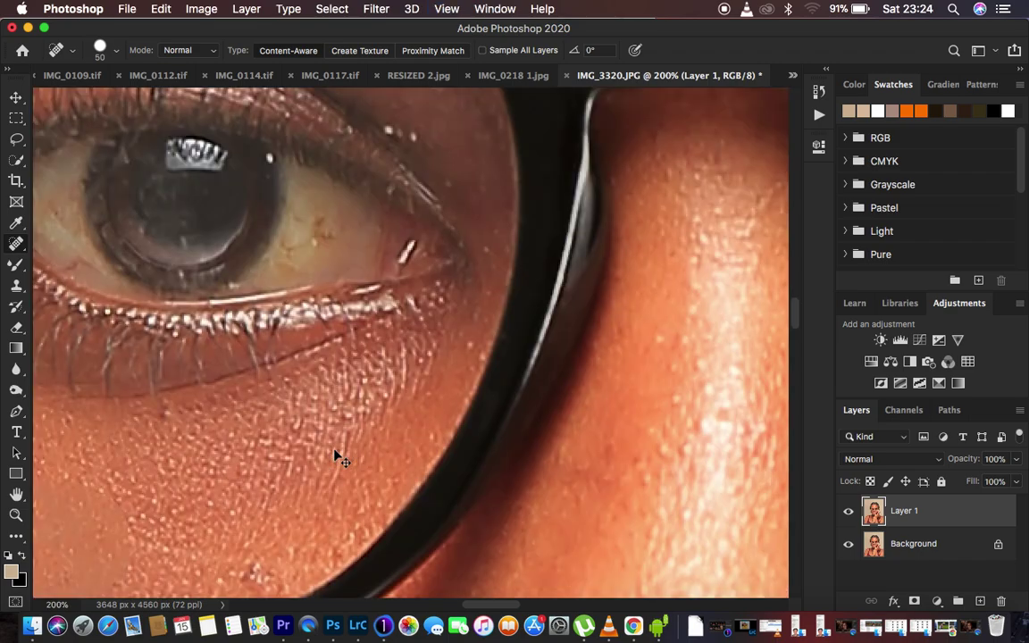
scroll(334, 451, "down", 5)
scroll(334, 451, "left", 5)
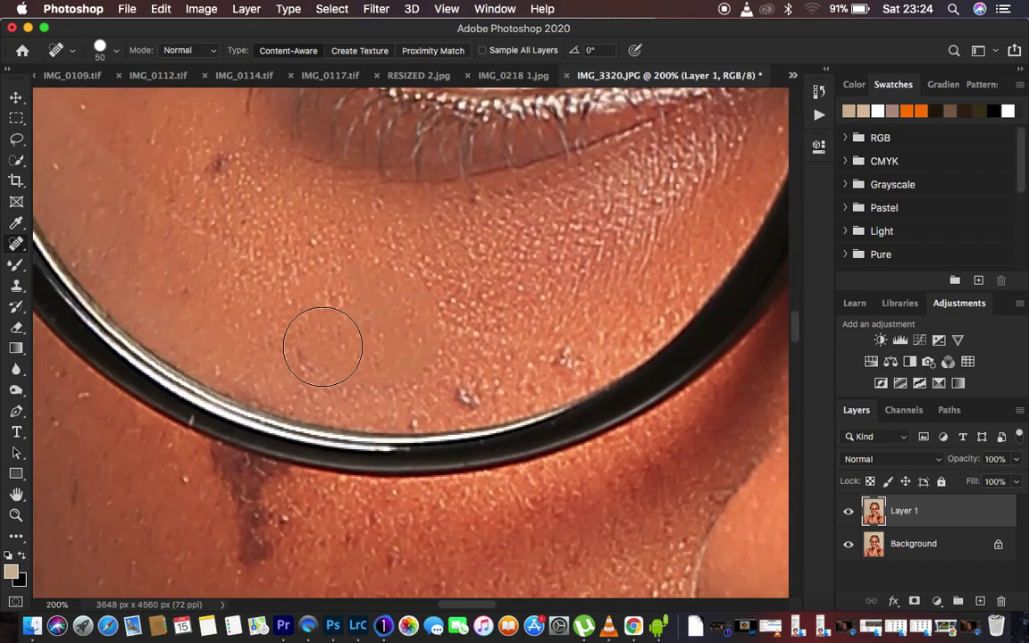
left_click(321, 310)
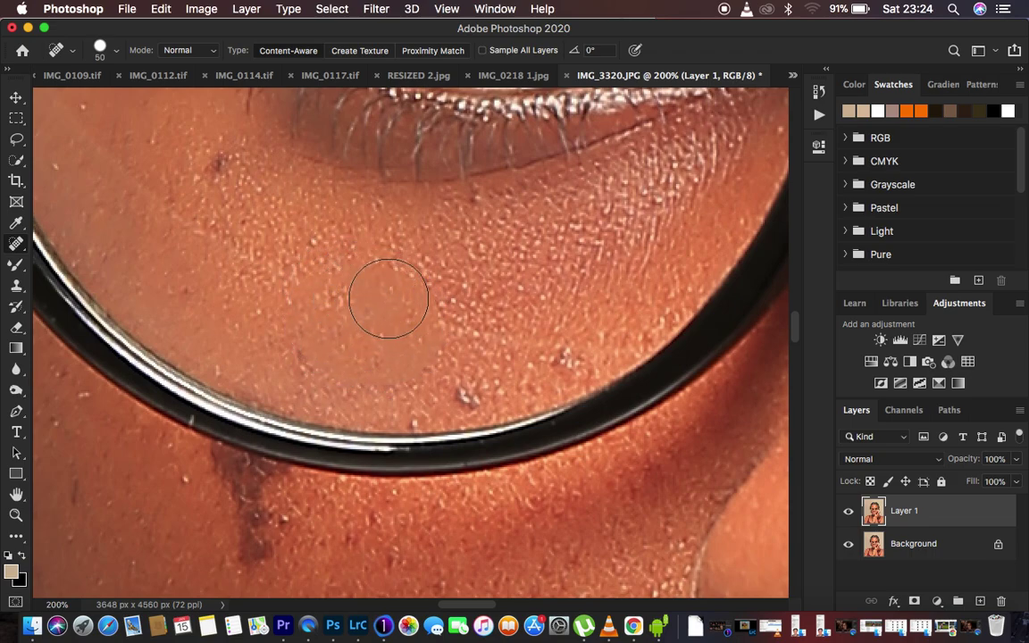
Toggle Layer 1 visibility to compare the healed skin with the original
left_click(847, 512)
left_click(848, 512)
left_click(848, 511)
left_click(848, 511)
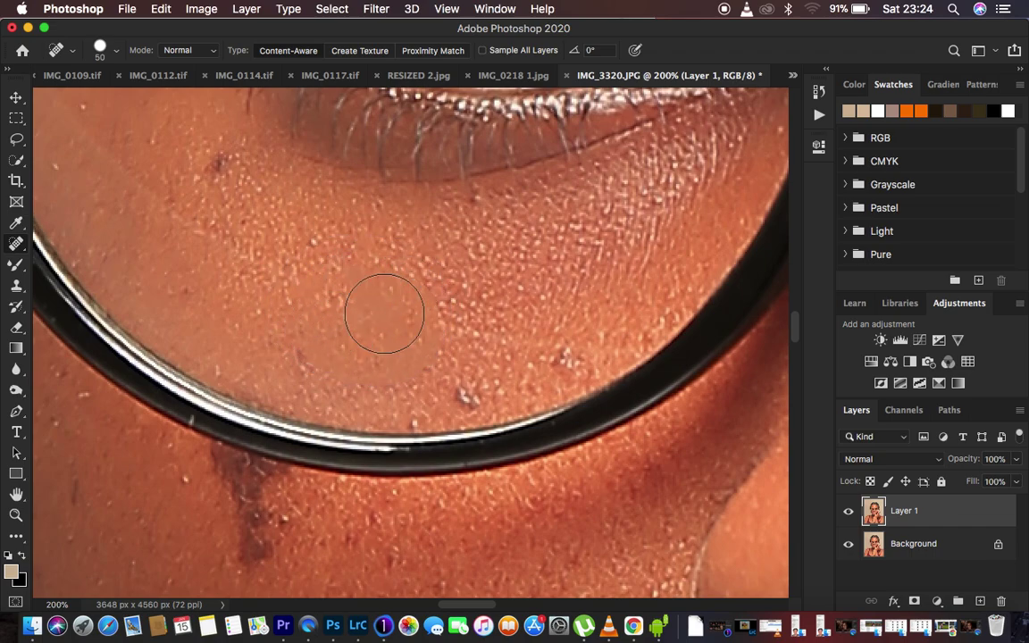
key("super+comma")
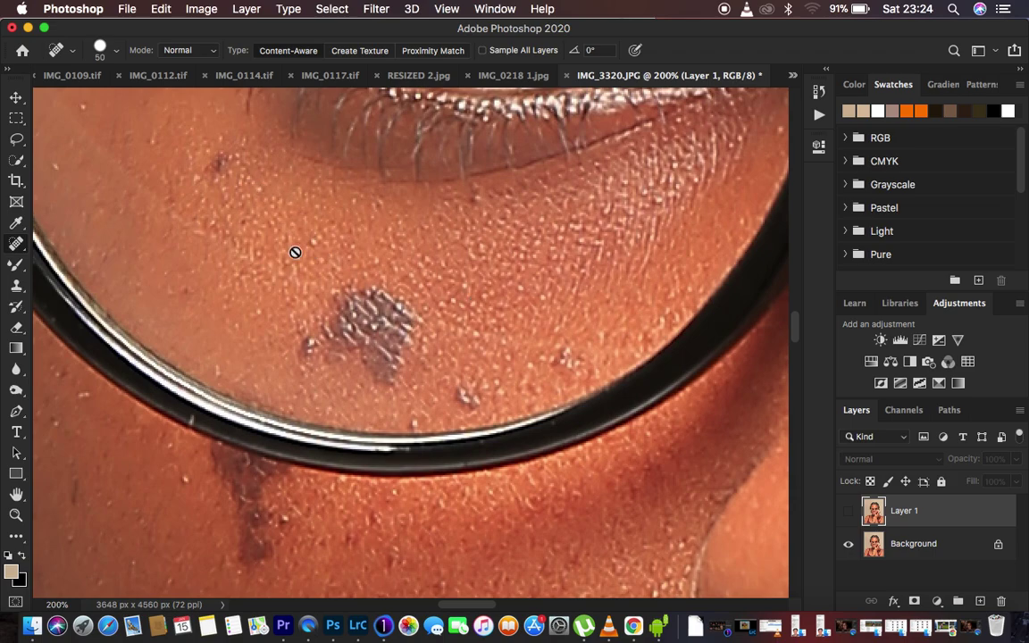
left_click(848, 512)
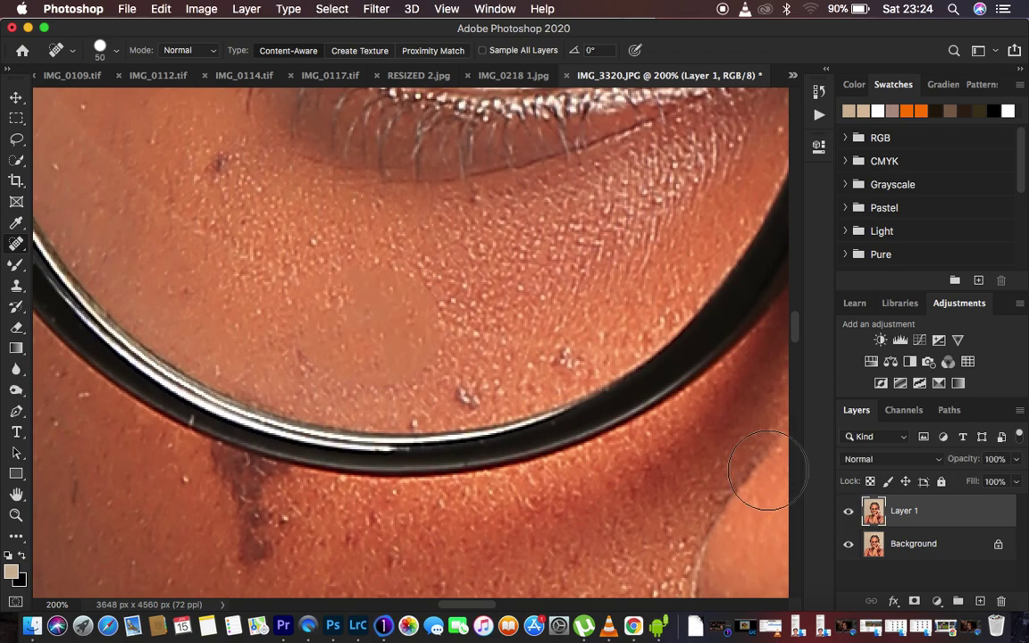
Revert Layer 1 in History to the first Spot Healing Brush state
key("super+comma")
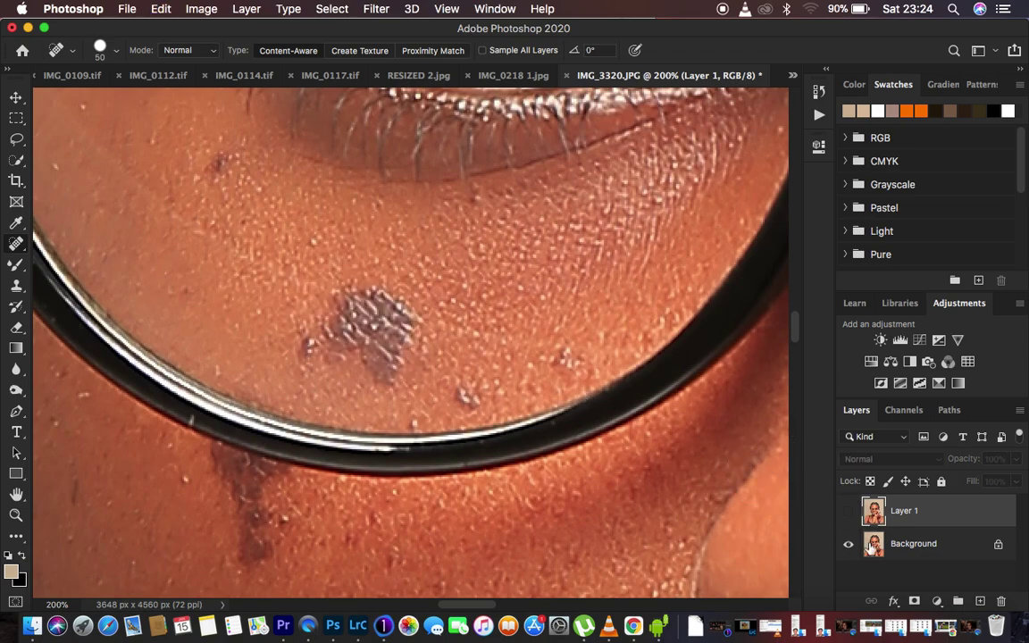
left_click(848, 511)
left_click(848, 512)
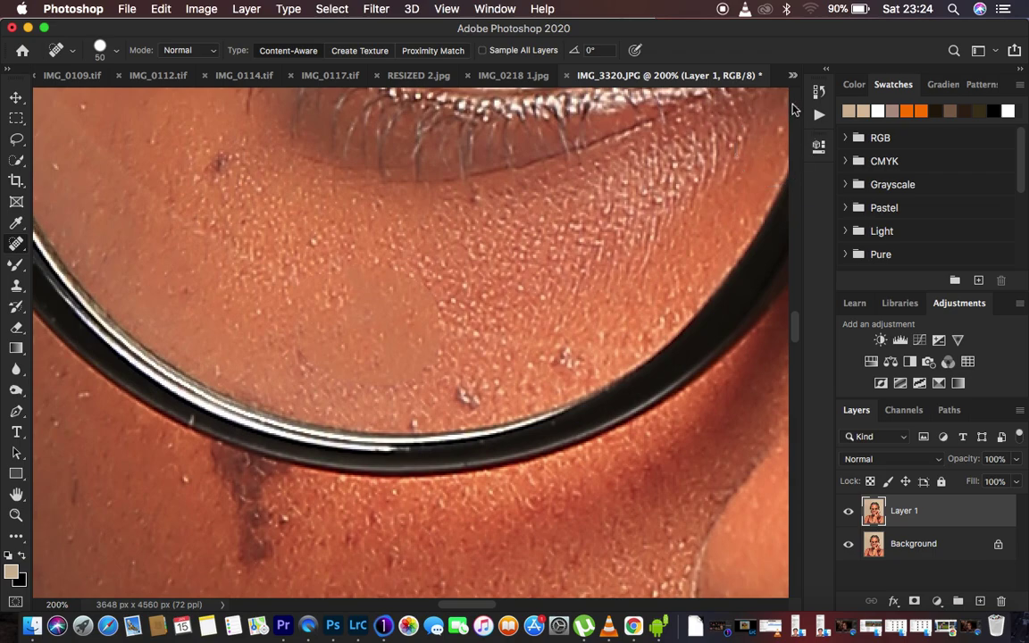
left_click(818, 92)
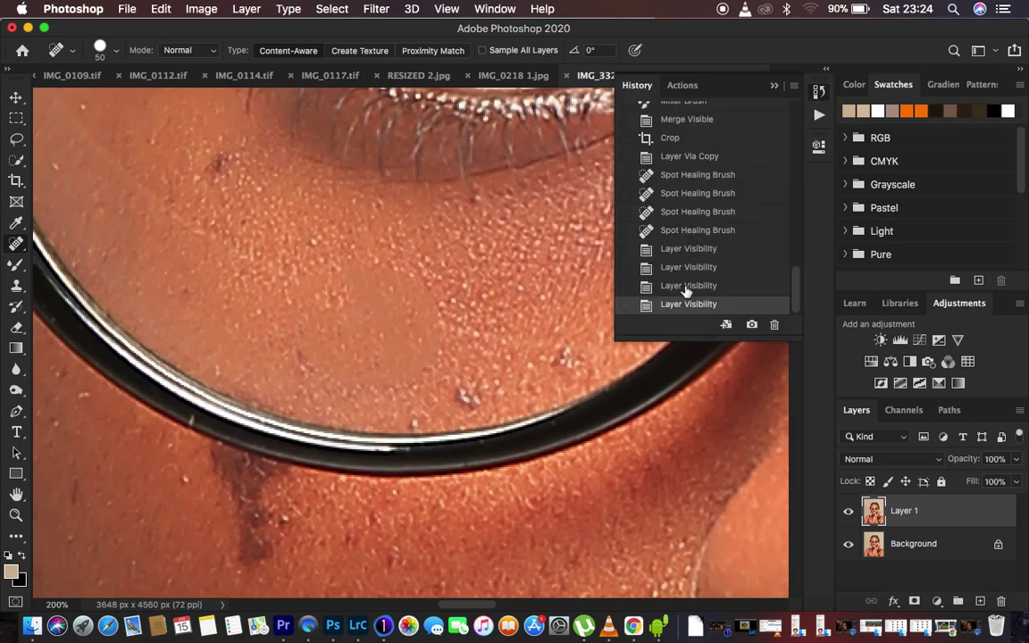
key("super+z")
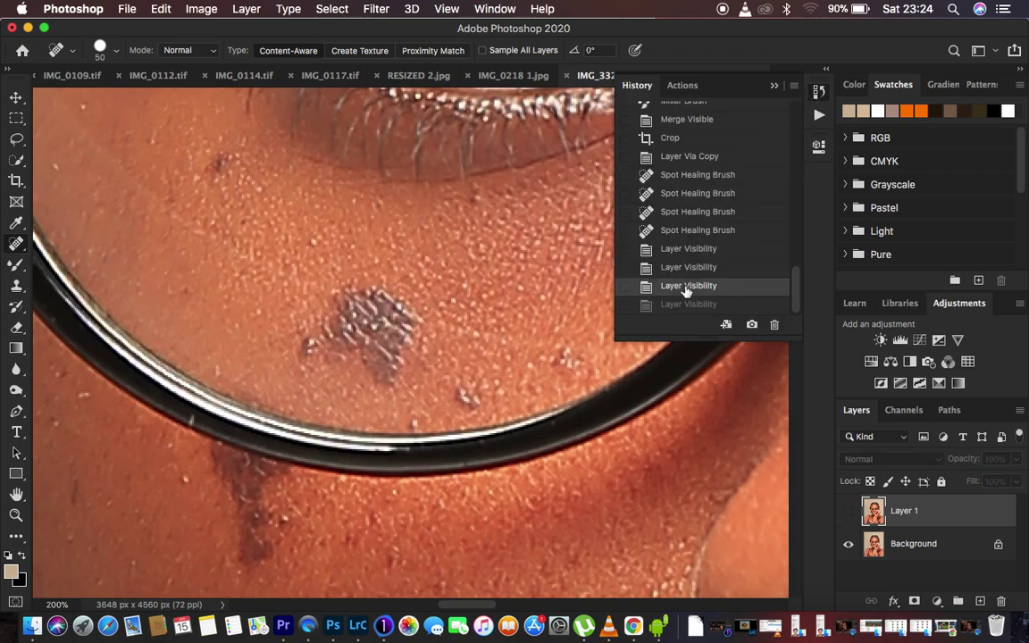
left_click(775, 85)
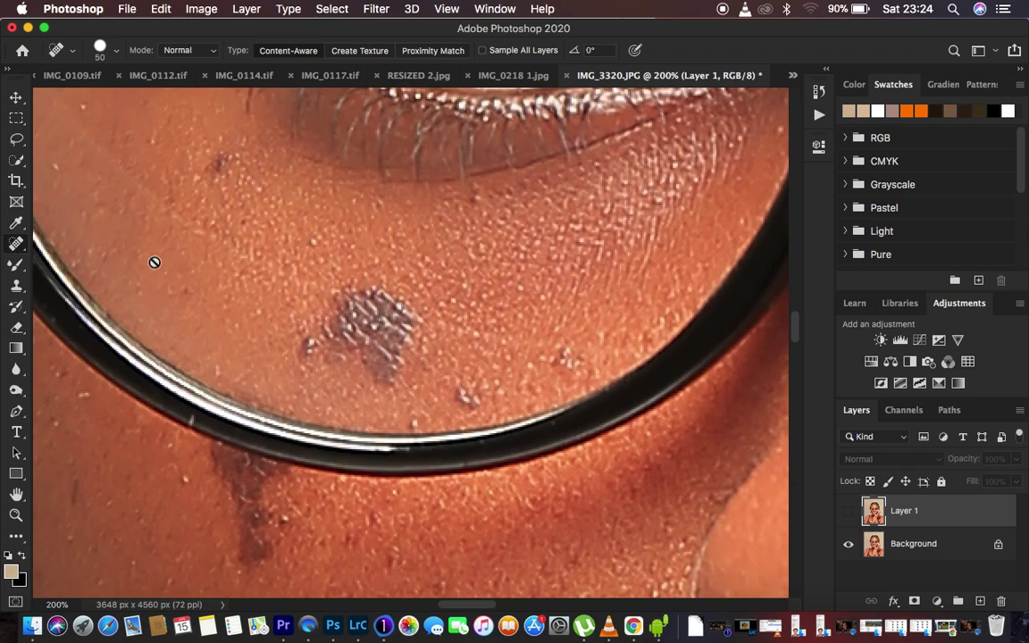
left_click(847, 511)
left_click(818, 92)
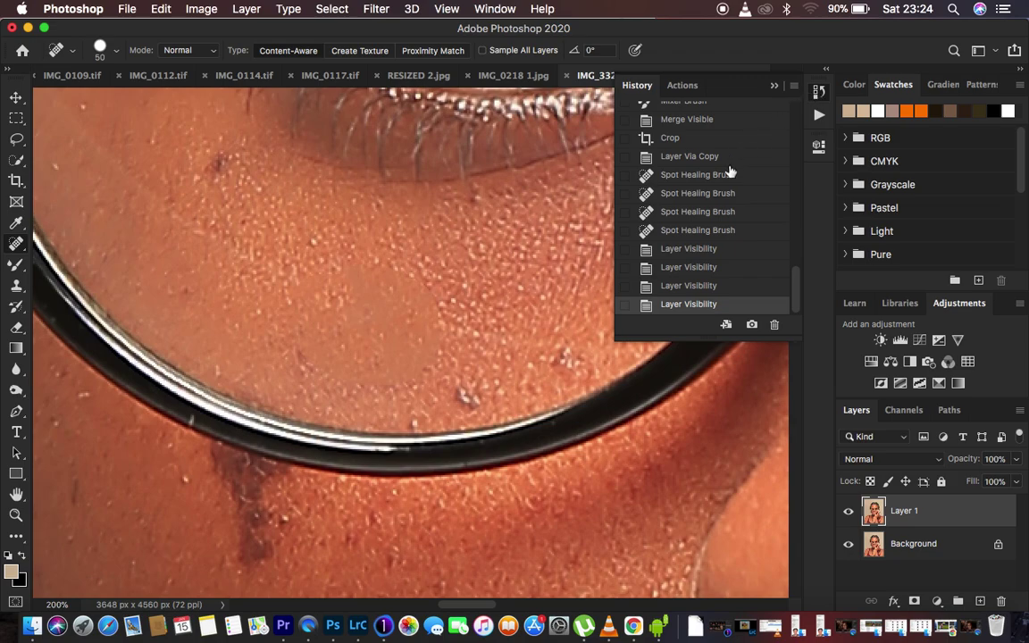
left_click(662, 174)
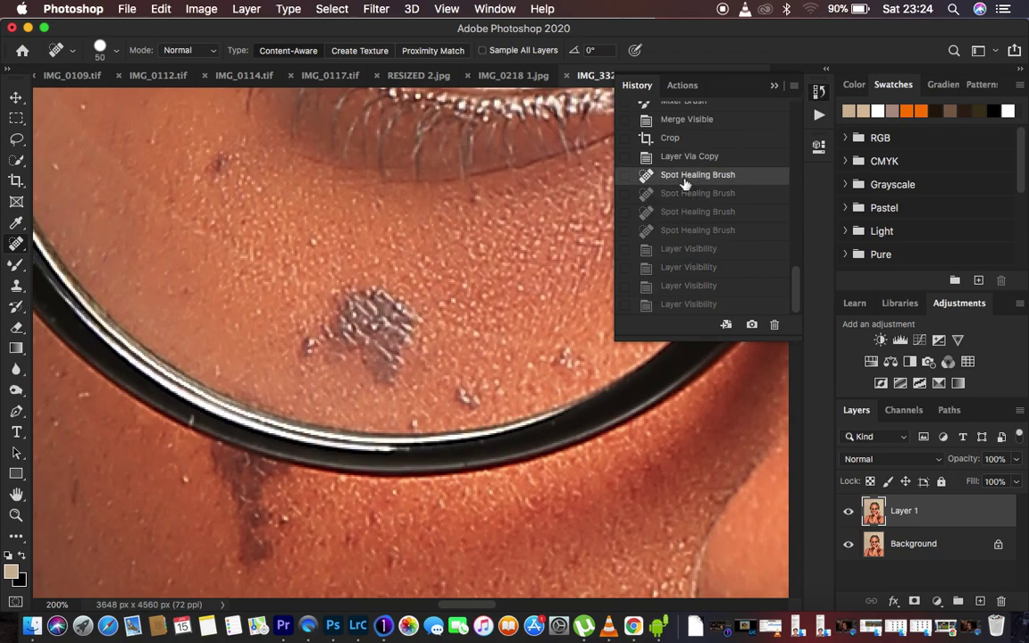
left_click(774, 85)
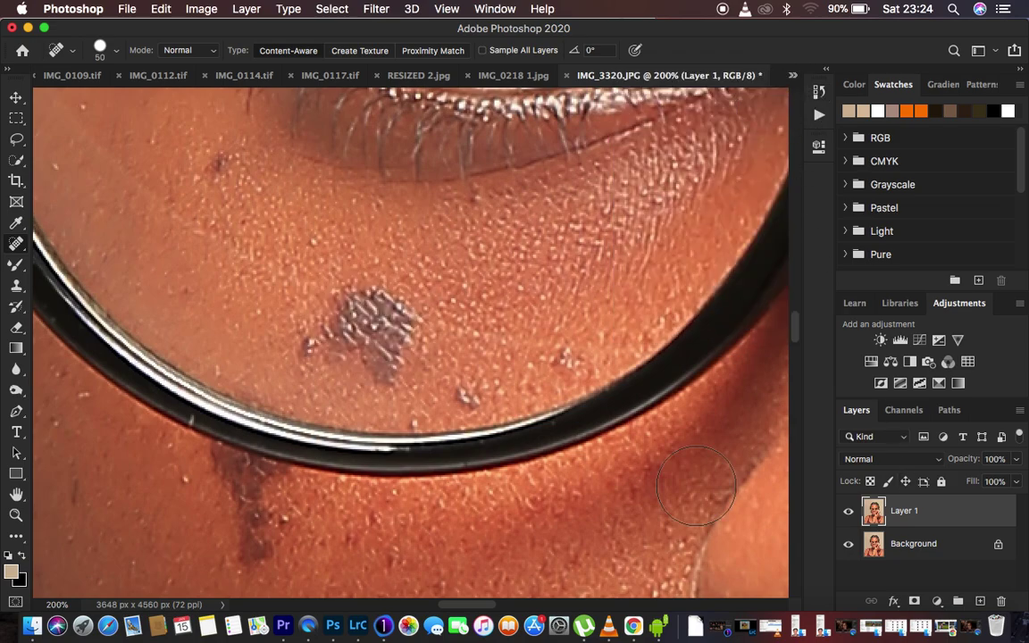
With a smaller healing brush, heal the three small dark spots around the under-eye blemish
key("bracketleft")
key("bracketleft")
key("bracketleft")
key("bracketleft")
key("bracketleft")
key("bracketleft")
key("bracketleft")
key("bracketleft")
key("bracketleft")
key("bracketleft")
left_click(195, 180)
left_click(215, 157)
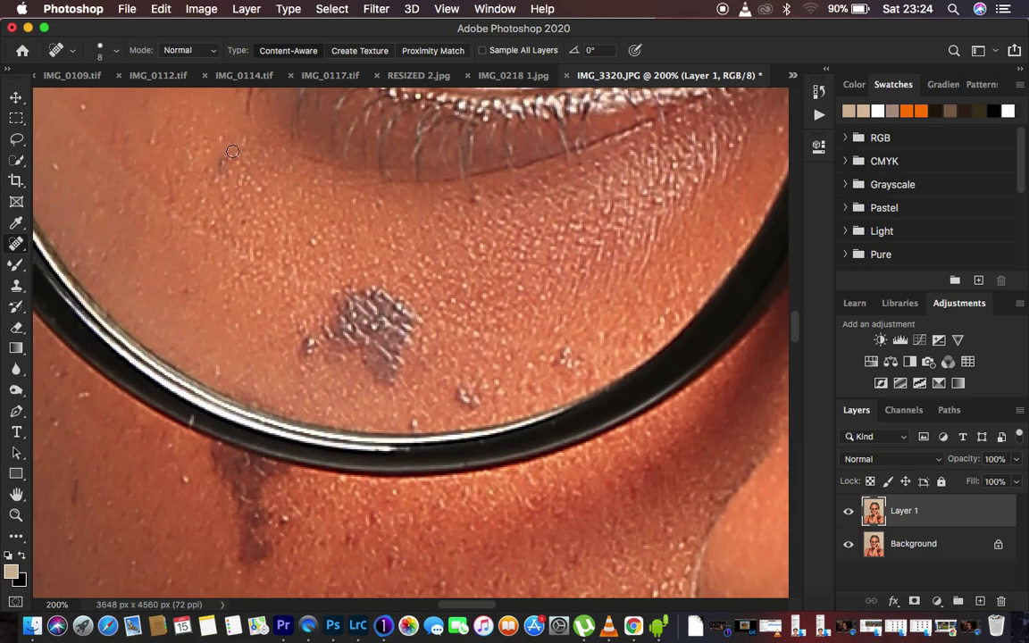
left_click(478, 189)
right_click(17, 245)
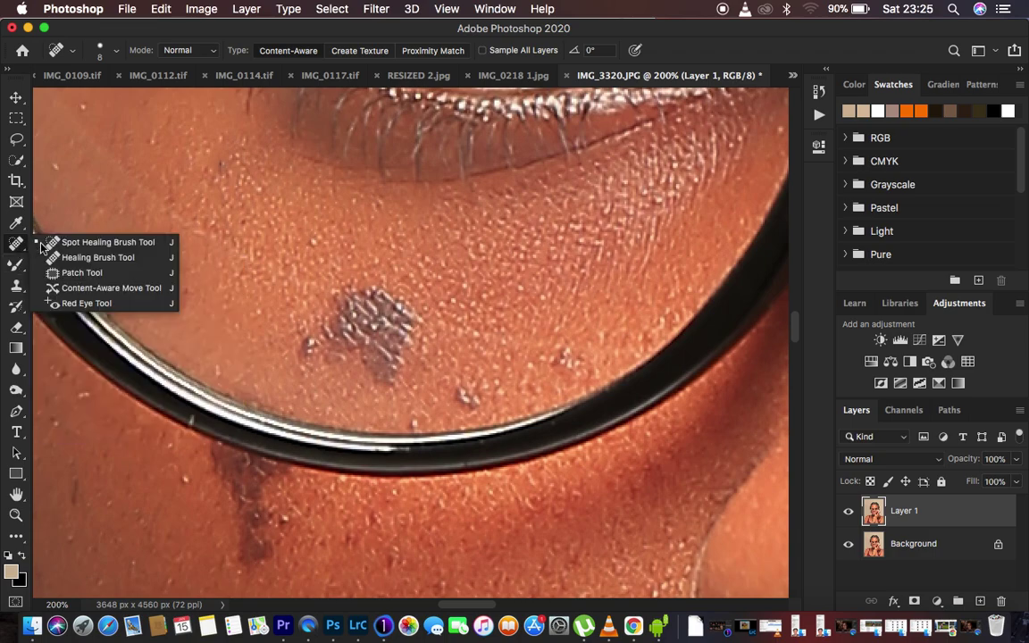
Switch to the Patch Tool and try a small test patch below the blemish
left_click(96, 273)
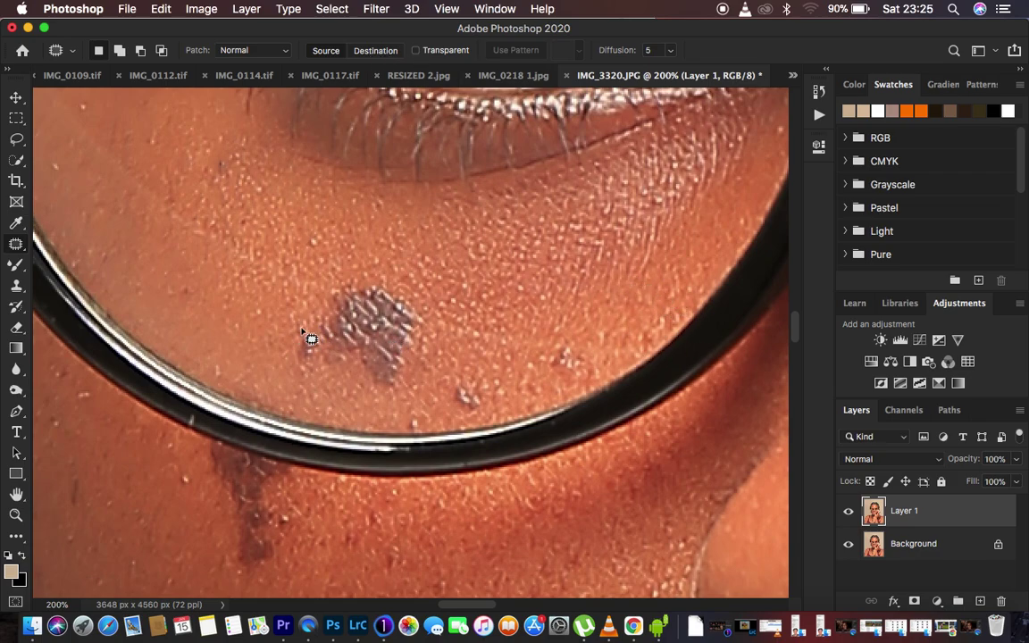
left_click(467, 386)
mouse_move(466, 387)
left_mouse_down()
mouse_move(447, 399)
mouse_move(475, 406)
mouse_move(474, 393)
left_mouse_up()
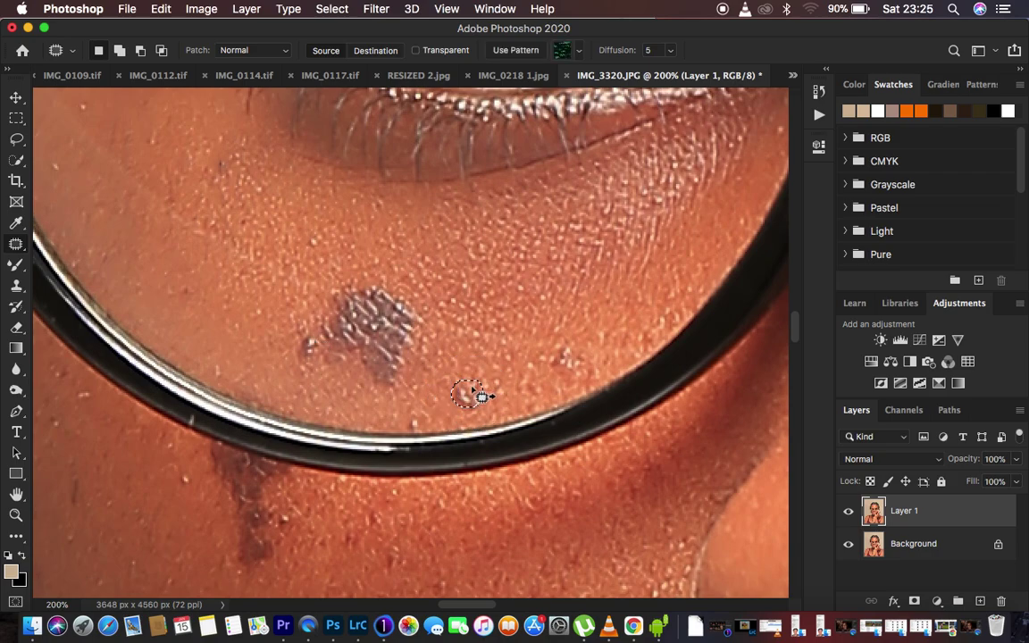
mouse_move(460, 406)
left_mouse_down()
mouse_move(425, 354)
mouse_move(472, 390)
left_mouse_up()
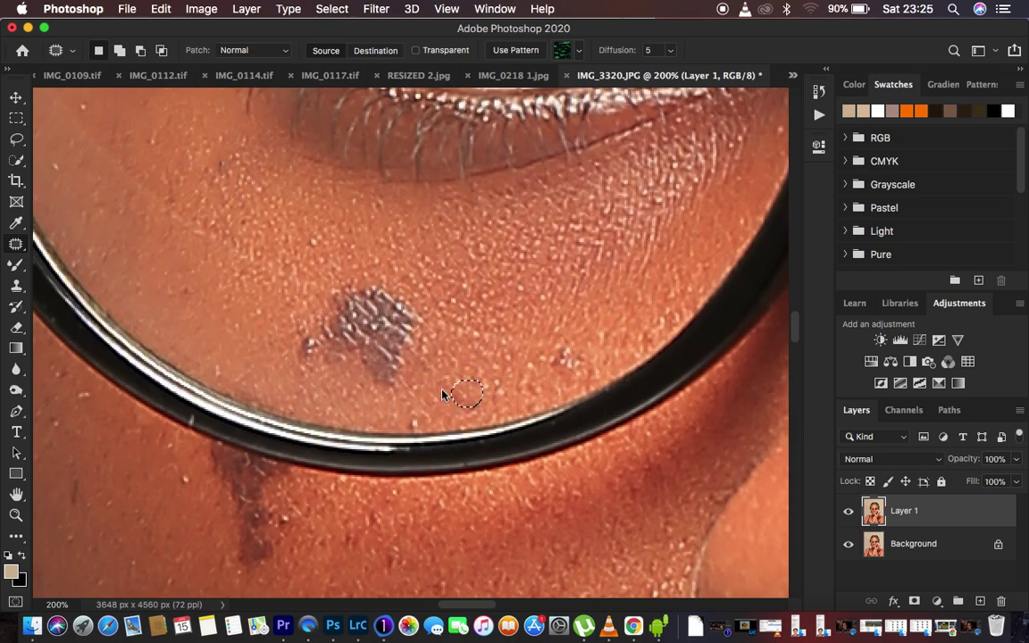
left_click(543, 375)
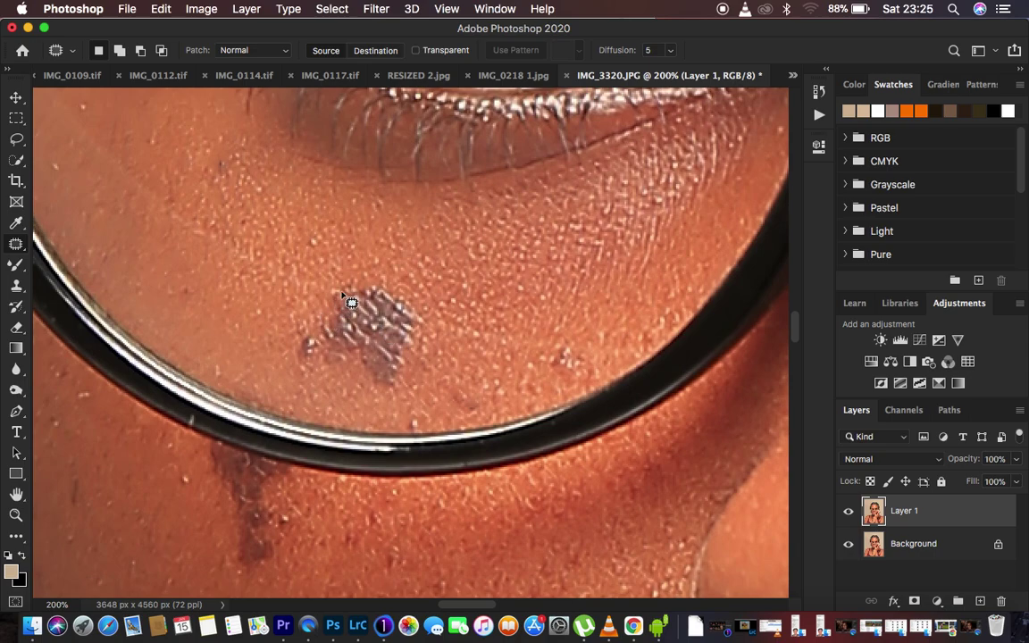
Patch the large under-eye blemish and the leftover dark spots with nearby clean skin
mouse_move(347, 281)
left_mouse_down()
mouse_move(296, 335)
mouse_move(296, 355)
mouse_move(334, 377)
mouse_move(354, 365)
mouse_move(403, 383)
mouse_move(420, 309)
mouse_move(380, 286)
mouse_move(356, 283)
mouse_move(352, 311)
mouse_move(230, 278)
left_mouse_up()
key("cmd+d")
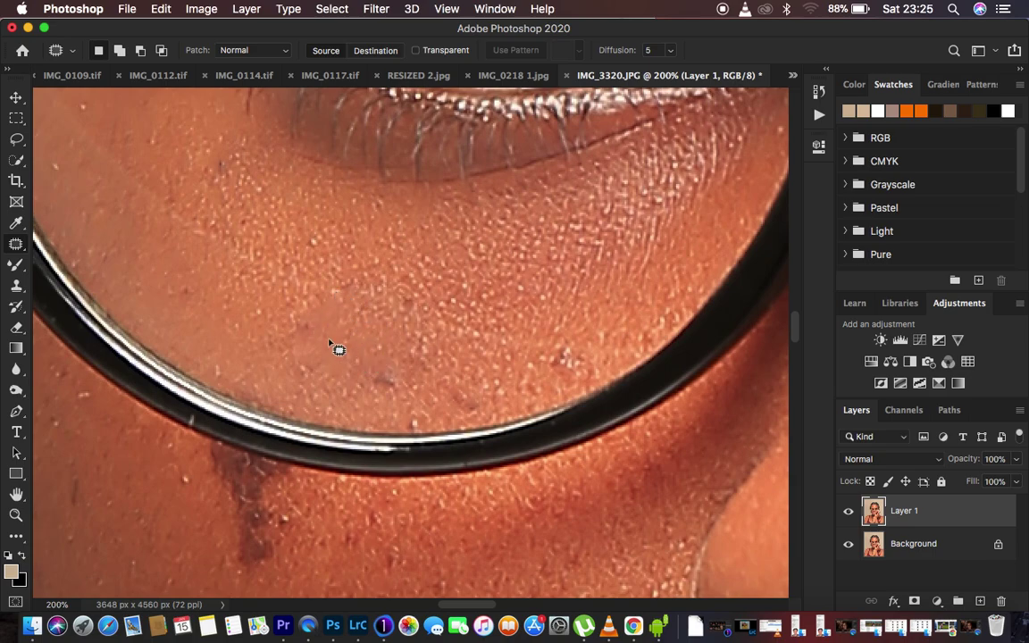
mouse_move(286, 296)
left_mouse_down()
mouse_move(280, 345)
mouse_move(303, 377)
mouse_move(308, 295)
left_mouse_up()
left_click(263, 316)
mouse_move(418, 332)
left_mouse_down()
mouse_move(420, 373)
mouse_move(441, 333)
mouse_move(430, 347)
mouse_move(459, 351)
left_mouse_up()
mouse_move(389, 358)
left_mouse_down()
mouse_move(379, 362)
mouse_move(420, 383)
mouse_move(398, 379)
mouse_move(445, 377)
left_mouse_up()
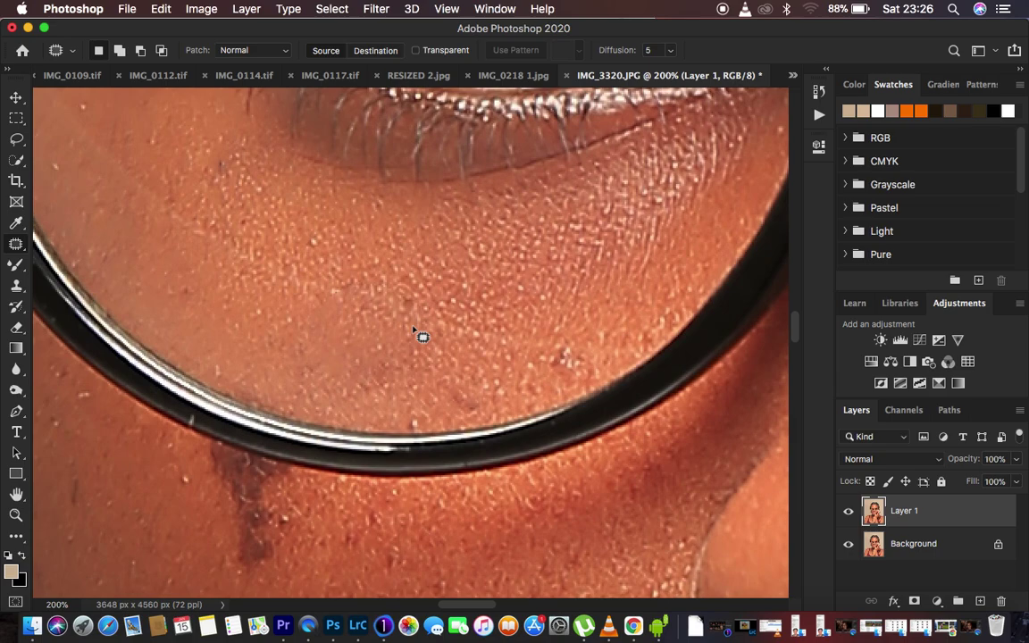
left_click(17, 288)
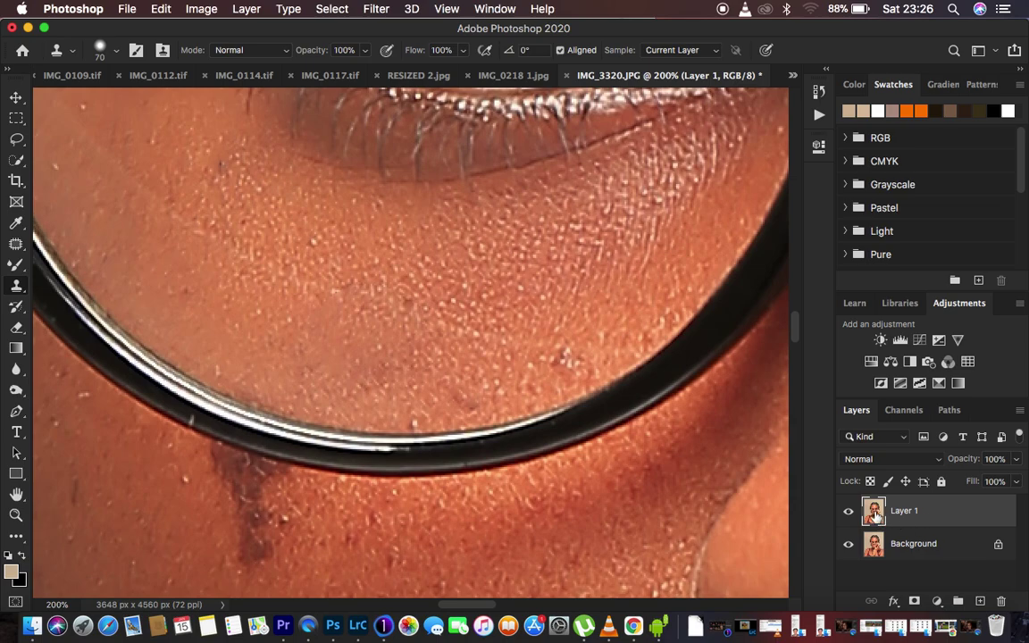
Set Clone Stamp sampling to Current Layer, shrink the brush to 25 px, and scroll to the jaw
left_click(685, 50)
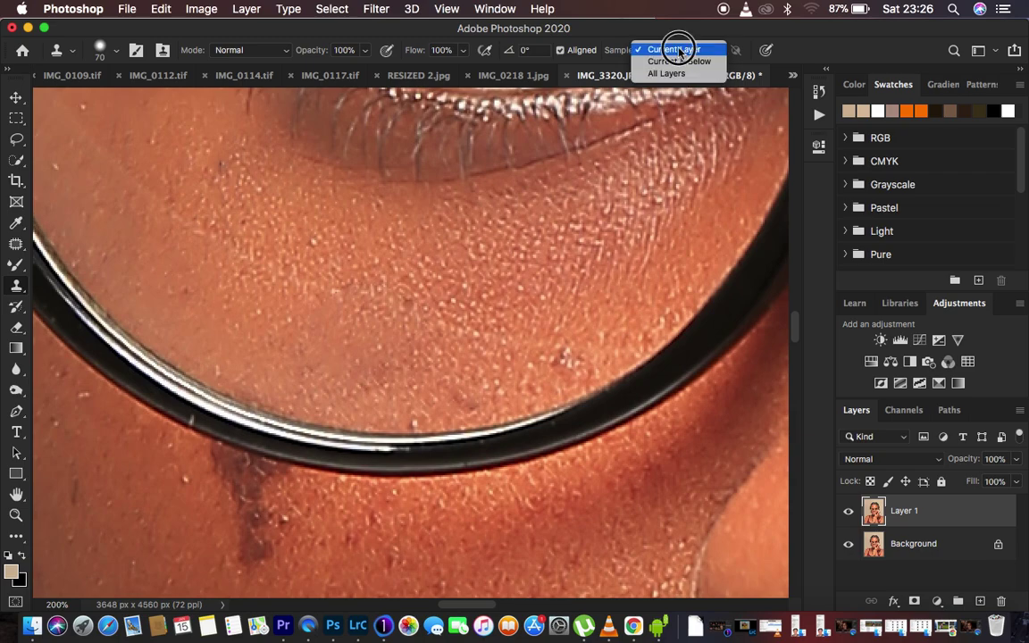
left_click(679, 49)
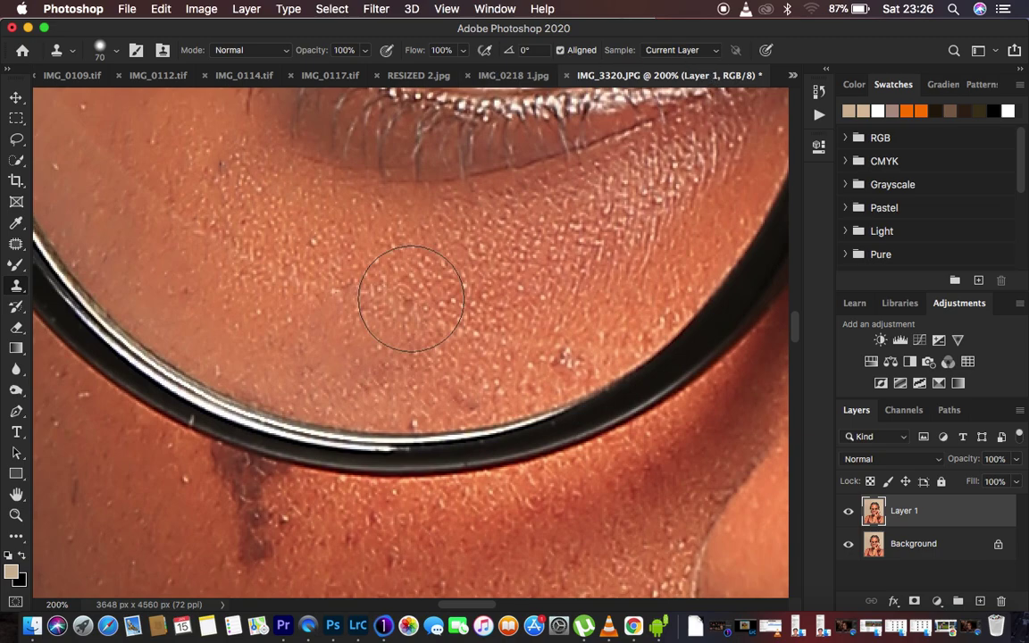
key("bracketleft")
key("bracketleft")
key("bracketleft")
key("bracketleft")
key("bracketleft")
key("bracketleft")
key("bracketleft")
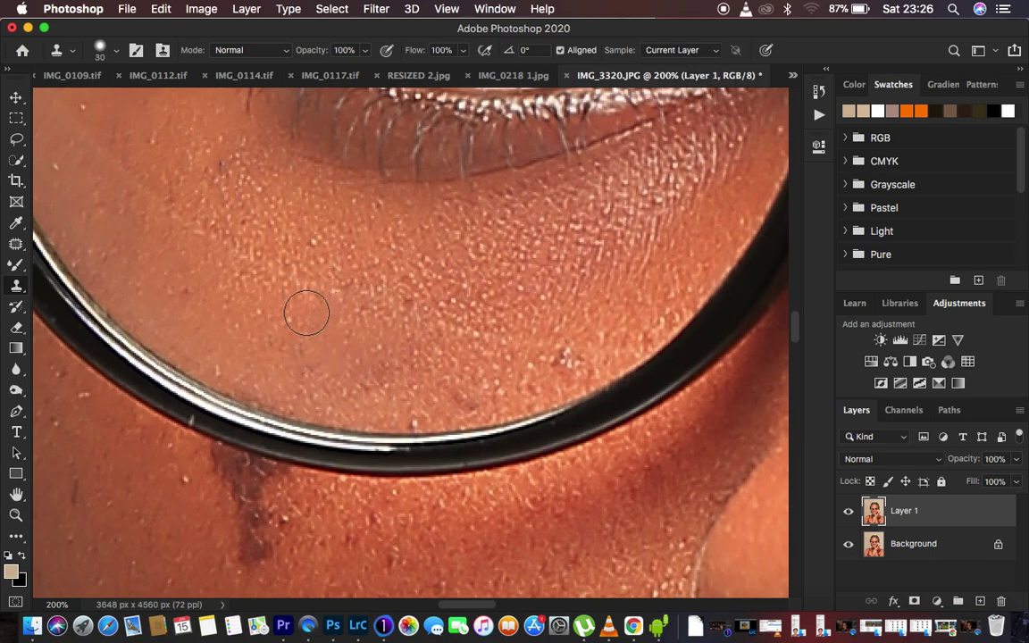
scroll(375, 354, "down", 2)
scroll(375, 354, "left", 4)
scroll(375, 353, "down", 2)
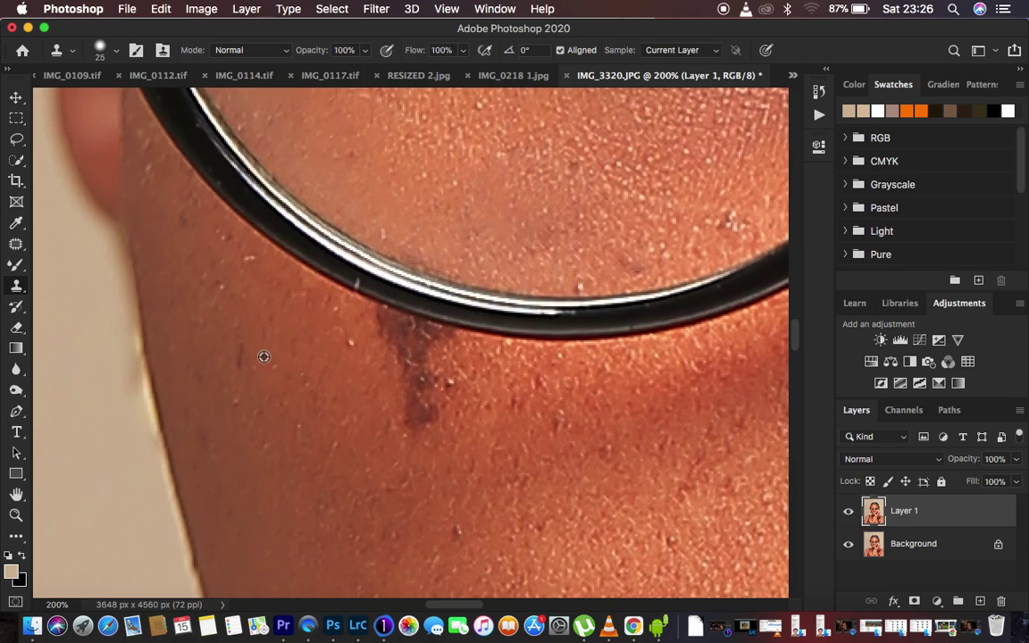
Clone sampled clean skin over the small jaw blemish, then zoom out
left_click(266, 355, "alt")
left_click(244, 356)
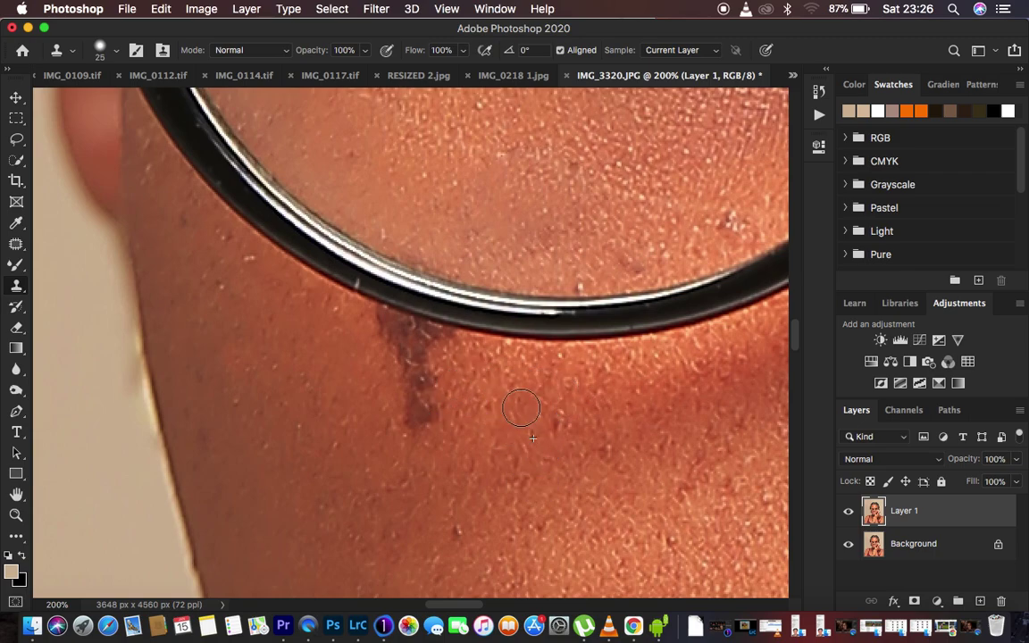
key("super+minus")
key("super+minus")
key("super+minus")
key("super+minus")
key("super+minus")
key("super+minus")
key("super+minus")
key("super+minus")
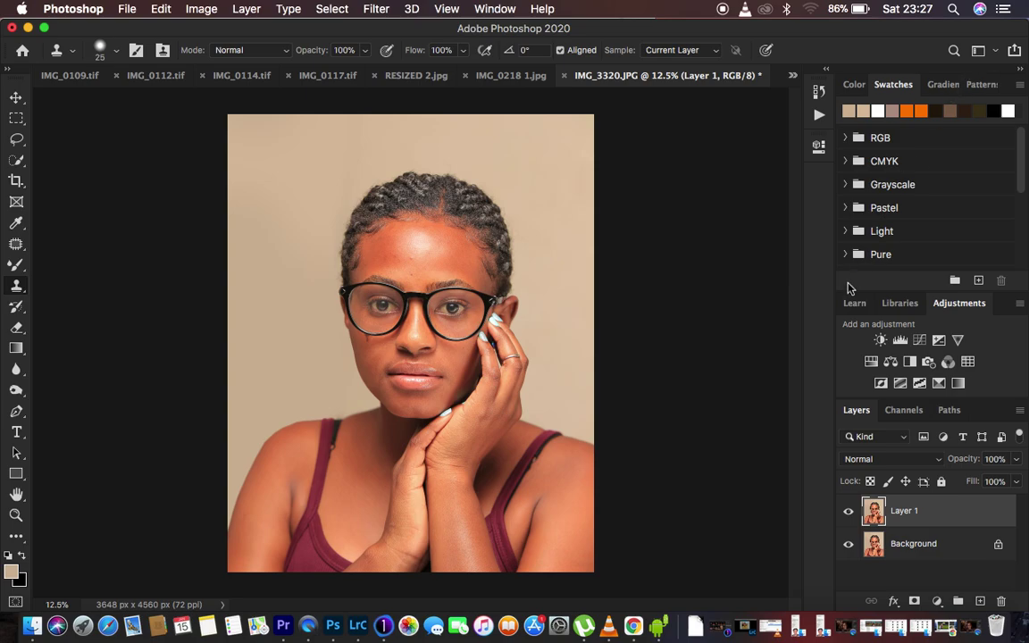
Merge Layer 1 into Background and run the FS 8 BIT frequency separation action
key("super+e")
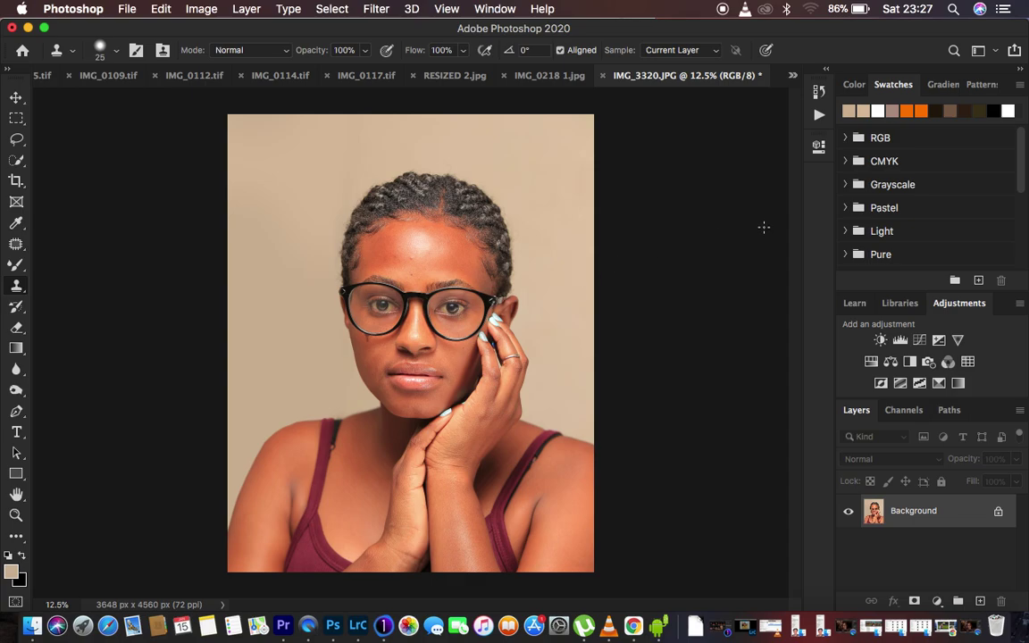
left_click(819, 114)
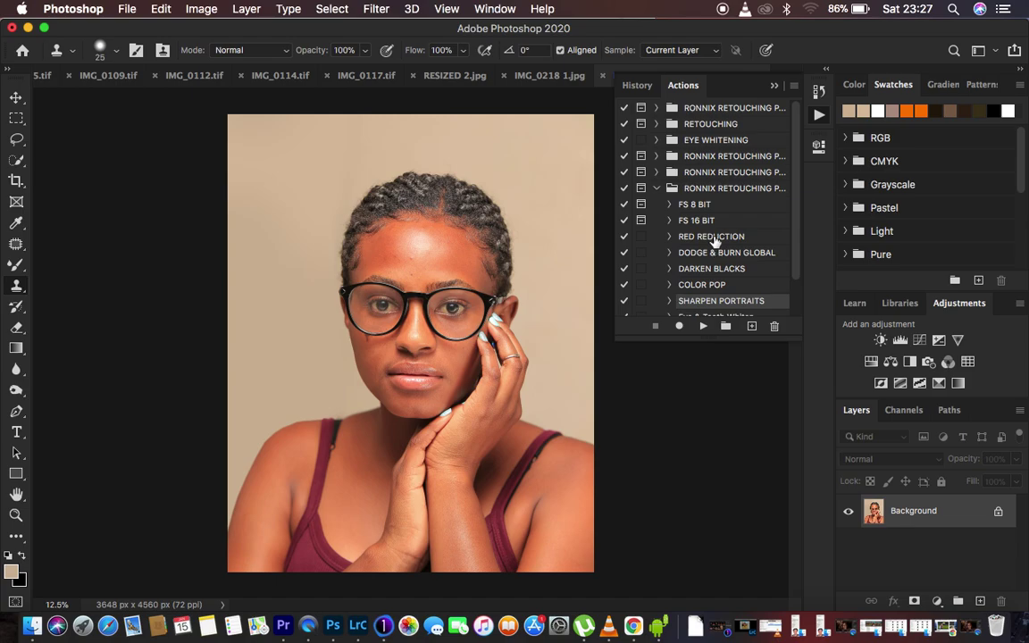
left_click(715, 208)
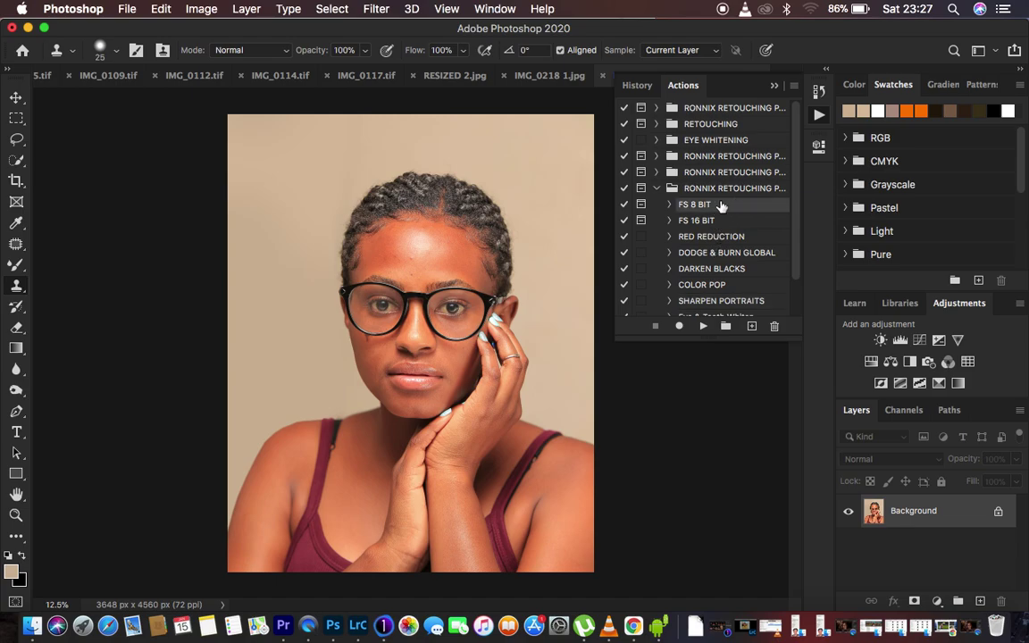
left_click(701, 84)
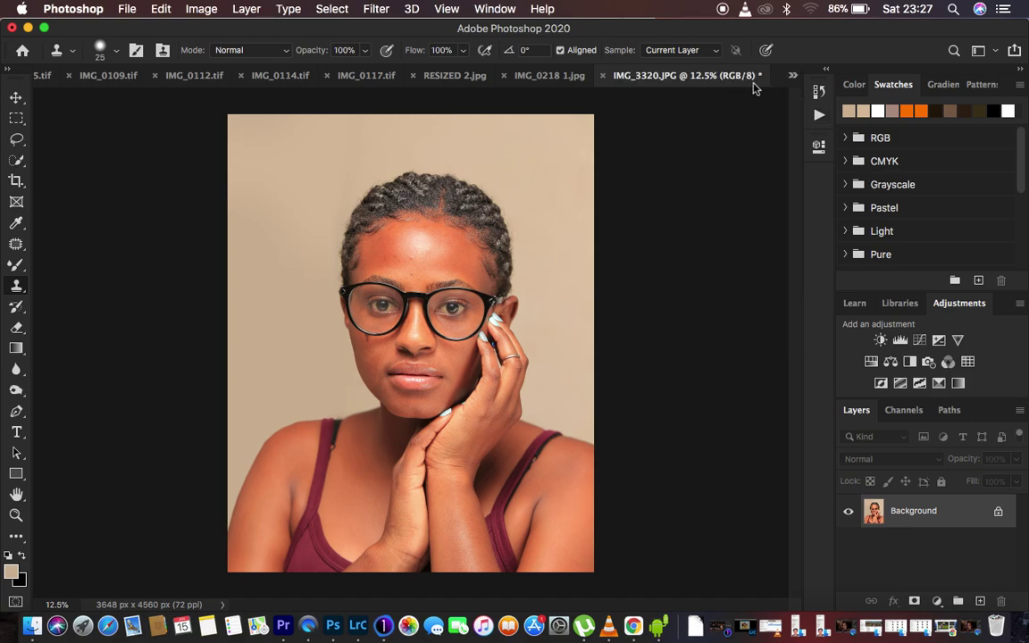
left_click(819, 115)
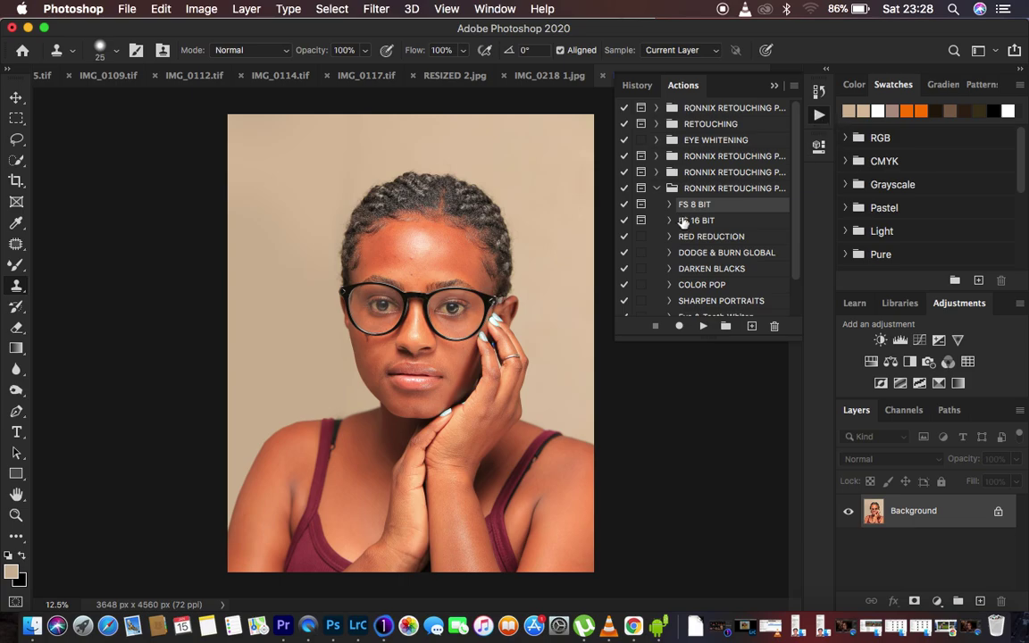
left_click(704, 327)
left_click(704, 324)
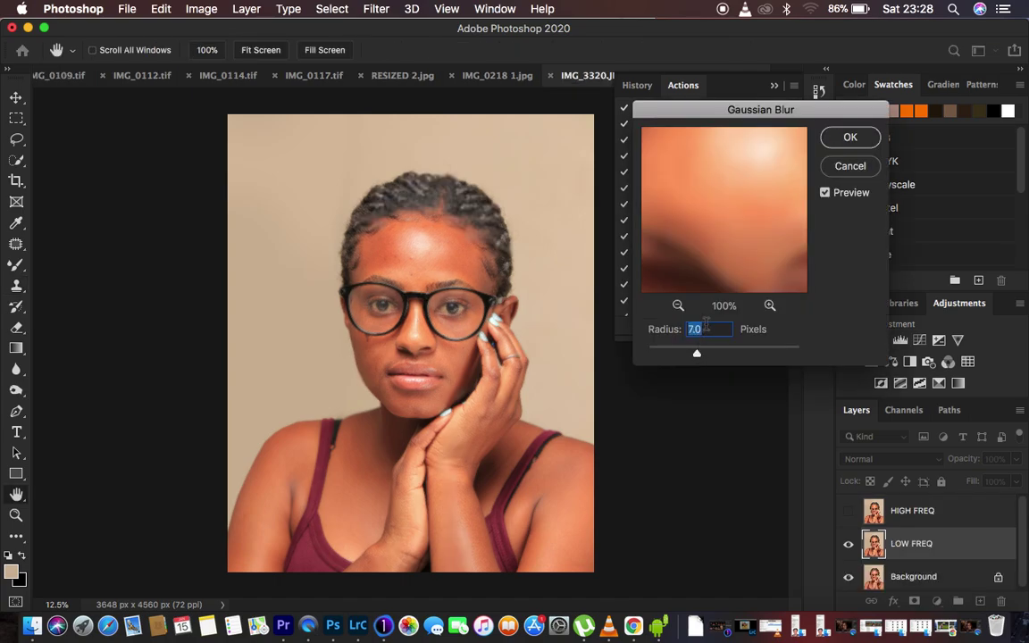
Frame the forehead and eyebrows in the Gaussian Blur preview, comparing a 0.1 px radius
left_click_drag(716, 206, 723, 161)
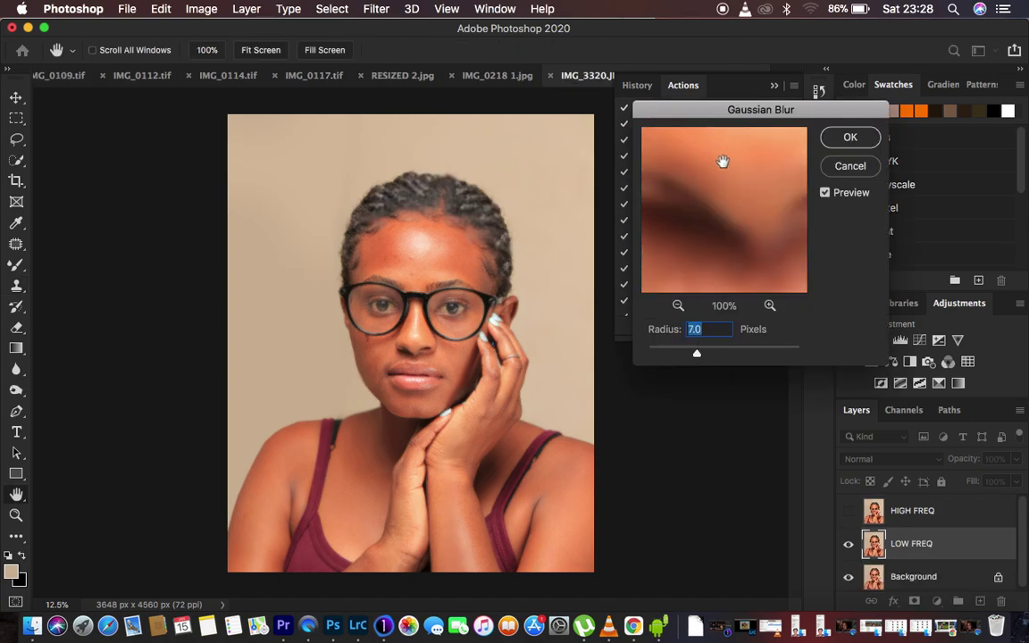
left_click(677, 305)
left_click(678, 305)
left_click_drag(729, 160, 735, 333)
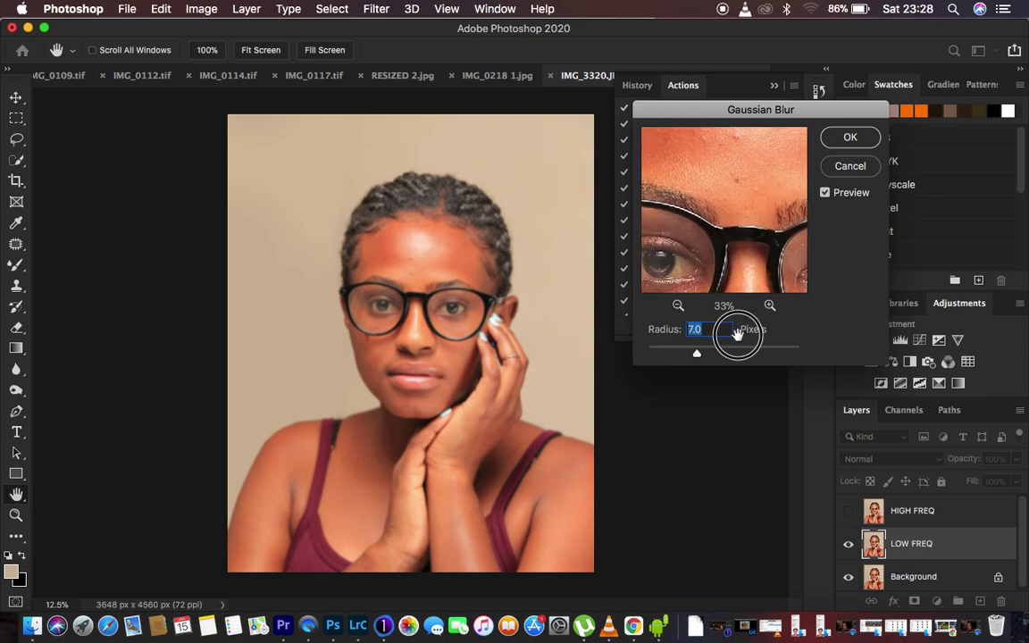
left_click_drag(735, 196, 730, 276)
left_click_drag(696, 353, 610, 351)
left_click(678, 305)
left_click(678, 306)
left_click(678, 305)
left_click_drag(700, 230, 732, 282)
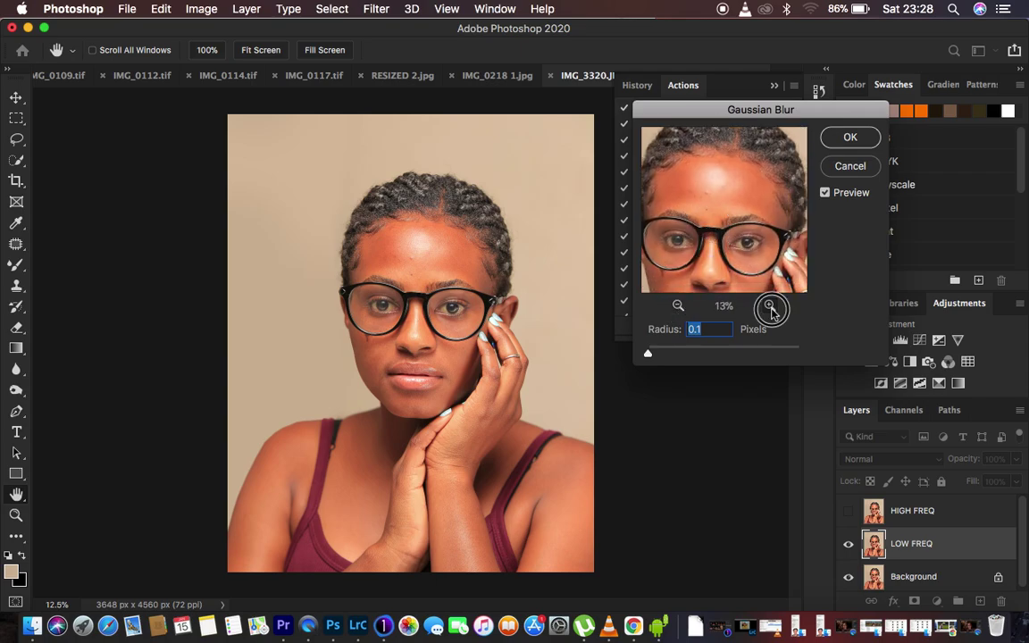
left_click(769, 305)
left_click(770, 305)
left_click_drag(712, 206, 752, 261)
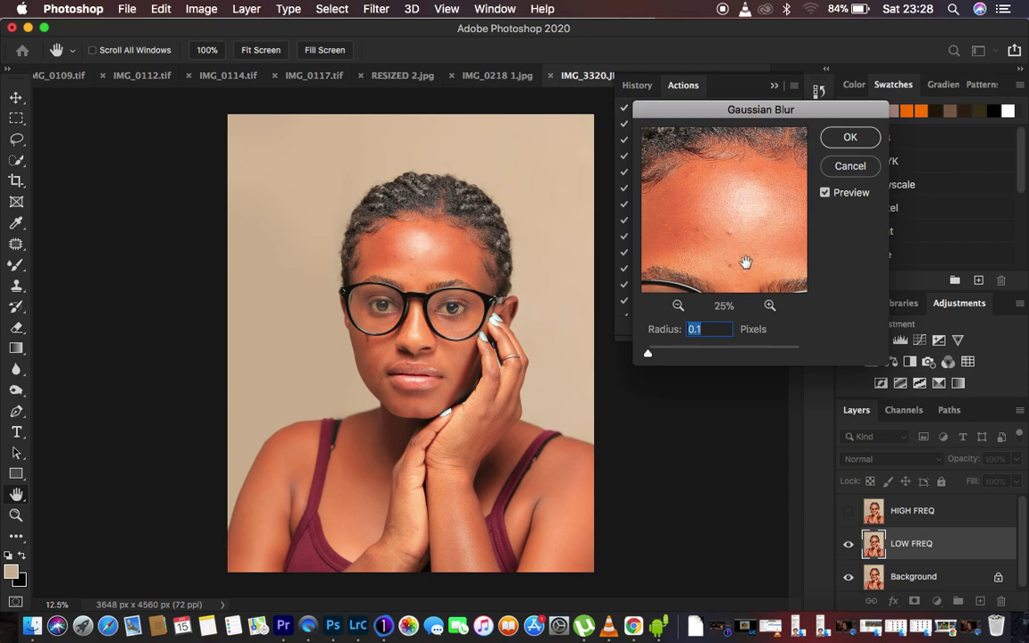
left_click(769, 305)
left_click_drag(747, 237, 741, 213)
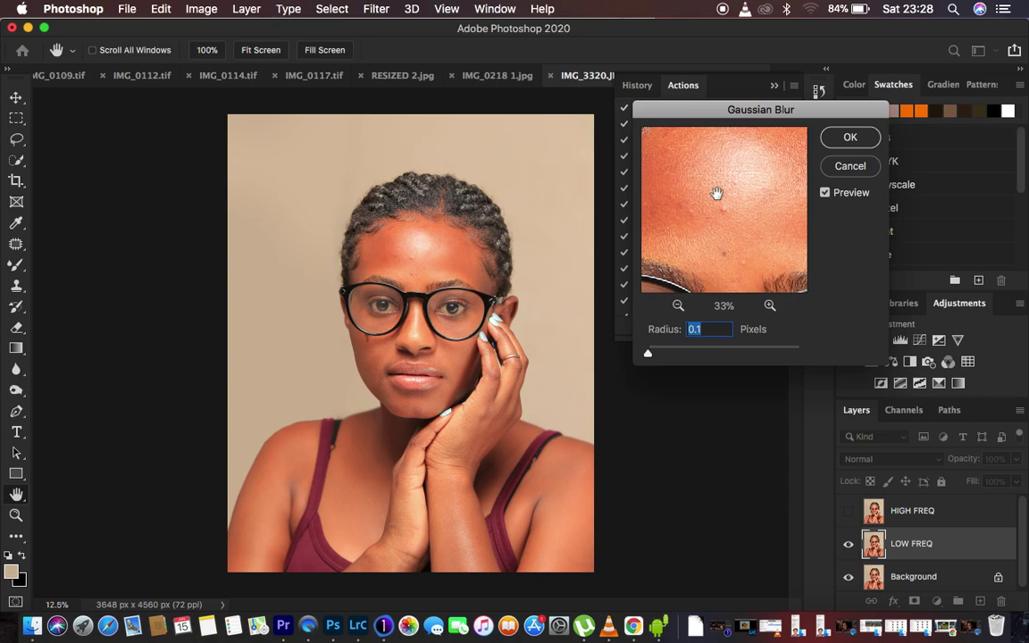
Set the Gaussian Blur radius to 7.0 pixels and apply it to LOW FREQ
left_click_drag(649, 357, 677, 354)
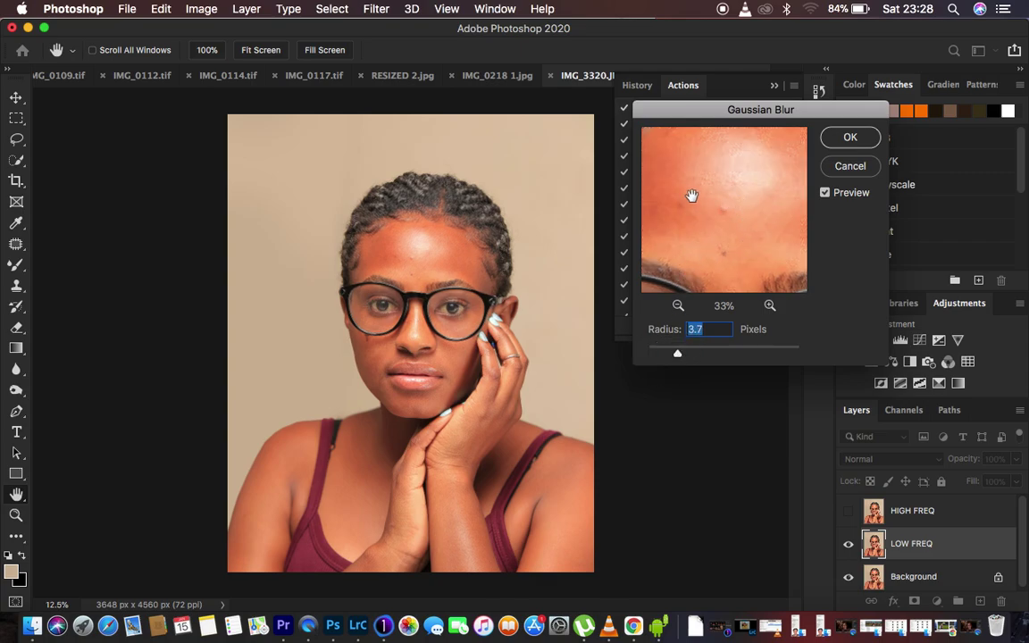
left_click_drag(678, 357, 699, 357)
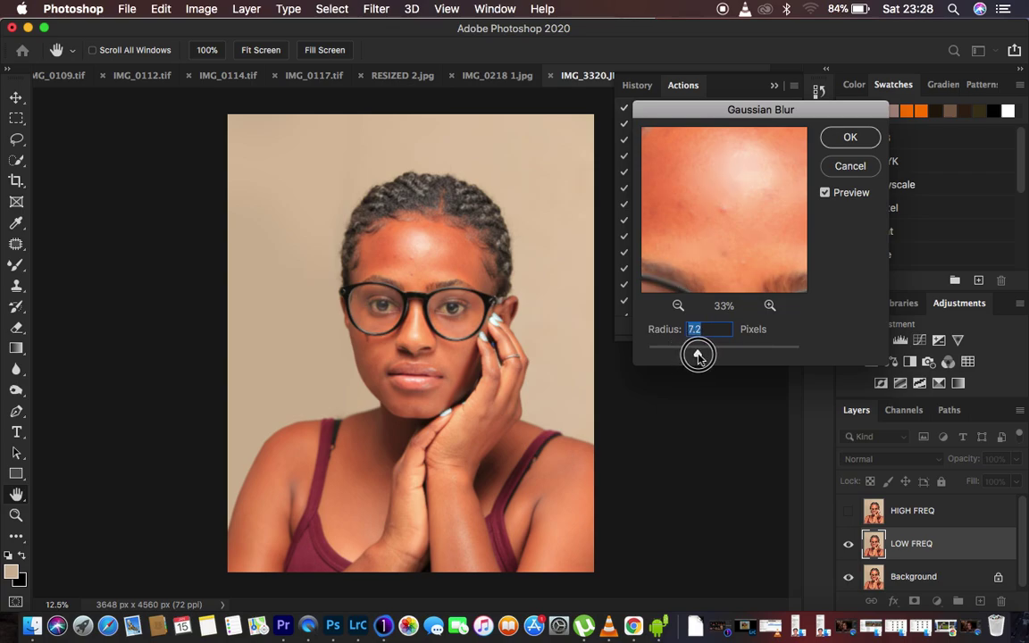
left_click_drag(724, 229, 701, 181)
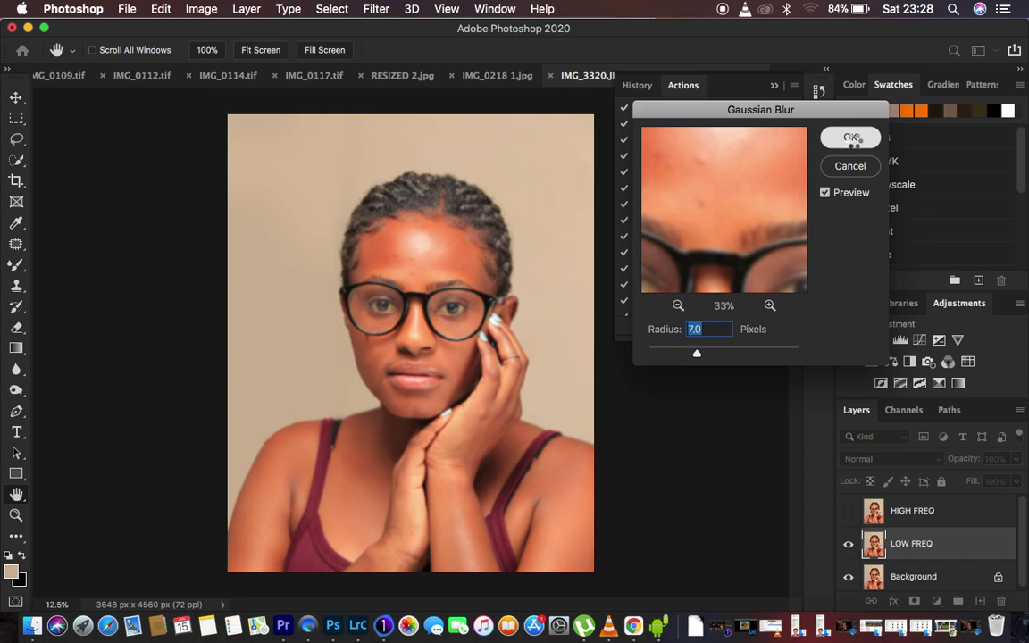
left_click(851, 138)
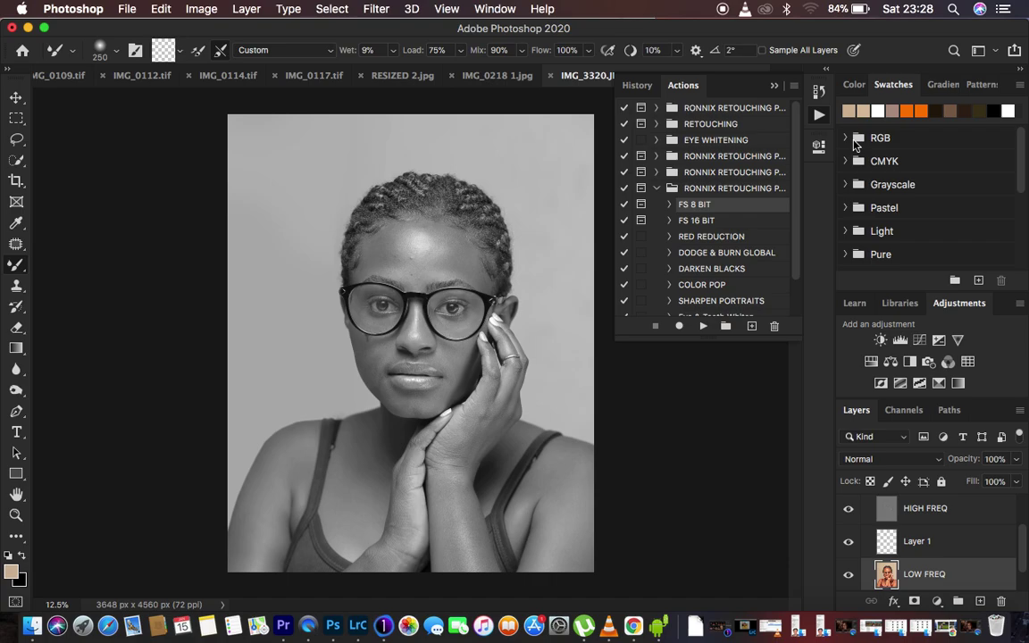
Collapse the Actions panel, hide Black & White 1 to see colour, and toggle HIGH FREQ off and on
left_click(773, 84)
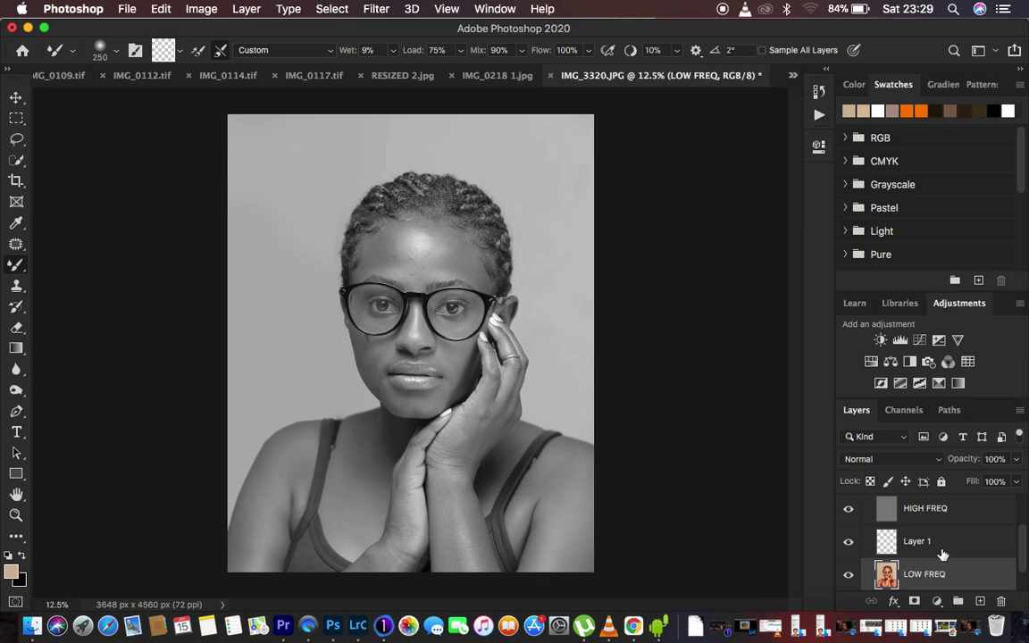
scroll(942, 554, "up", 2)
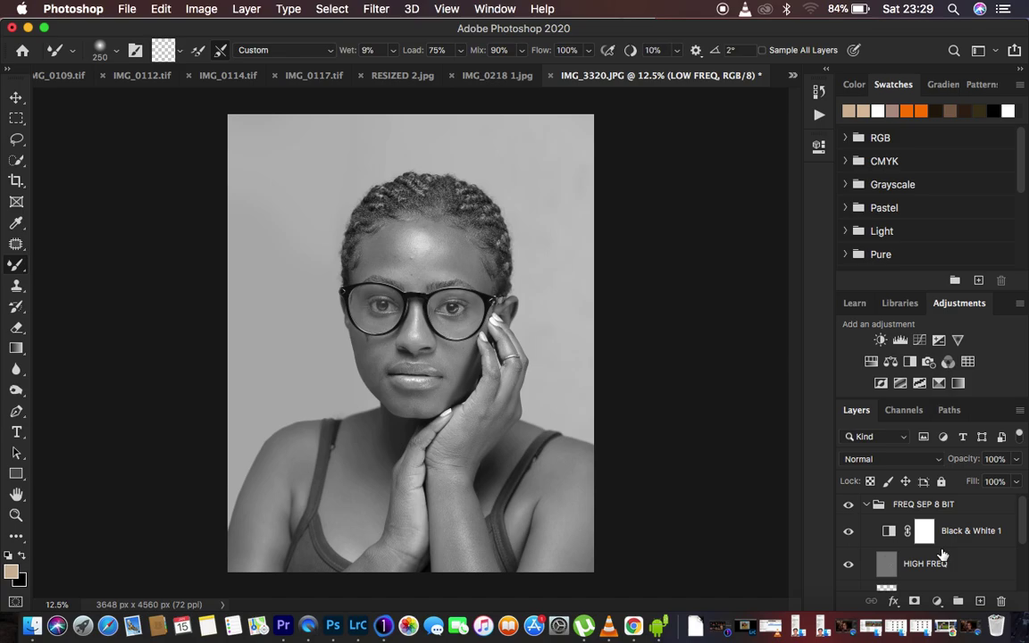
left_click(849, 530)
left_click(848, 563)
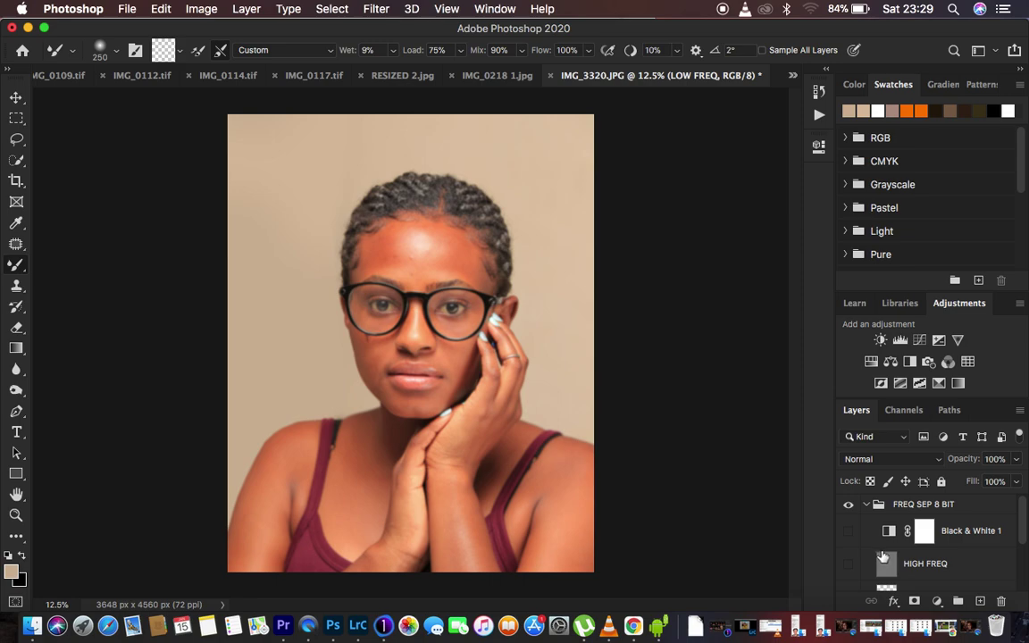
left_click(848, 564)
scroll(929, 563, "down", 4)
scroll(929, 560, "up", 3)
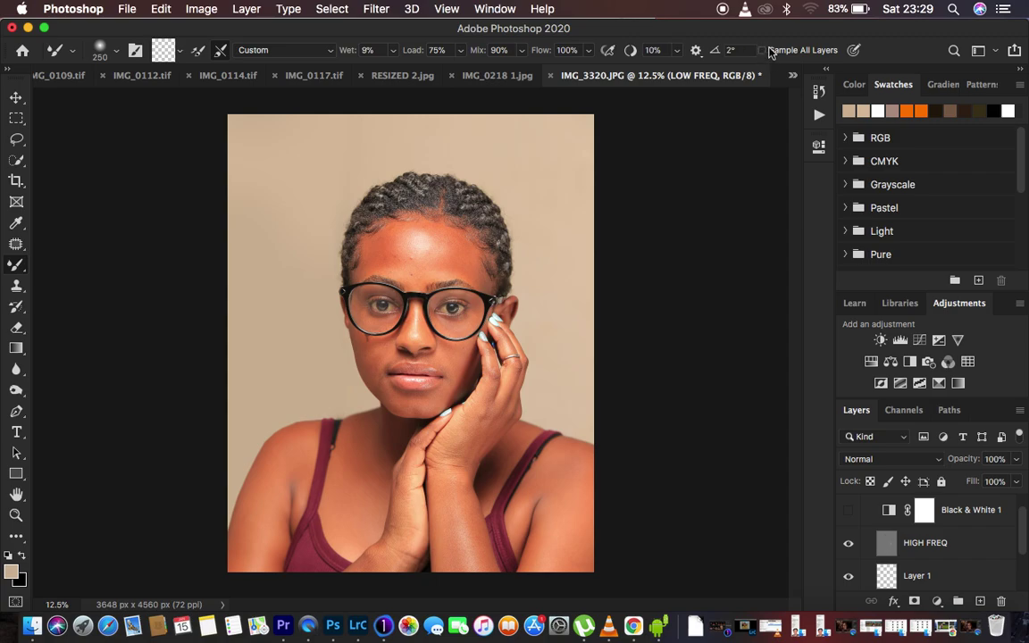
Turn on Sample All Layers for the Mixer Brush
left_click(763, 52)
scroll(947, 547, "down", 2)
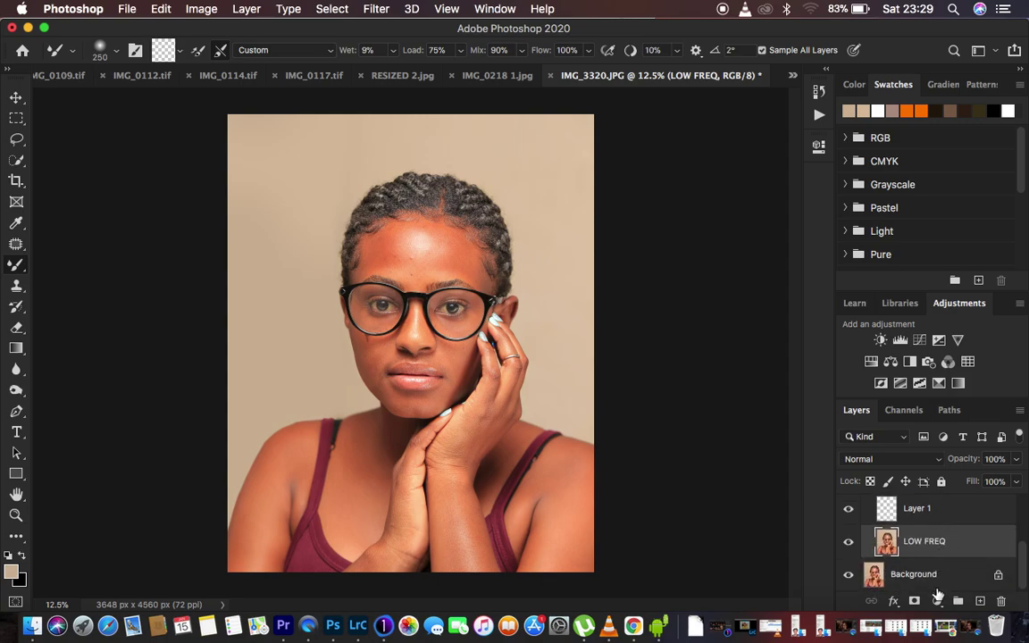
scroll(947, 533, "up", 2)
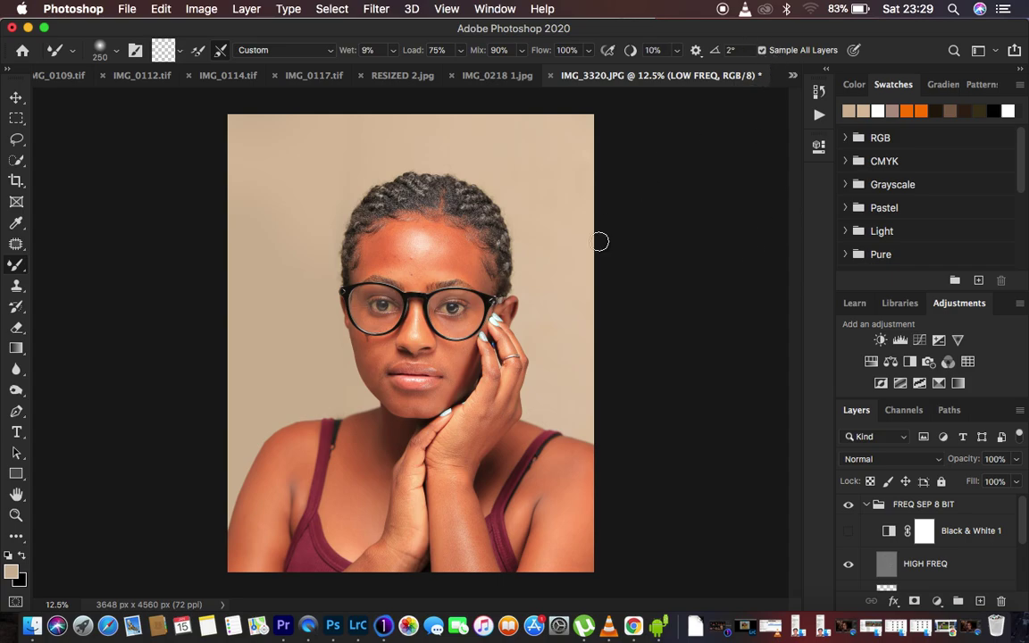
Zoom in, enlarge the Mixer Brush, try a stroke across the forehead, then undo it
key("super+equal")
key("super+equal")
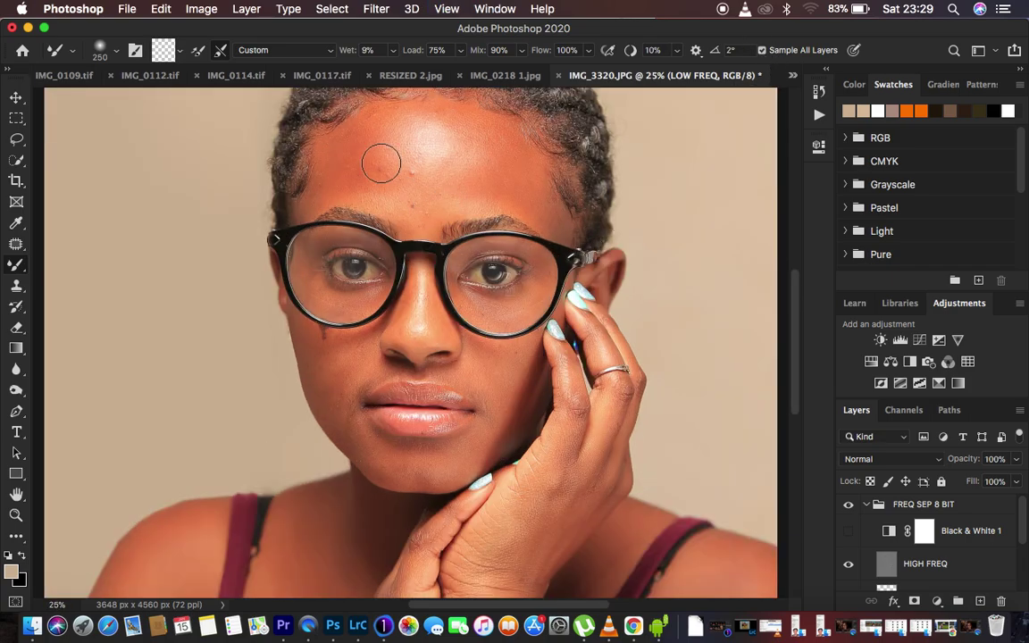
key("bracketright")
key("bracketright")
key("bracketright")
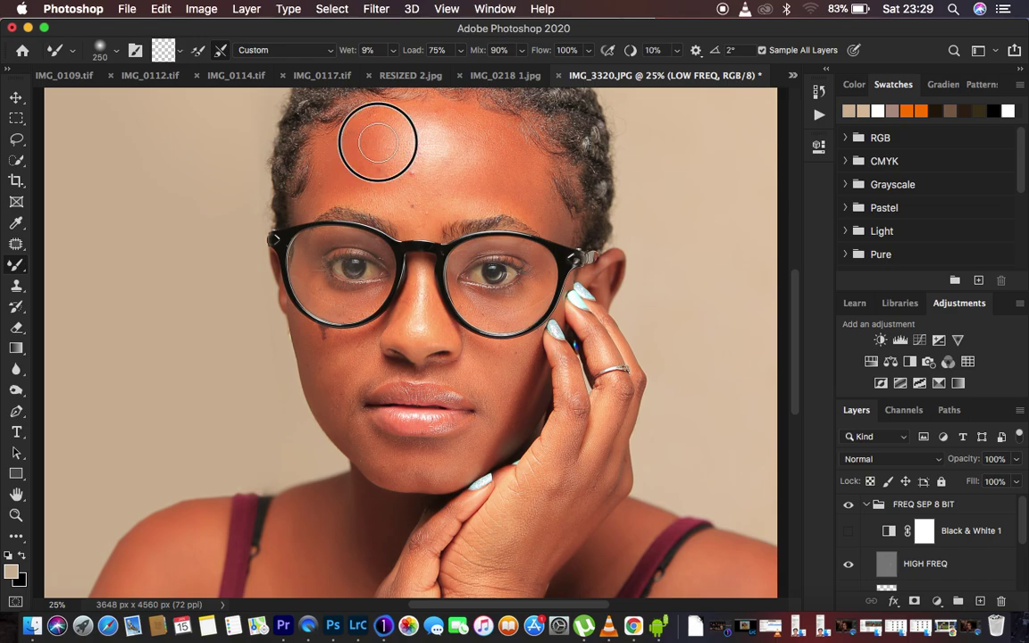
mouse_move(447, 181)
left_mouse_down()
mouse_move(382, 162)
mouse_move(424, 187)
mouse_move(411, 186)
mouse_move(375, 171)
mouse_move(386, 161)
mouse_move(357, 171)
left_mouse_up()
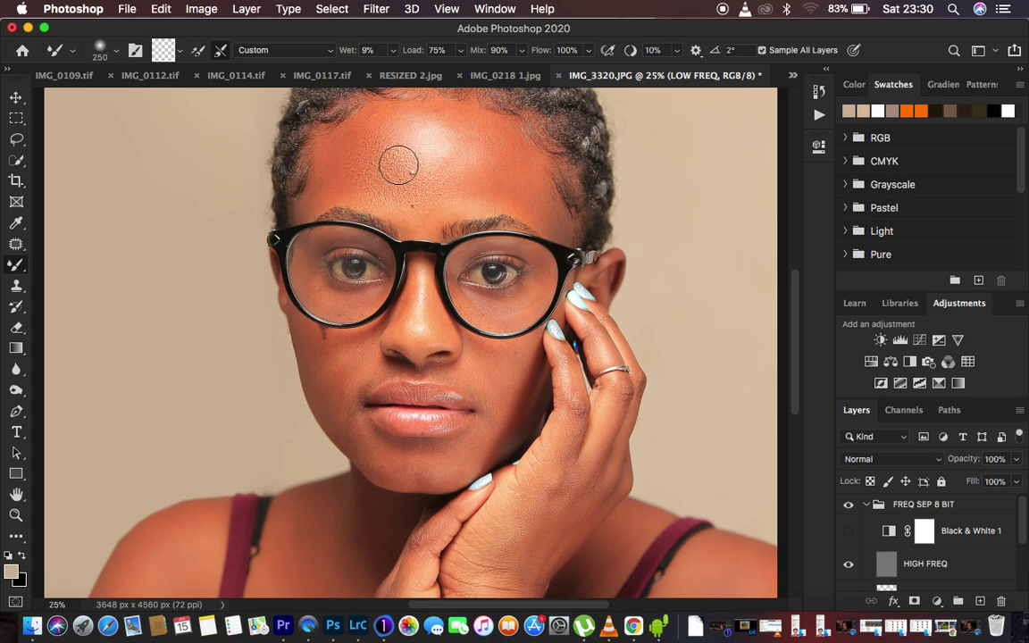
scroll(911, 549, "down", 3)
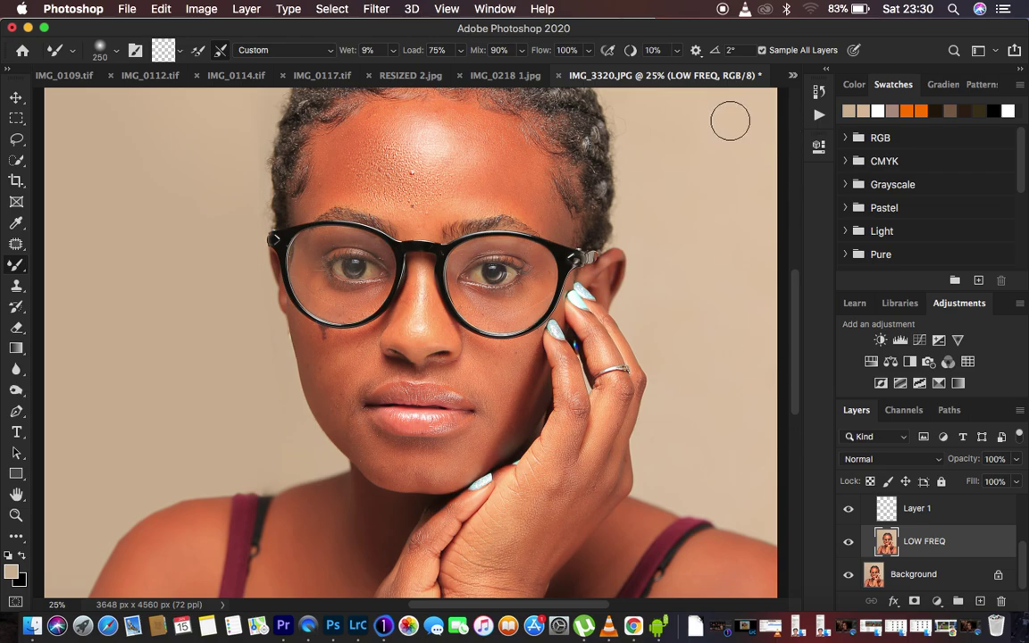
key("super+z")
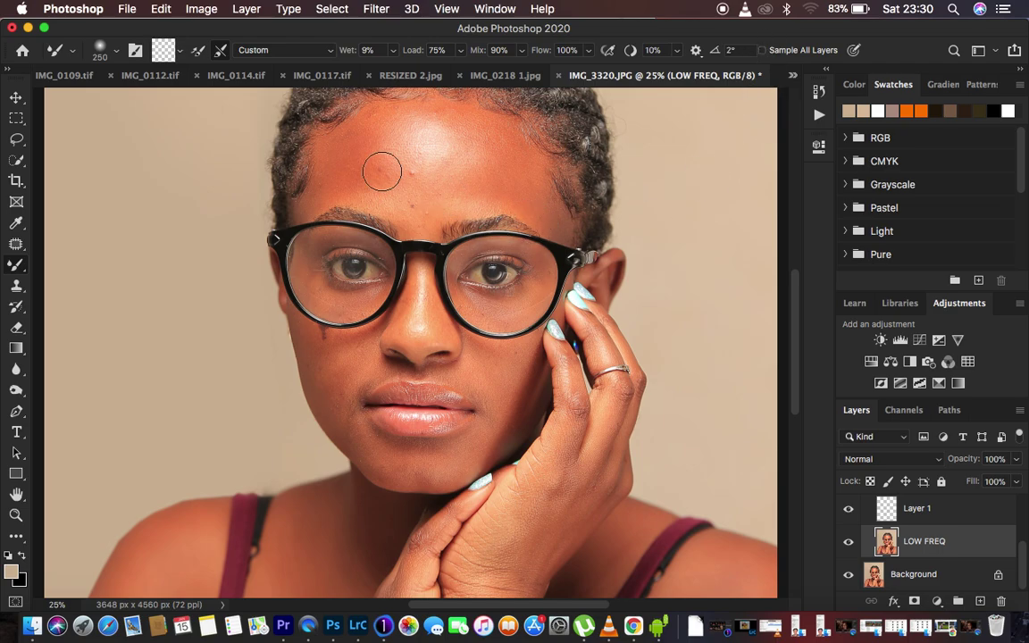
Sample the forehead skin colour and repaint the forehead to even its tone
left_click(349, 152, "alt")
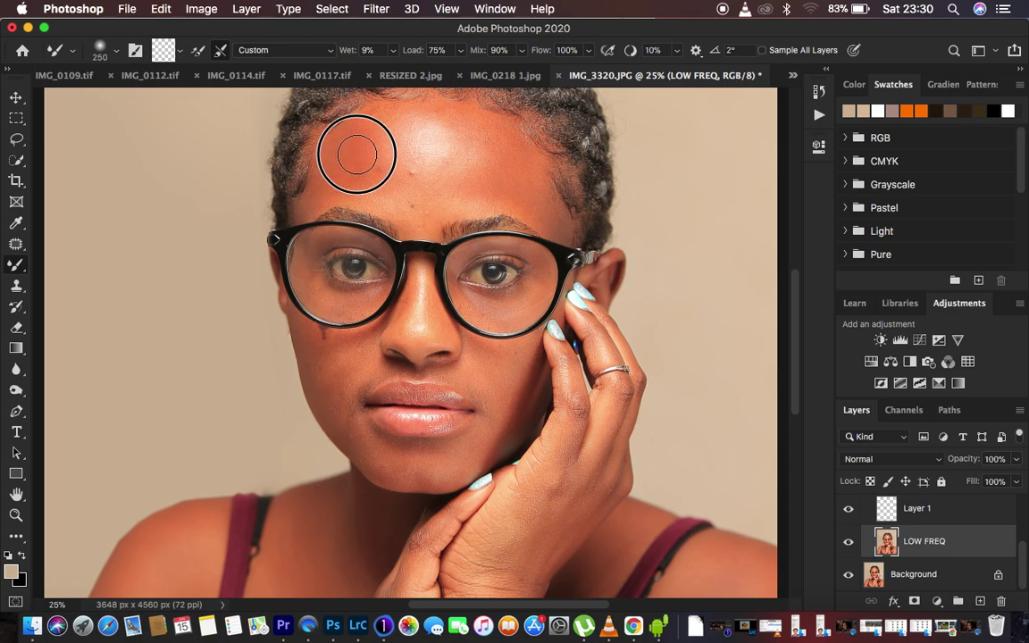
mouse_move(392, 190)
left_mouse_down()
mouse_move(361, 168)
mouse_move(367, 142)
mouse_move(484, 138)
mouse_move(482, 182)
mouse_move(478, 165)
mouse_move(505, 148)
mouse_move(496, 188)
mouse_move(475, 179)
mouse_move(510, 172)
mouse_move(544, 210)
mouse_move(510, 154)
mouse_move(466, 122)
mouse_move(421, 111)
left_mouse_up()
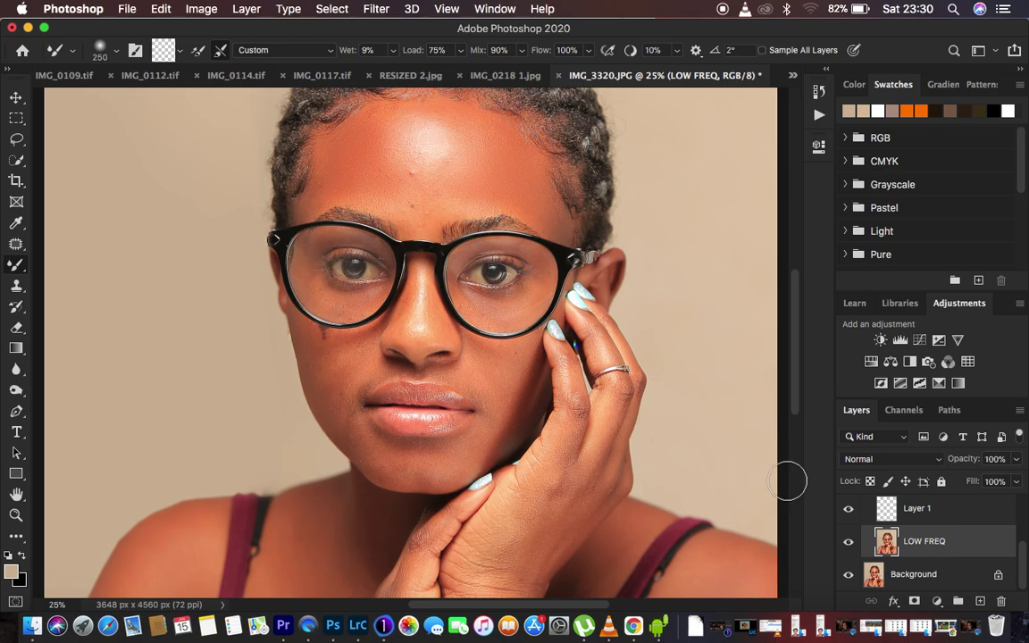
scroll(939, 534, "up", 3)
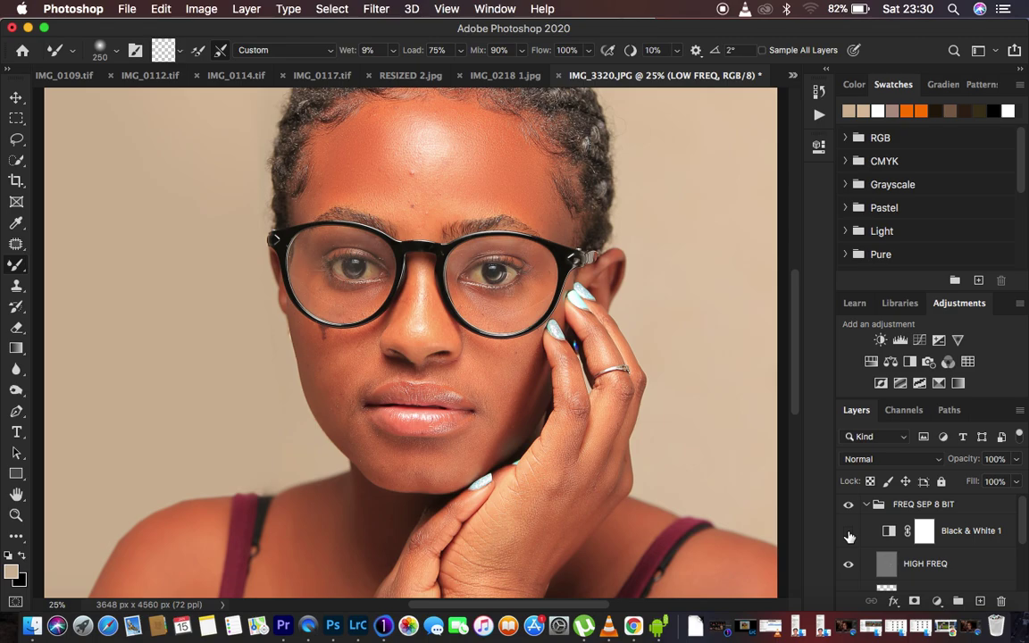
Show Black & White 1 again to return the portrait to greyscale, zooming out and back in
left_click(849, 531)
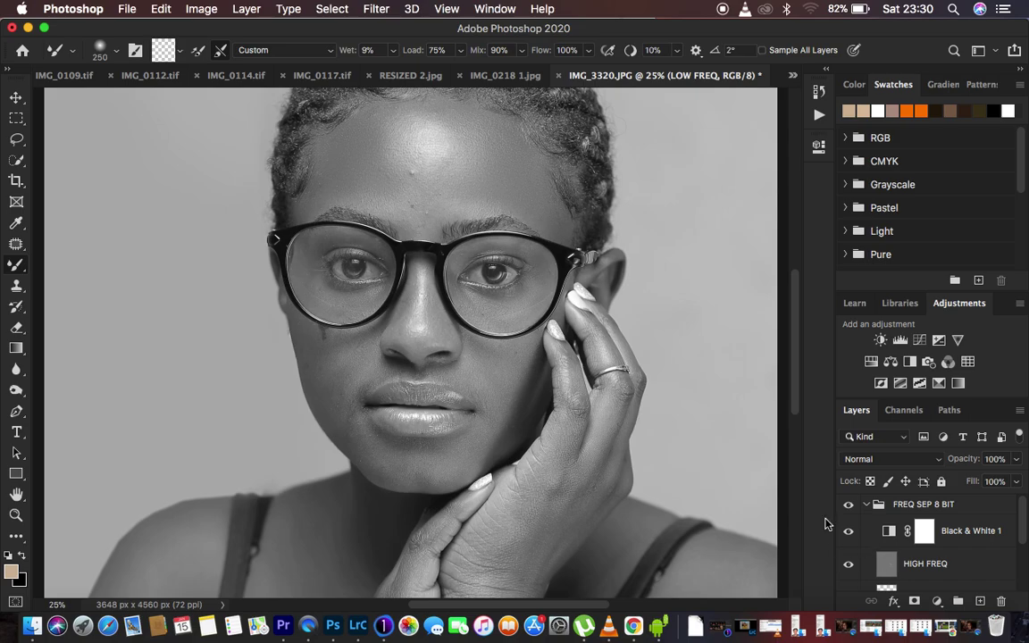
key("super+minus")
key("super+minus")
key("super+plus")
key("super+plus")
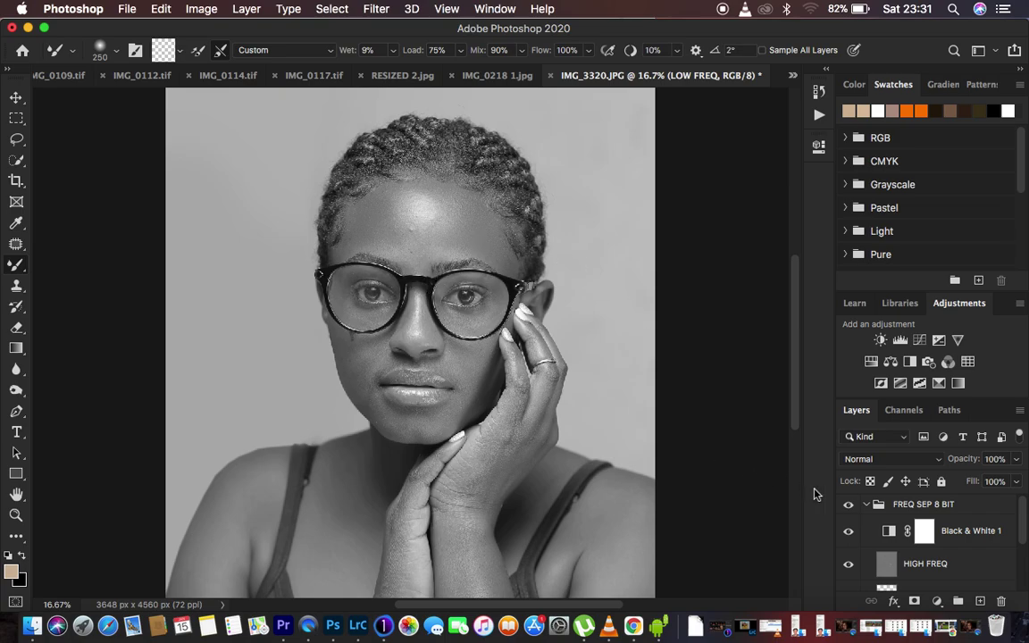
Lower the Reds in Black & White 1 from 20 to -21 and close its Properties
double_click(889, 530)
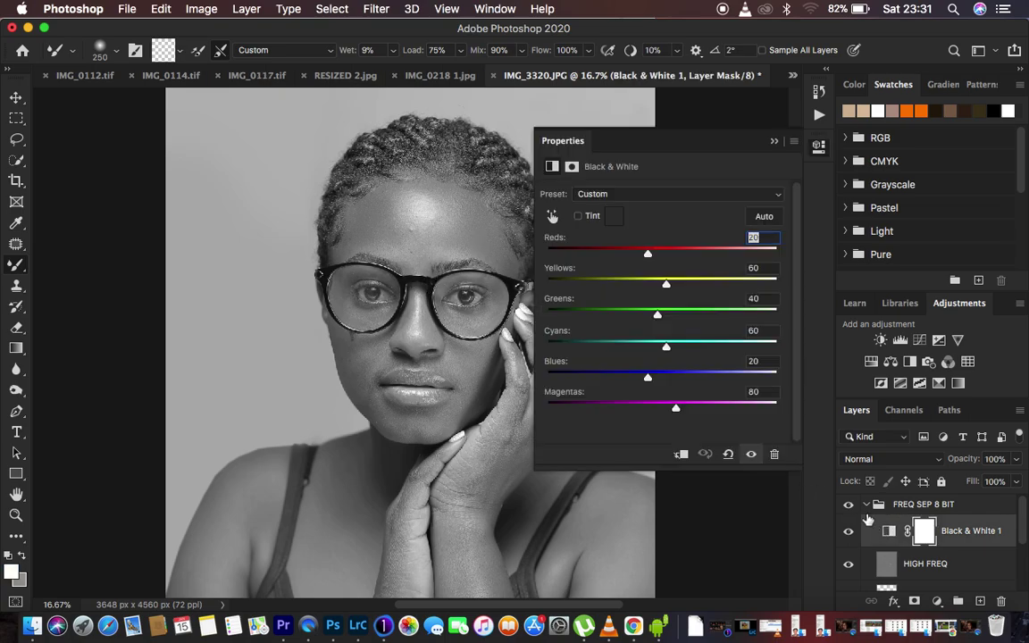
mouse_move(643, 252)
left_mouse_down()
mouse_move(616, 253)
mouse_move(630, 256)
left_mouse_up()
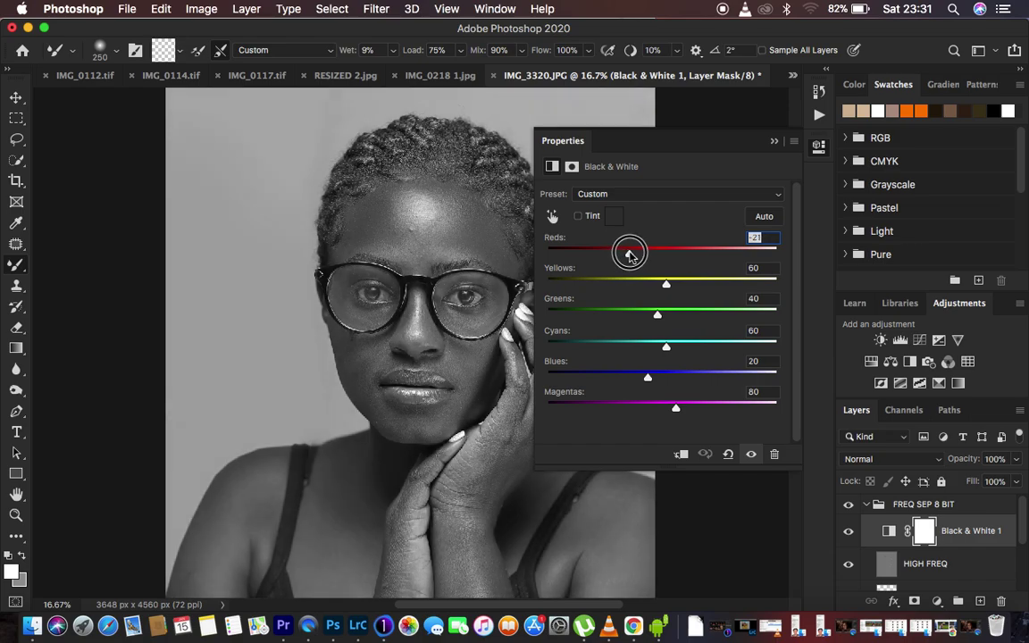
left_click(774, 143)
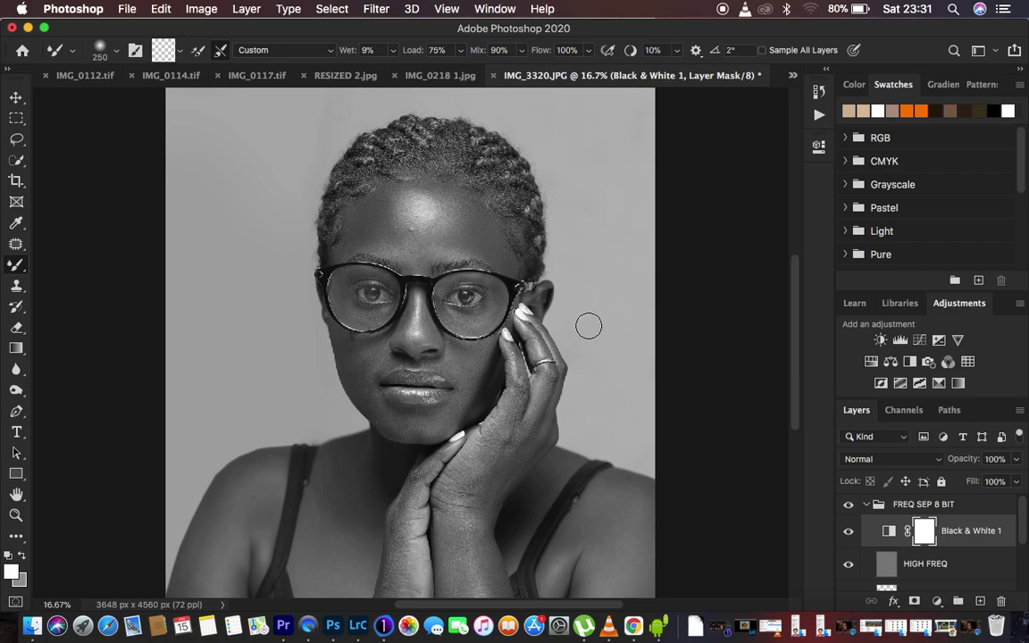
Select the LOW FREQ layer and set the brush size to 250 px
scroll(969, 547, "down", 5)
left_click(939, 542)
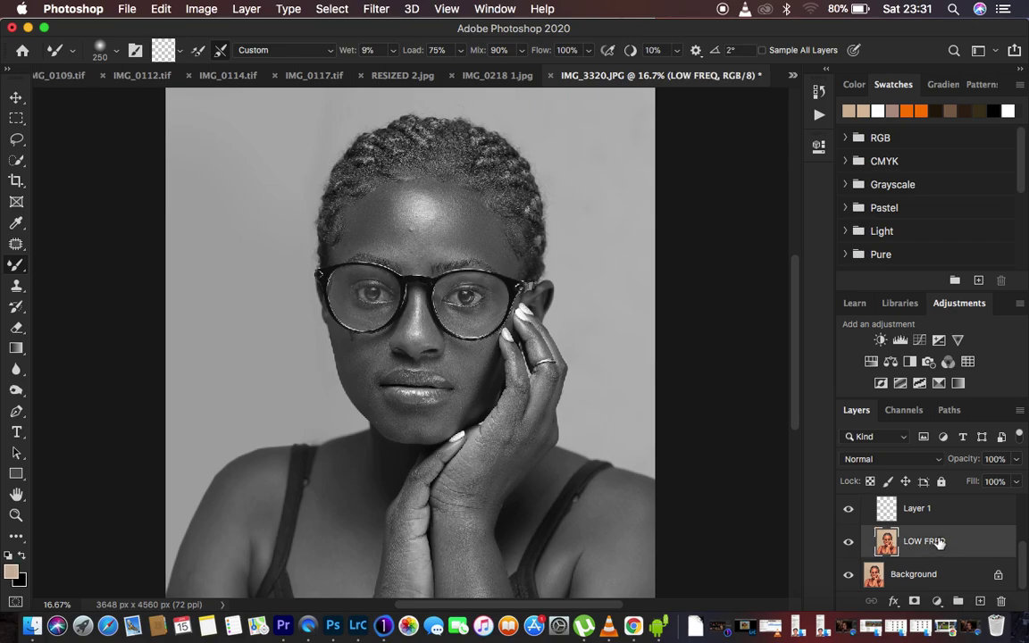
key("bracketright")
key("bracketright")
key("bracketleft")
key("bracketleft")
key("bracketleft")
key("bracketleft")
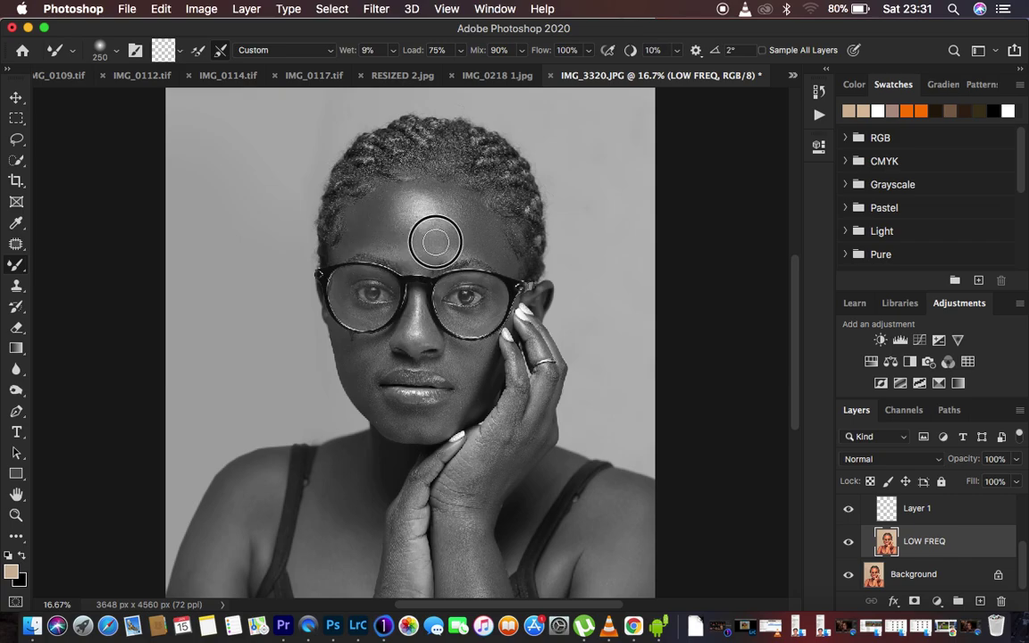
Scrub the forehead on LOW FREQ, zoom to 25%, and shrink the brush to 150 px
mouse_move(455, 229)
left_mouse_down()
mouse_move(409, 198)
mouse_move(452, 221)
mouse_move(450, 206)
mouse_move(408, 192)
left_mouse_up()
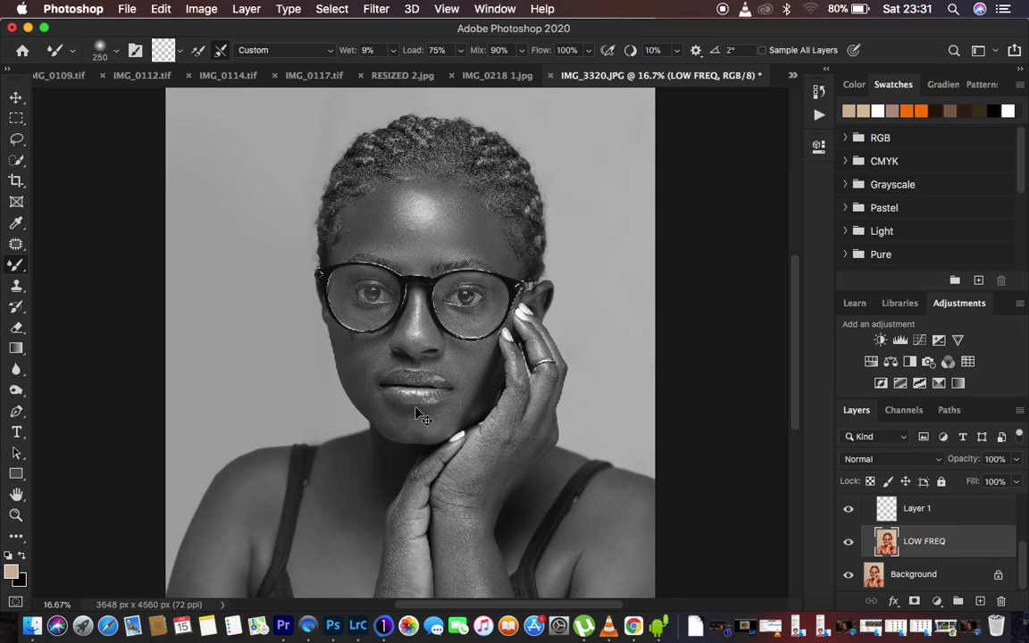
key("super+equal")
key("bracketleft")
key("bracketleft")
key("bracketleft")
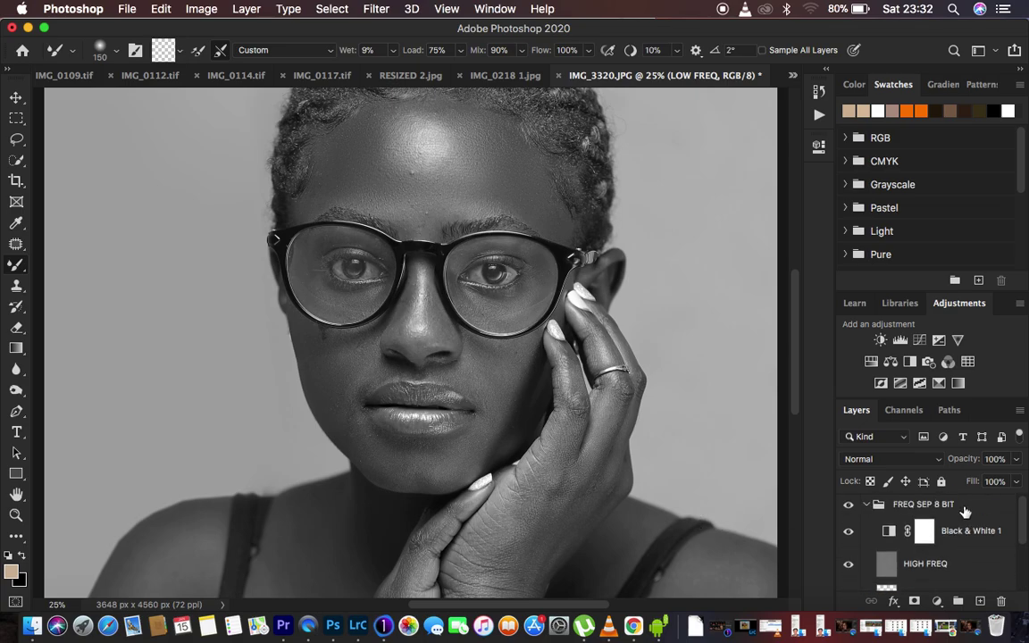
Delete the Black & White 1 adjustment layer
left_click(958, 533)
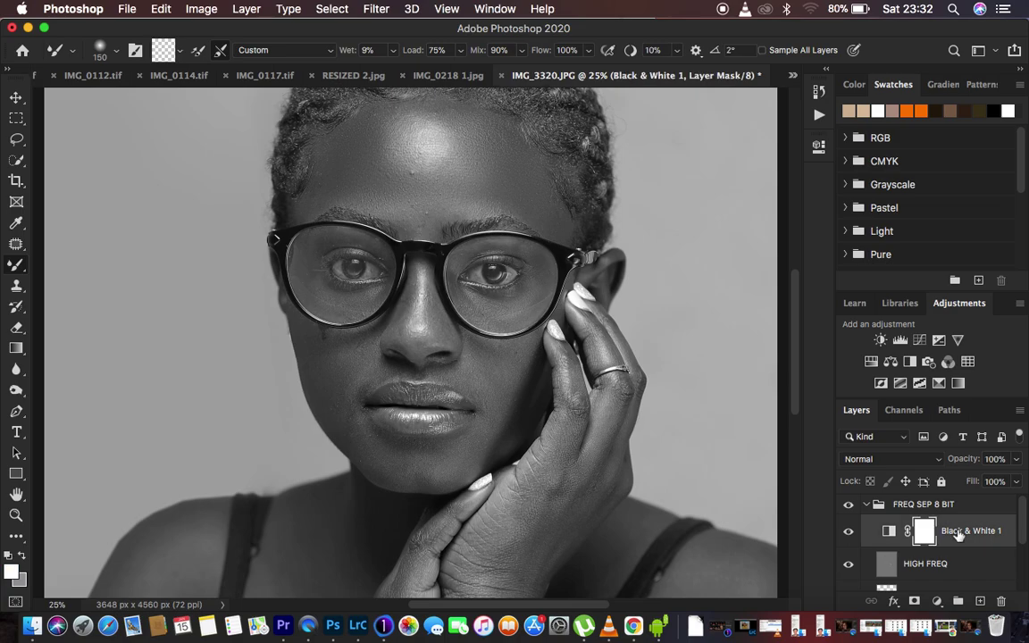
key("Delete")
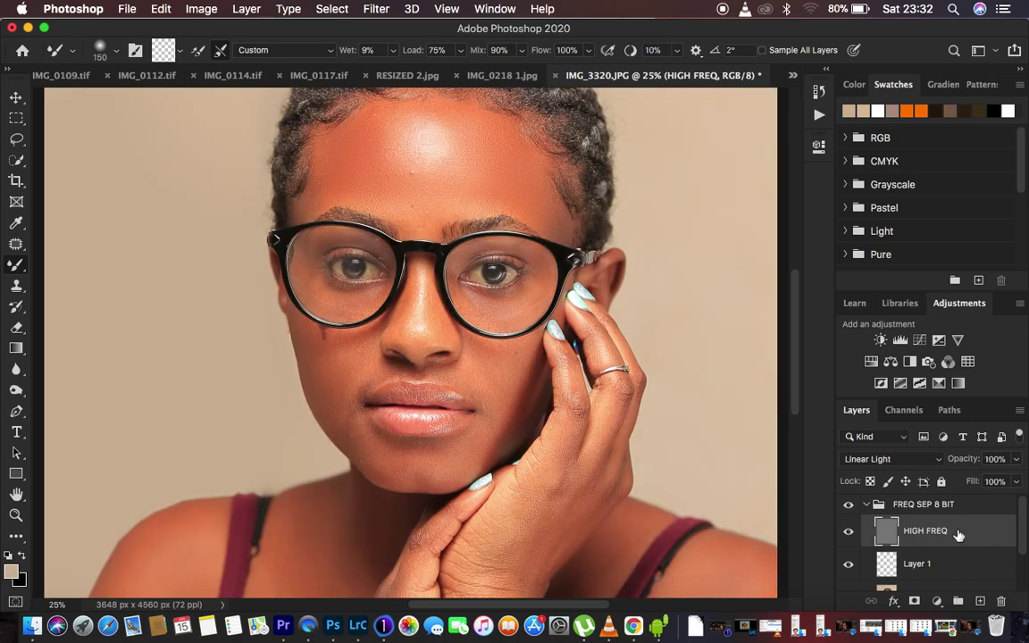
scroll(962, 544, "down", 3)
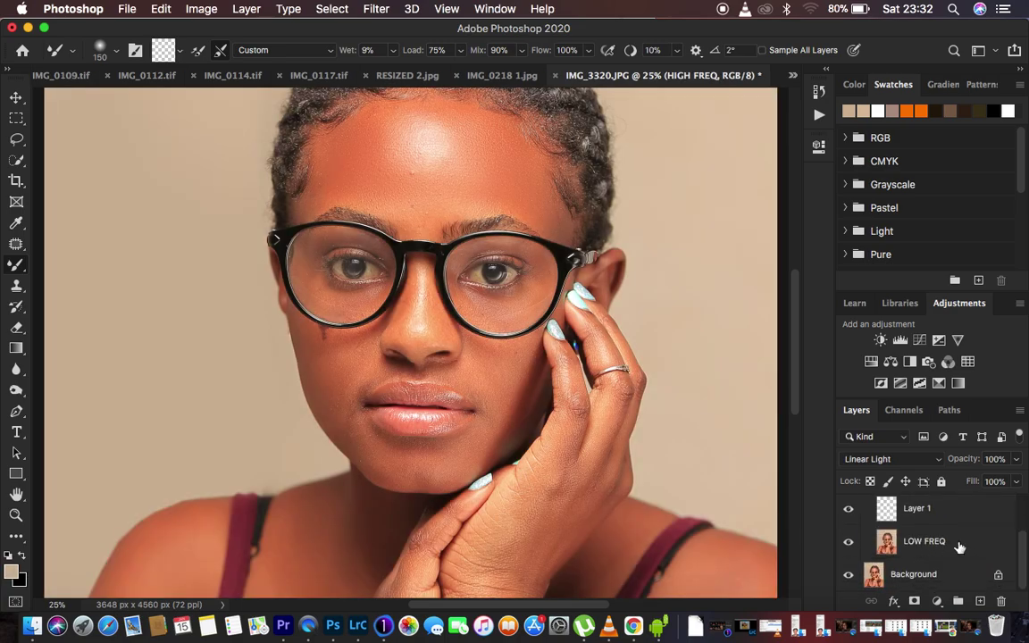
scroll(956, 547, "up", 3)
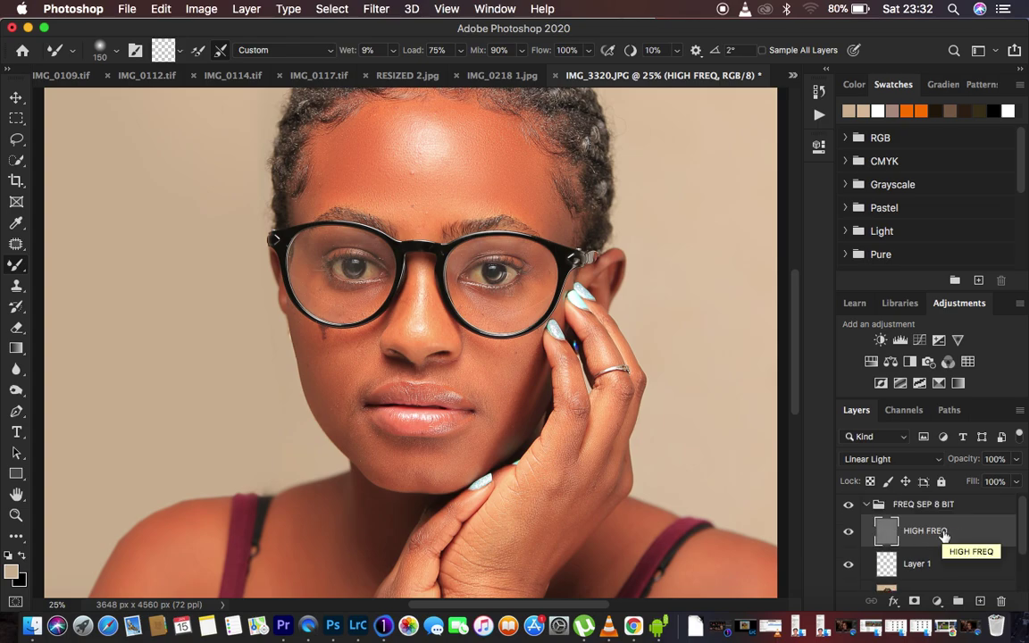
Hide HIGH FREQ and make LOW FREQ the active layer
left_click(849, 532)
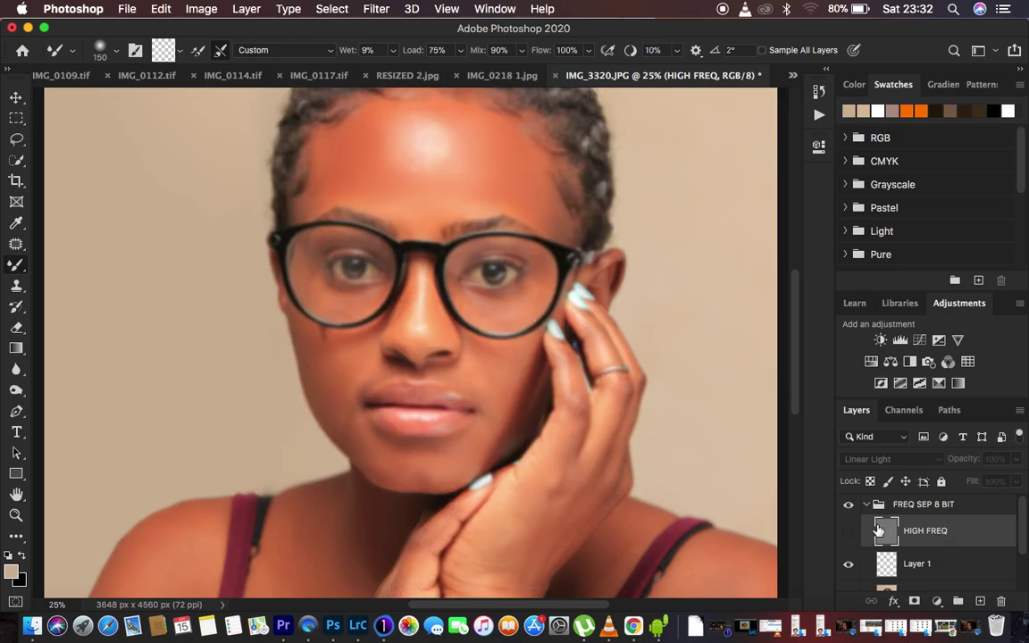
scroll(938, 541, "down", 2)
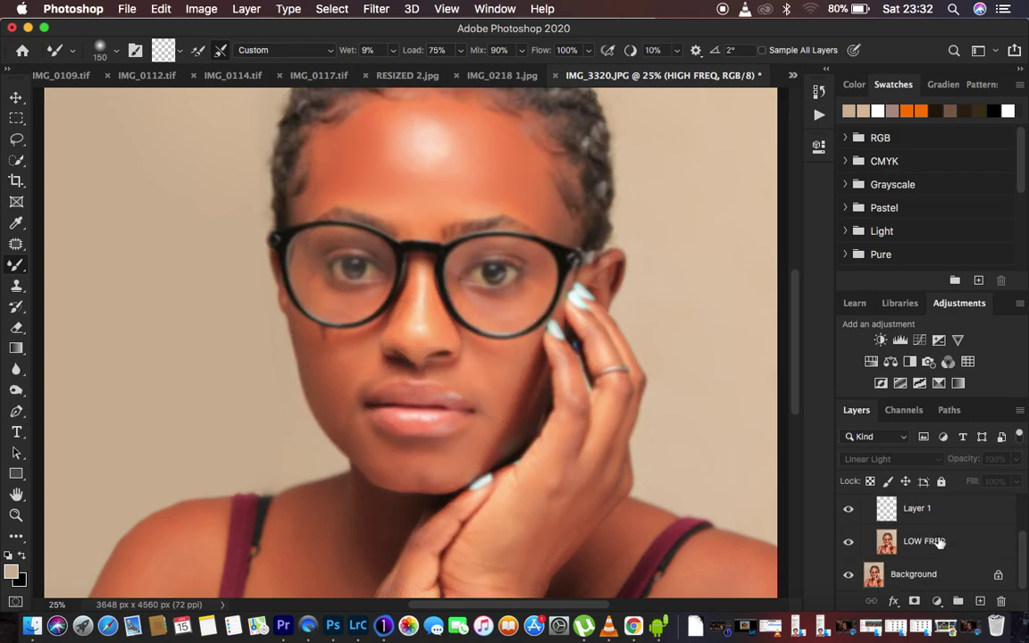
scroll(937, 541, "up", 2)
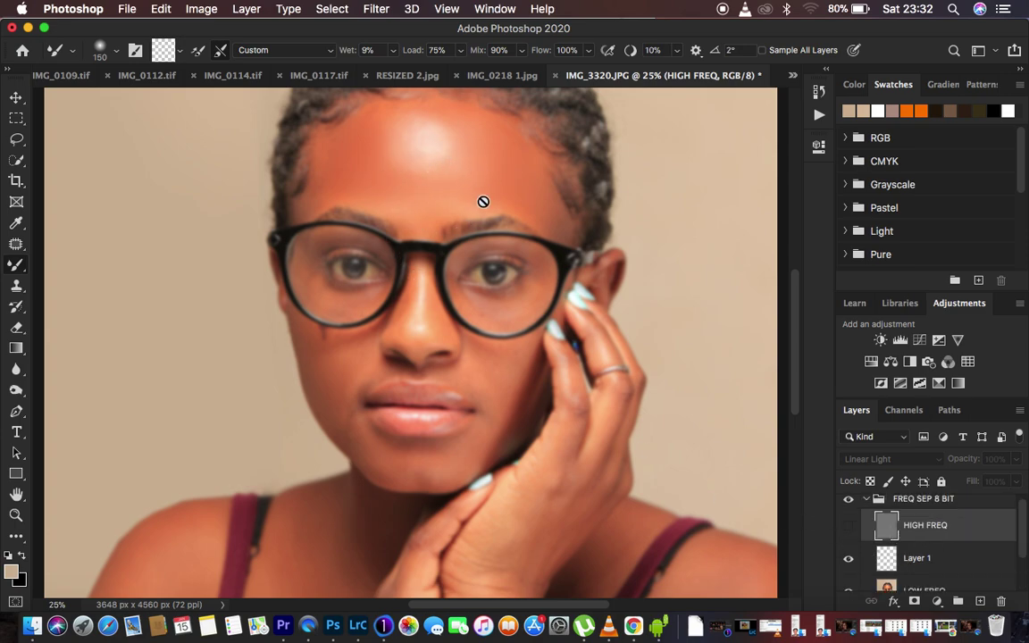
scroll(948, 572, "down", 1)
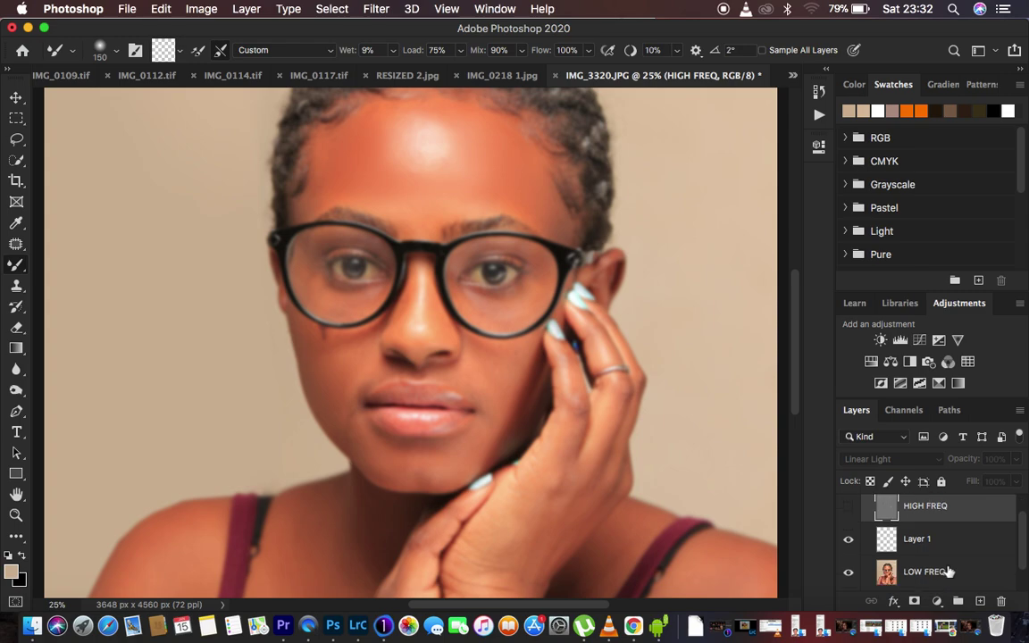
left_click(949, 572)
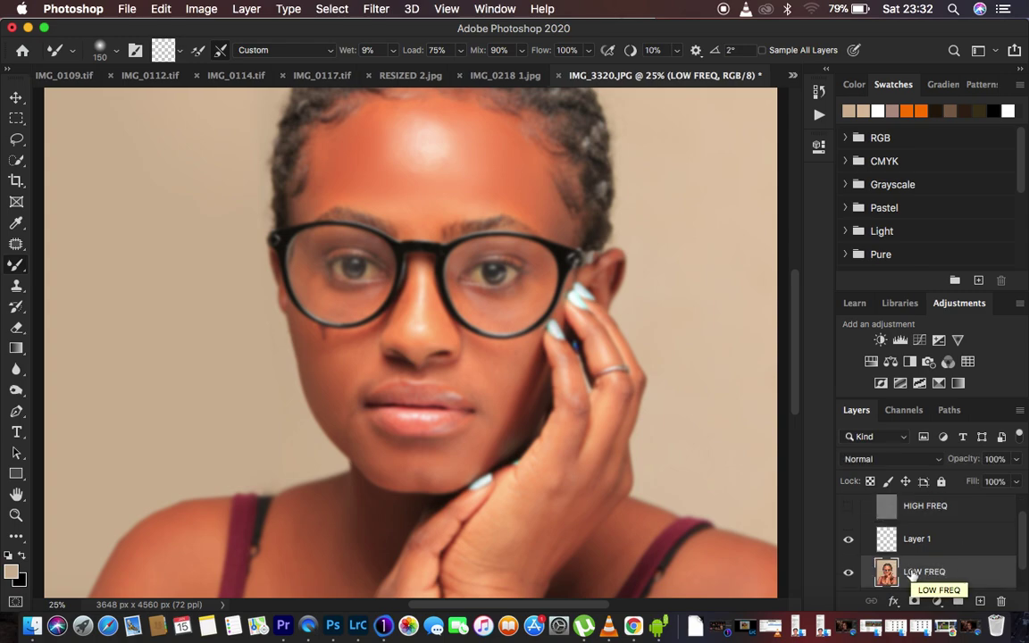
Raise the Mixer Brush to 250 px and blend forehead, cheek-to-chin and mouth-side cheek tones
key("bracketright")
key("bracketright")
key("bracketright")
mouse_move(453, 134)
left_mouse_down()
mouse_move(443, 168)
mouse_move(401, 157)
mouse_move(419, 172)
mouse_move(386, 142)
mouse_move(419, 120)
mouse_move(361, 138)
mouse_move(349, 179)
mouse_move(420, 181)
mouse_move(466, 133)
mouse_move(457, 161)
mouse_move(446, 117)
mouse_move(377, 115)
mouse_move(374, 126)
mouse_move(437, 109)
mouse_move(451, 149)
mouse_move(489, 177)
mouse_move(451, 201)
left_mouse_up()
mouse_move(493, 358)
left_mouse_down()
mouse_move(487, 398)
mouse_move(471, 402)
mouse_move(441, 465)
mouse_move(407, 462)
mouse_move(342, 425)
mouse_move(332, 375)
mouse_move(338, 386)
mouse_move(349, 365)
mouse_move(314, 357)
left_mouse_up()
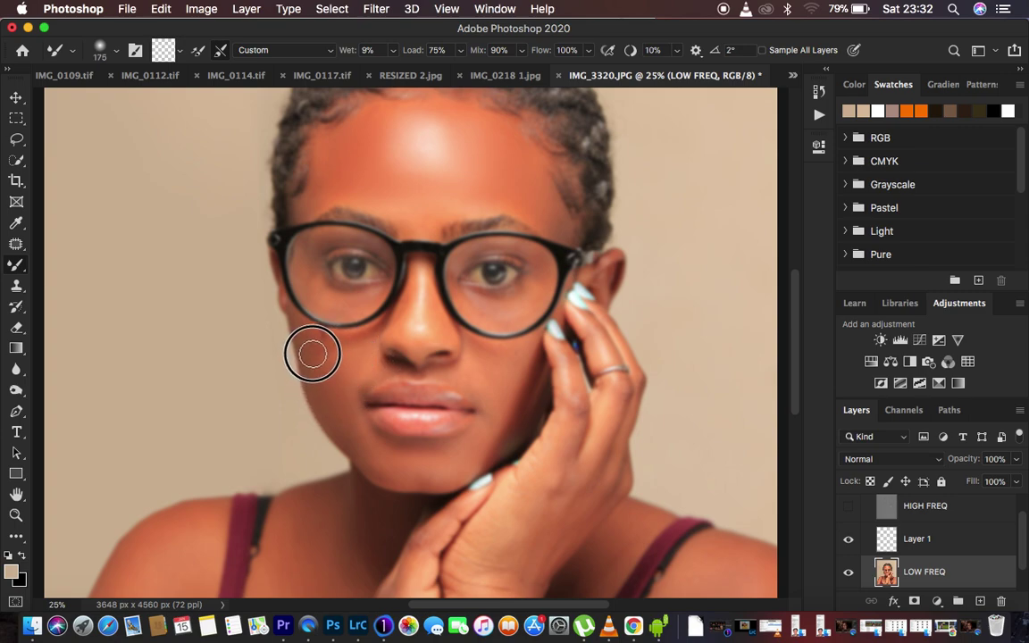
mouse_move(455, 344)
left_mouse_down()
mouse_move(484, 370)
mouse_move(489, 409)
mouse_move(471, 379)
mouse_move(482, 394)
mouse_move(440, 432)
mouse_move(526, 478)
mouse_move(505, 517)
mouse_move(575, 394)
mouse_move(546, 494)
left_mouse_up()
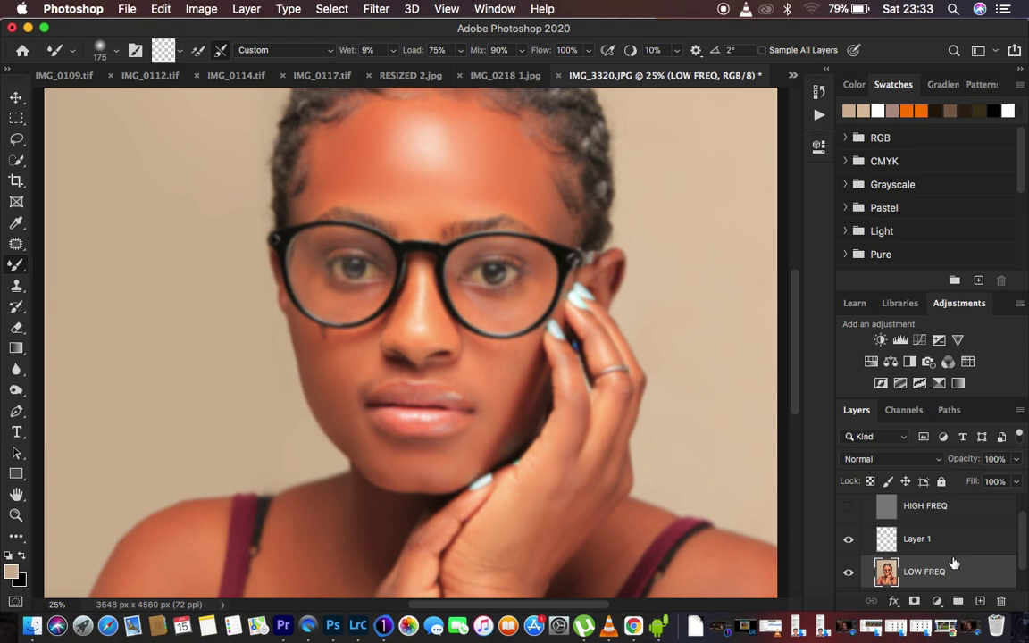
scroll(954, 563, "up", 1)
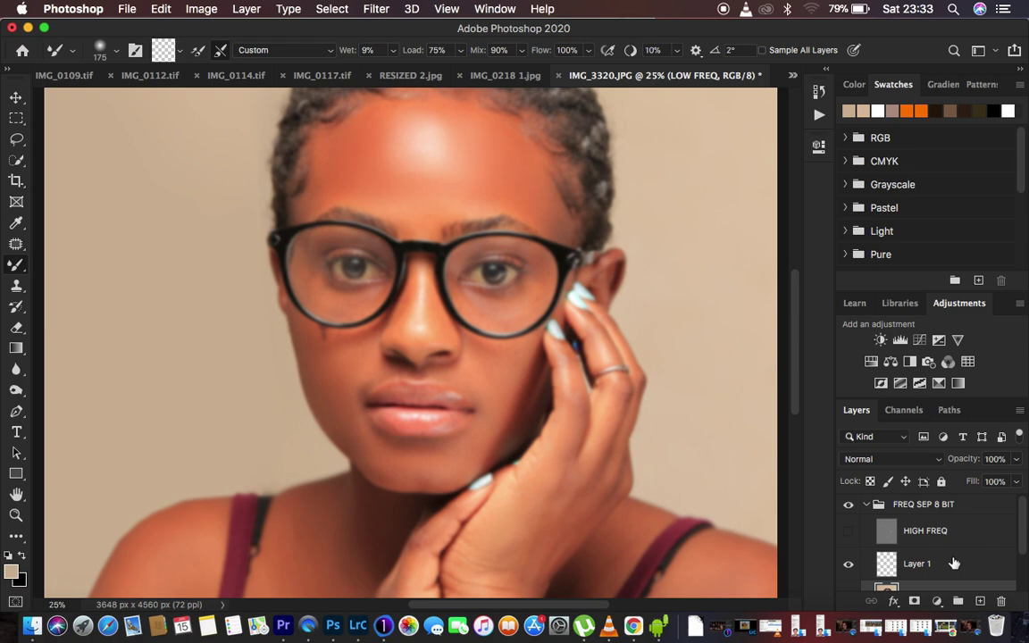
Show HIGH FREQ again and toggle the FREQ SEP 8 BIT group to compare with the original
left_click(849, 532)
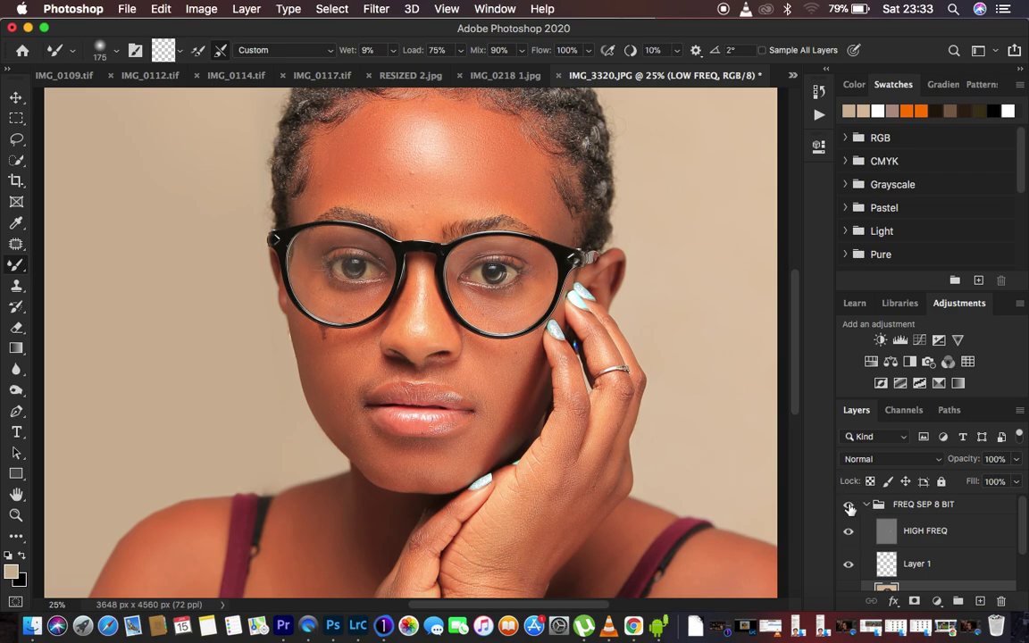
left_click(850, 507)
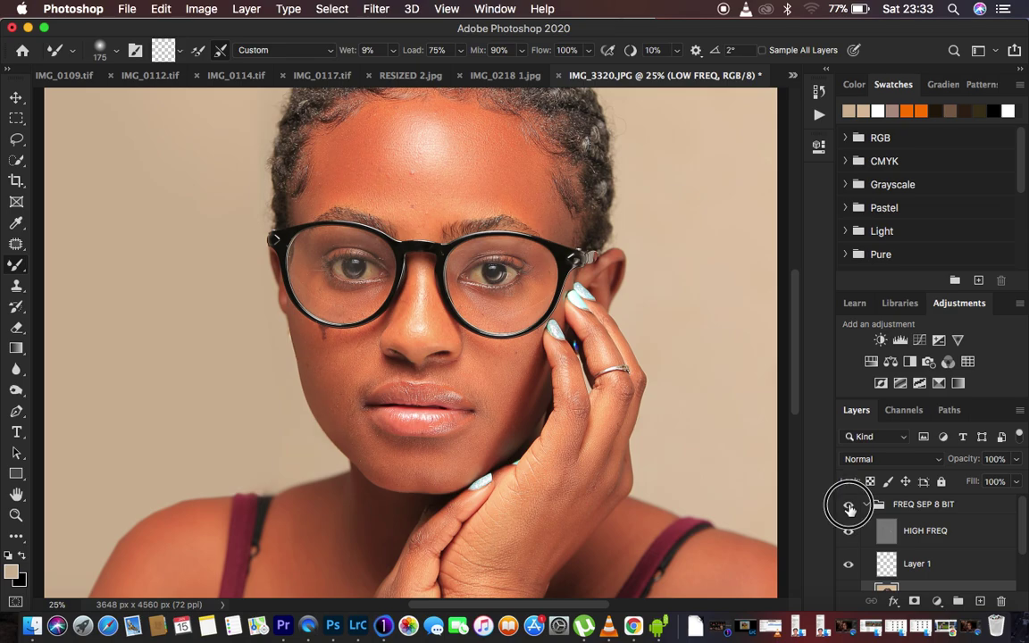
left_click(850, 506)
left_click(849, 507)
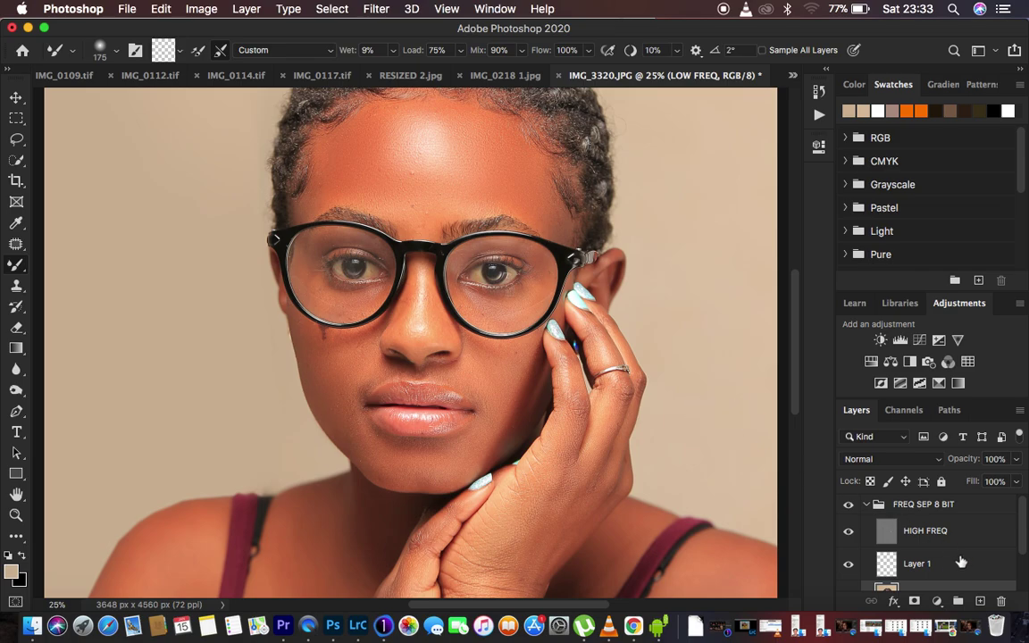
scroll(966, 564, "down", 2)
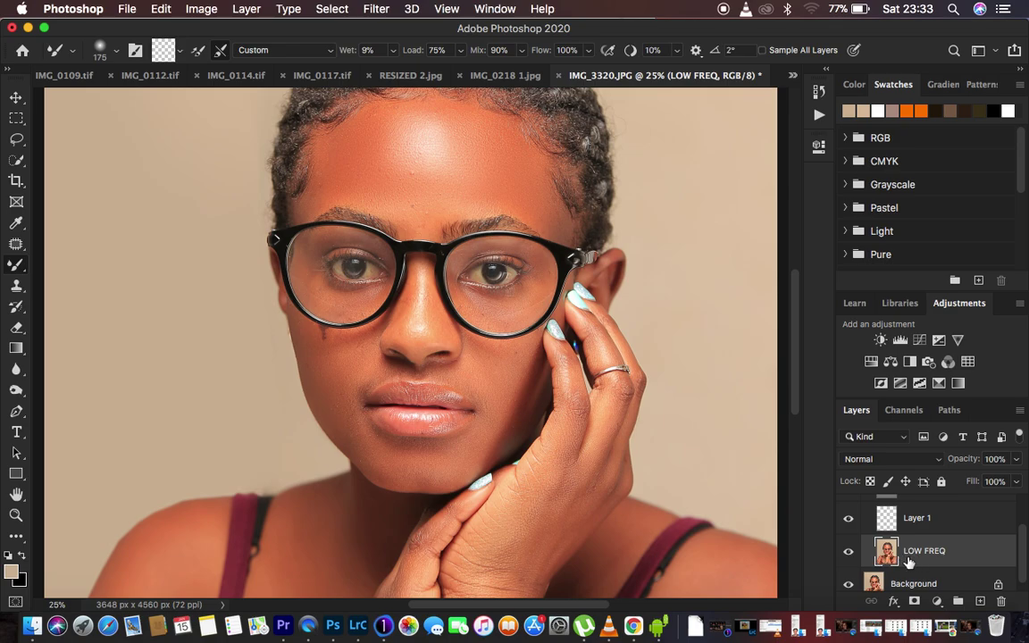
Choose the Lasso tool and set its Feather to 0 px
left_click(18, 142)
scroll(553, 221, "up", 3)
scroll(554, 223, "up", 1)
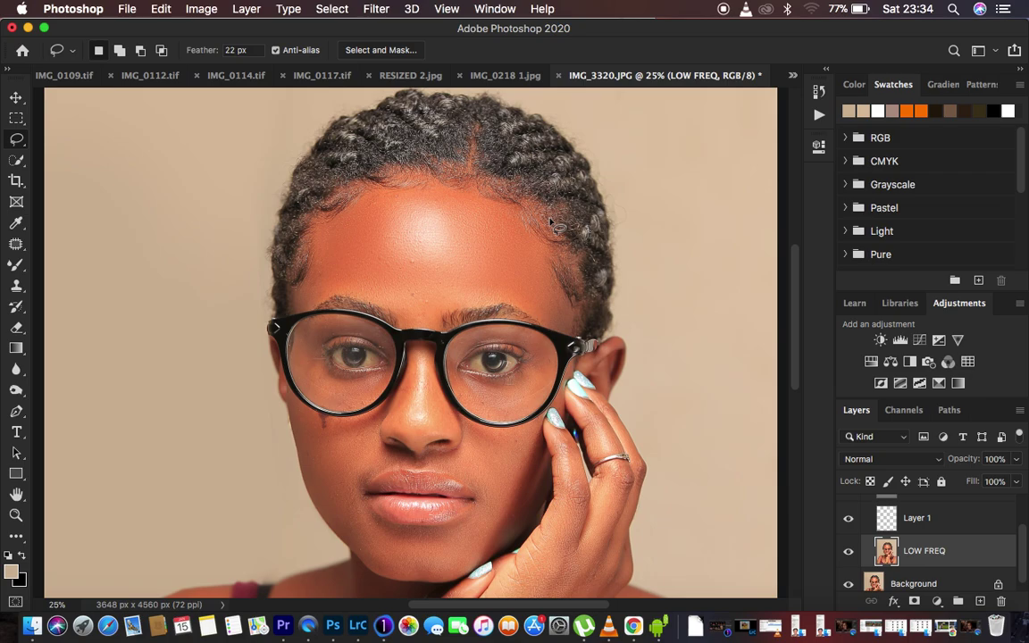
left_click(257, 51)
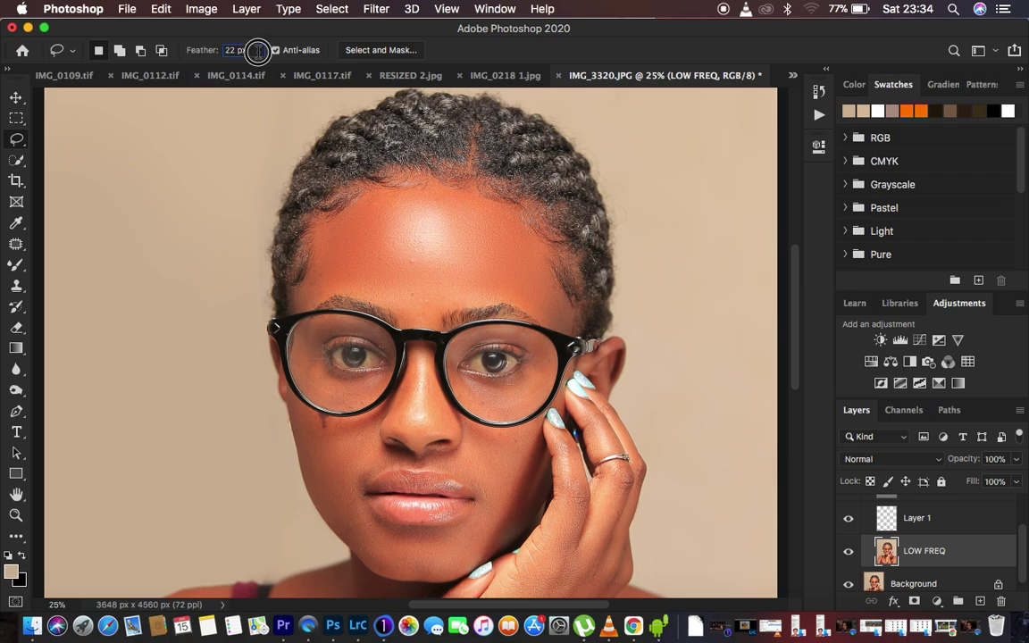
type("0")
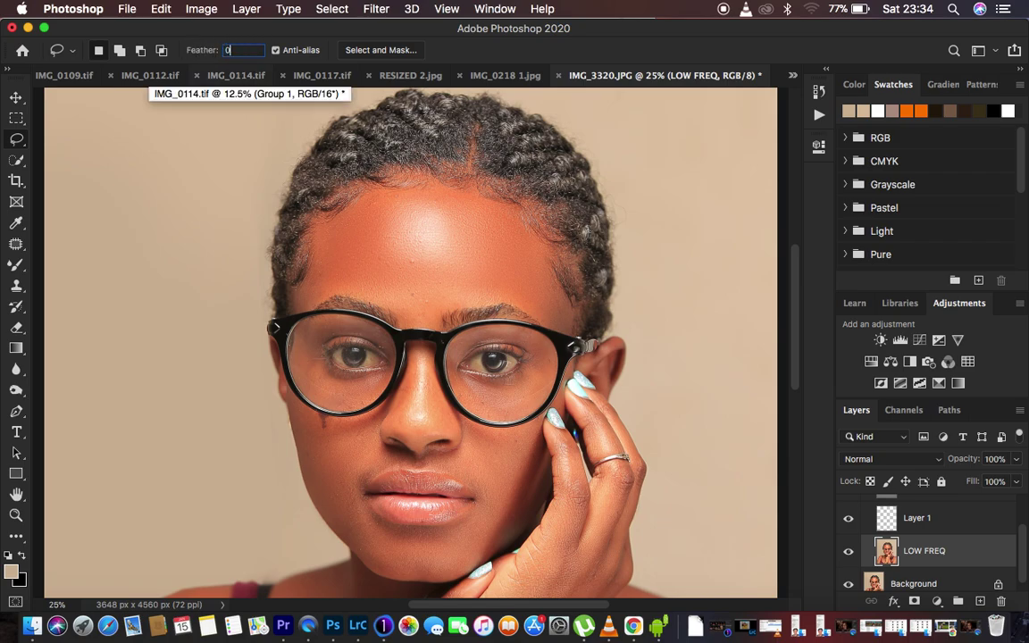
key("Return")
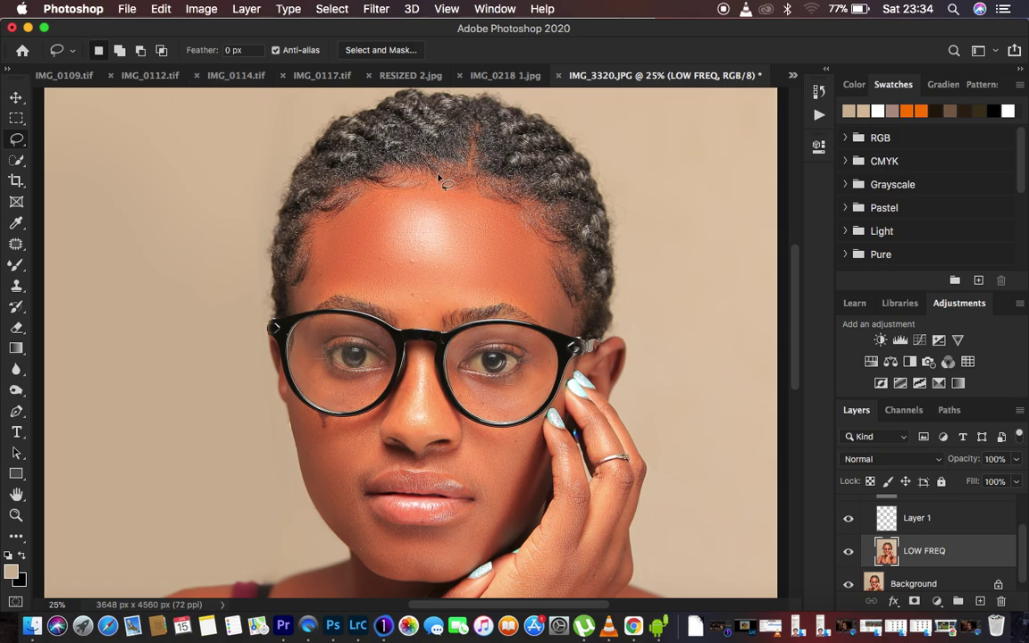
Lasso the forehead between the hairline and eyebrows
left_click(332, 233)
mouse_move(332, 233)
left_mouse_down()
mouse_move(388, 187)
mouse_move(435, 182)
mouse_move(507, 203)
mouse_move(543, 252)
mouse_move(548, 290)
mouse_move(537, 317)
mouse_move(545, 326)
mouse_move(512, 312)
mouse_move(414, 323)
mouse_move(330, 296)
mouse_move(312, 308)
mouse_move(306, 279)
mouse_move(344, 192)
left_mouse_up()
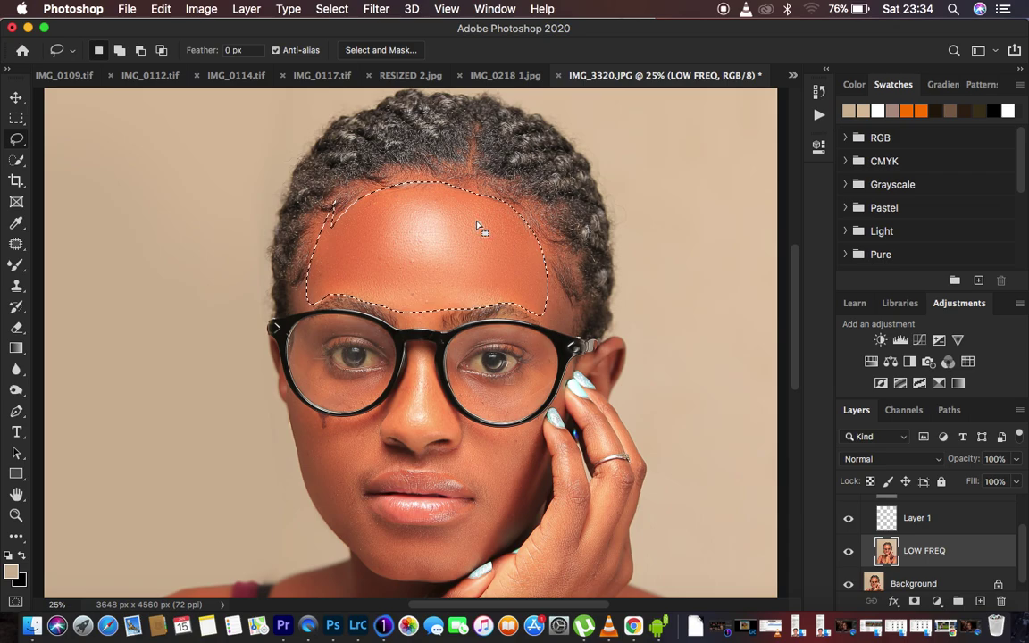
key("m")
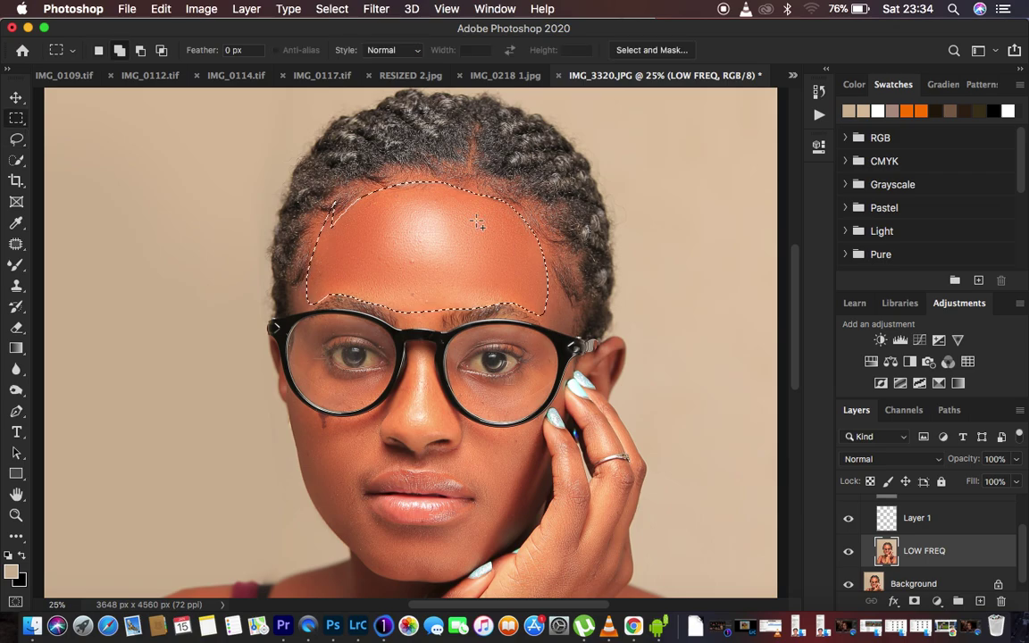
left_click(16, 138)
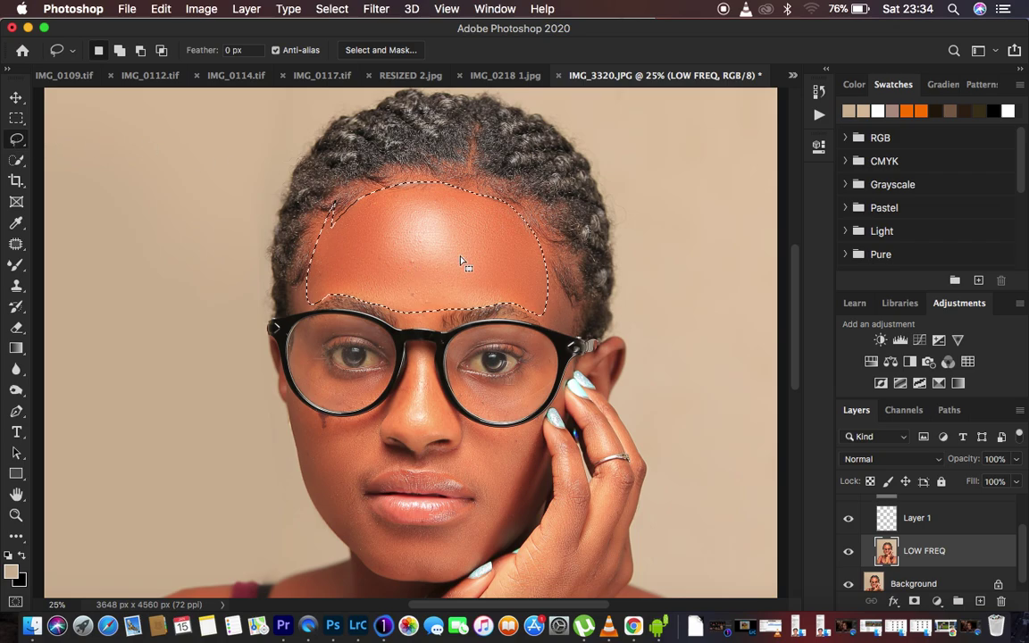
Apply a 40.2 px Gaussian Blur to the selected forehead, then deselect
left_click(373, 11)
mouse_move(471, 203)
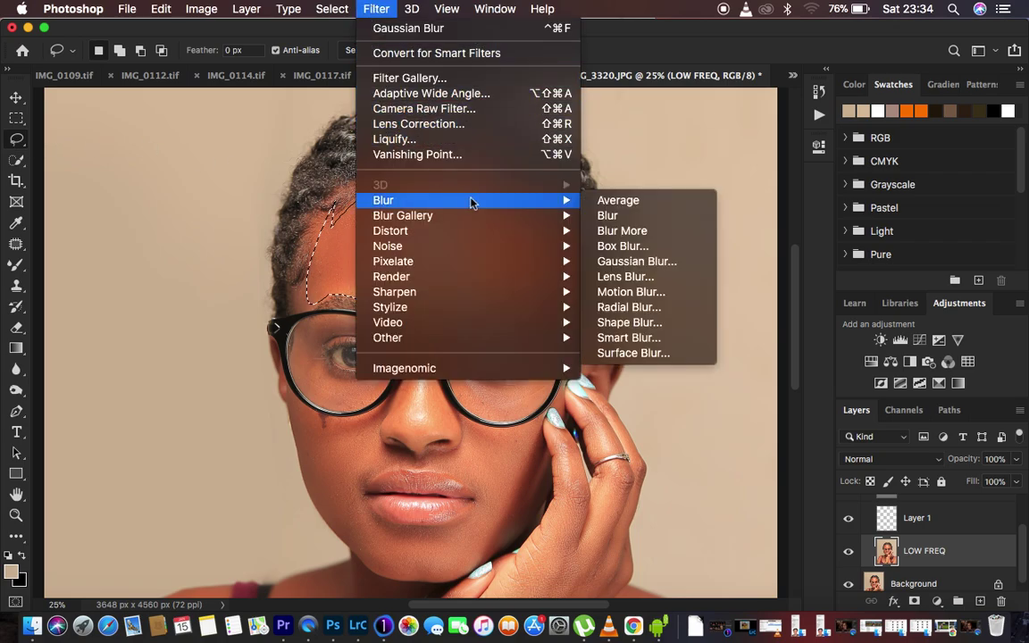
left_click(643, 261)
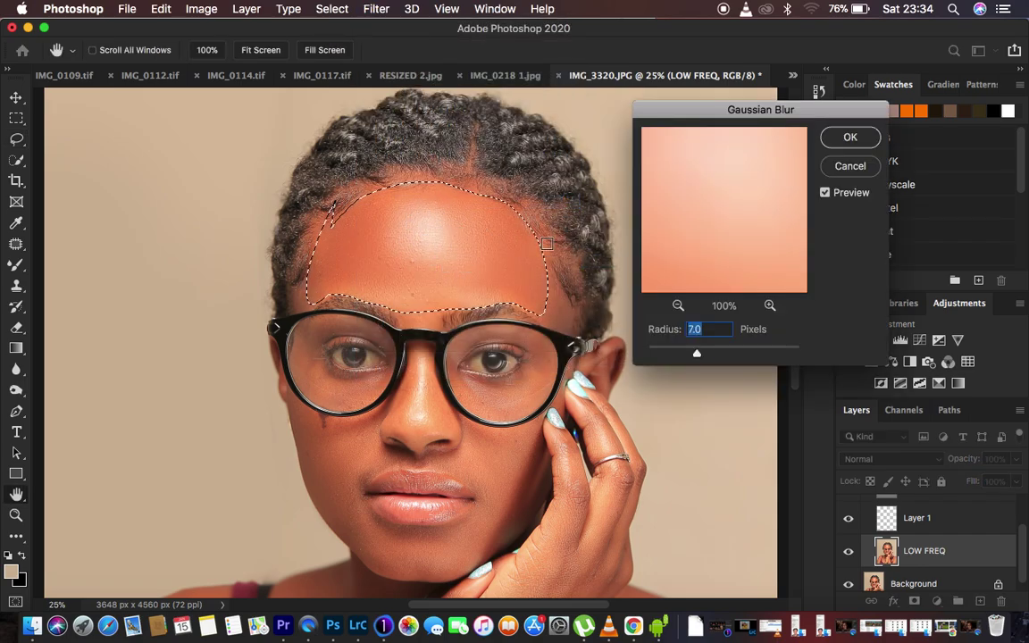
left_click_drag(697, 354, 727, 356)
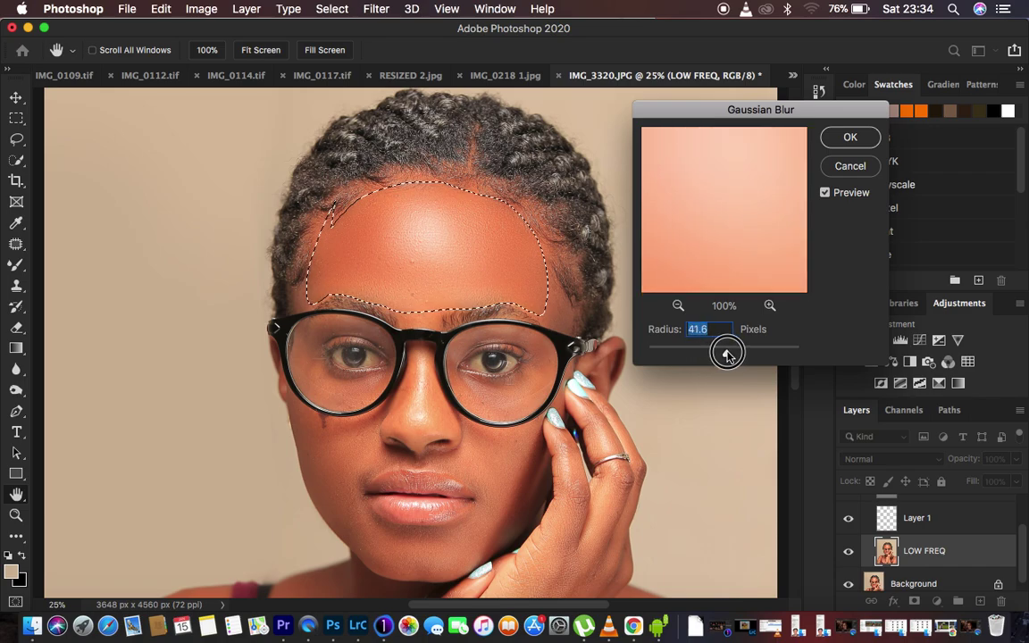
left_click_drag(726, 354, 725, 353)
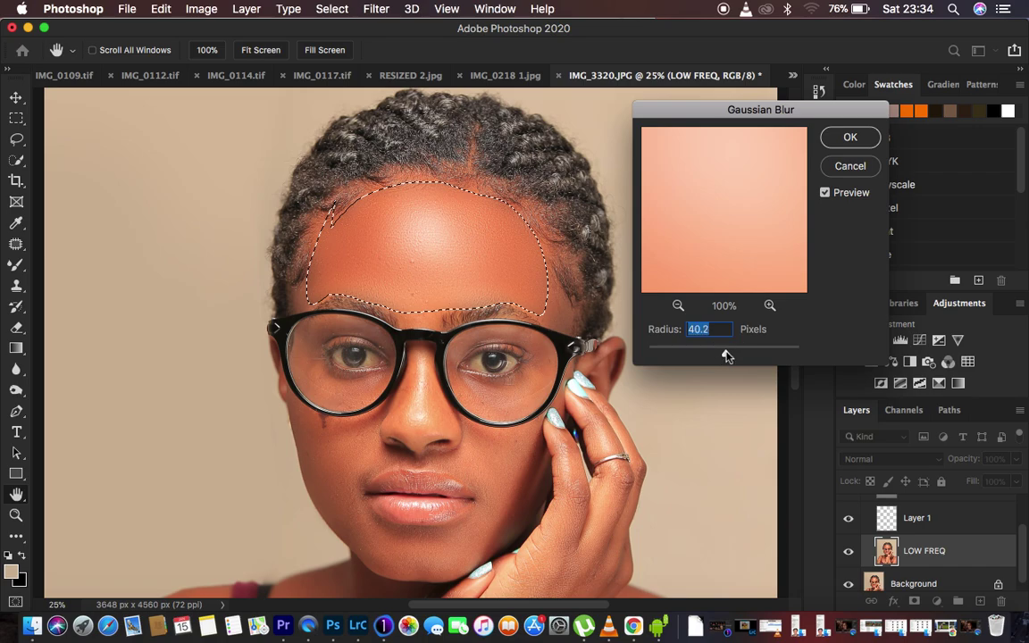
left_click(847, 137)
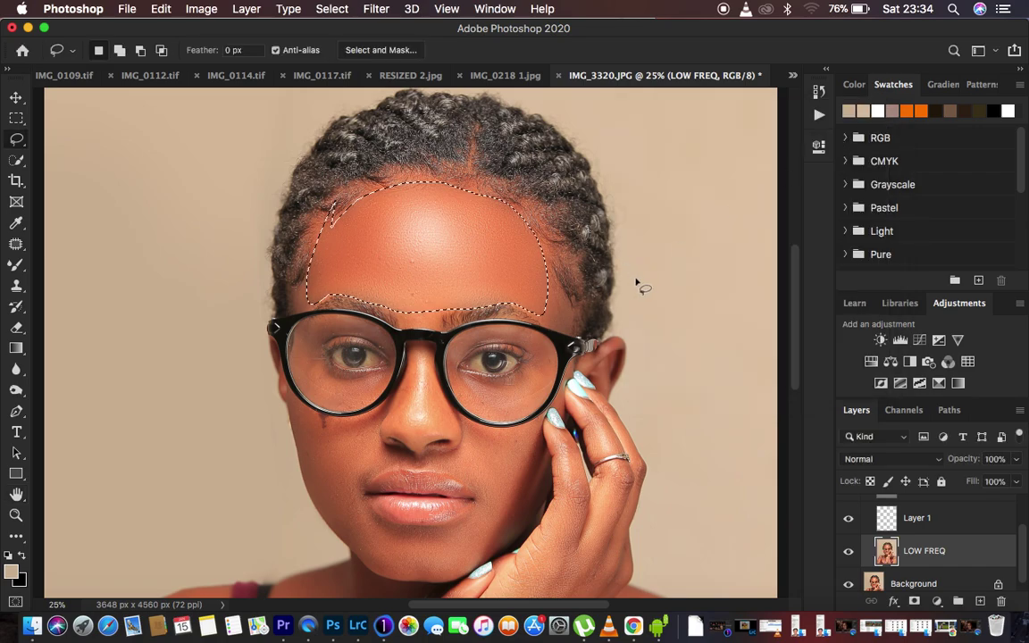
key("super+d")
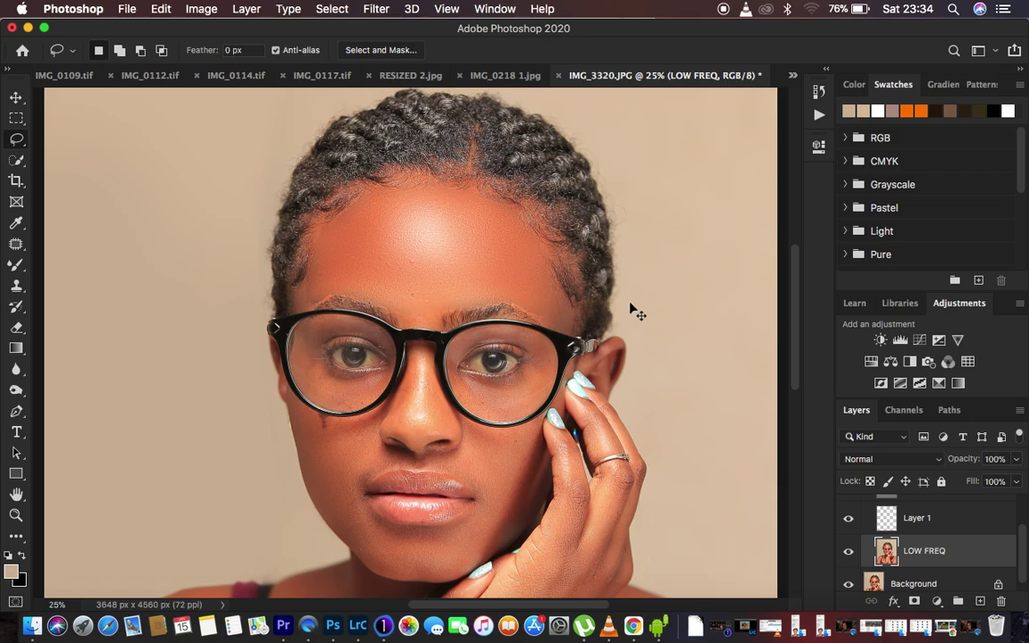
Zoom in on the eyes, restore then drop the forehead selection, and select the 0 px Feather field
key("super+equal")
key("super+equal")
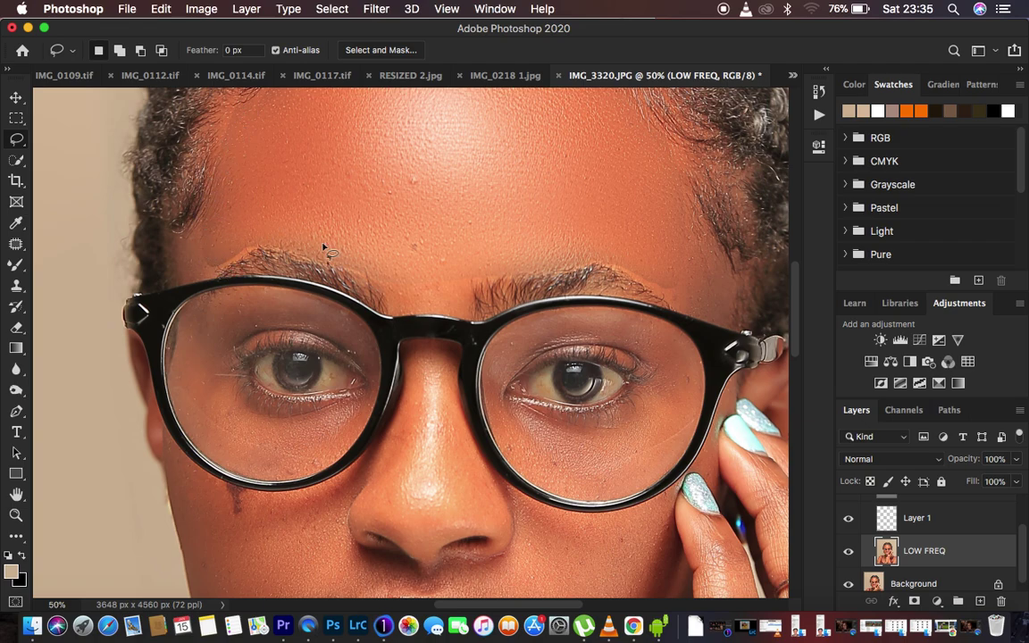
key("super+z")
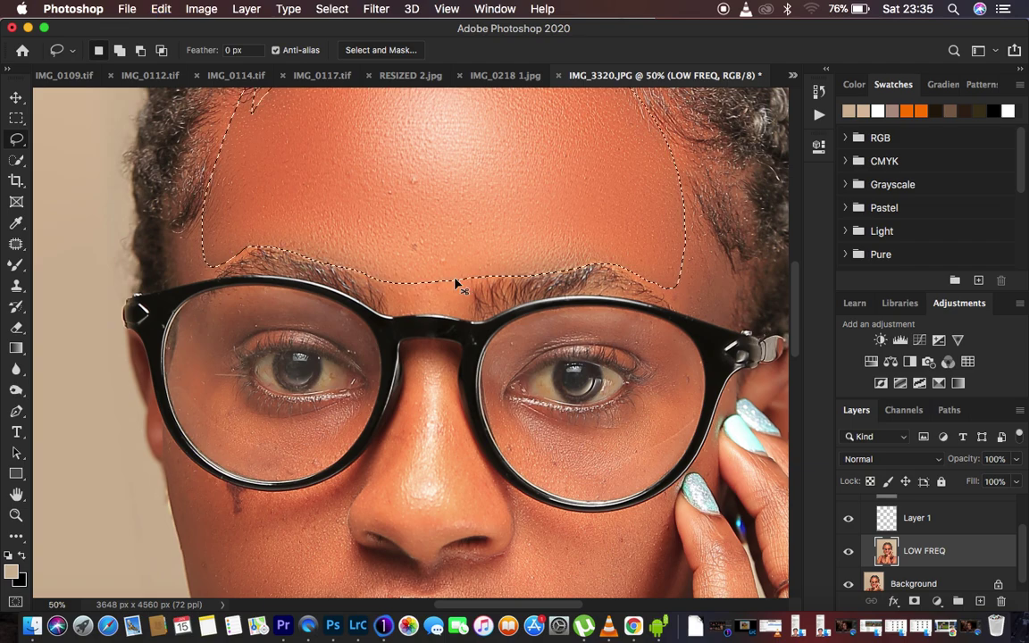
key("super+d")
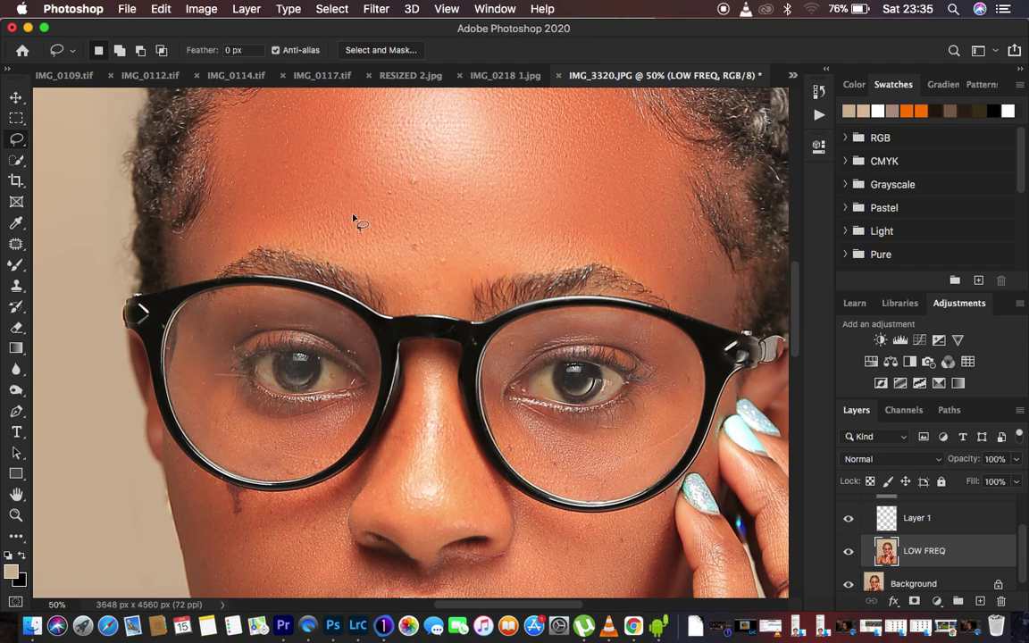
left_click(253, 50)
Set the lasso feather to 22 px and outline the forehead along the hairline
type("22")
key("Return")
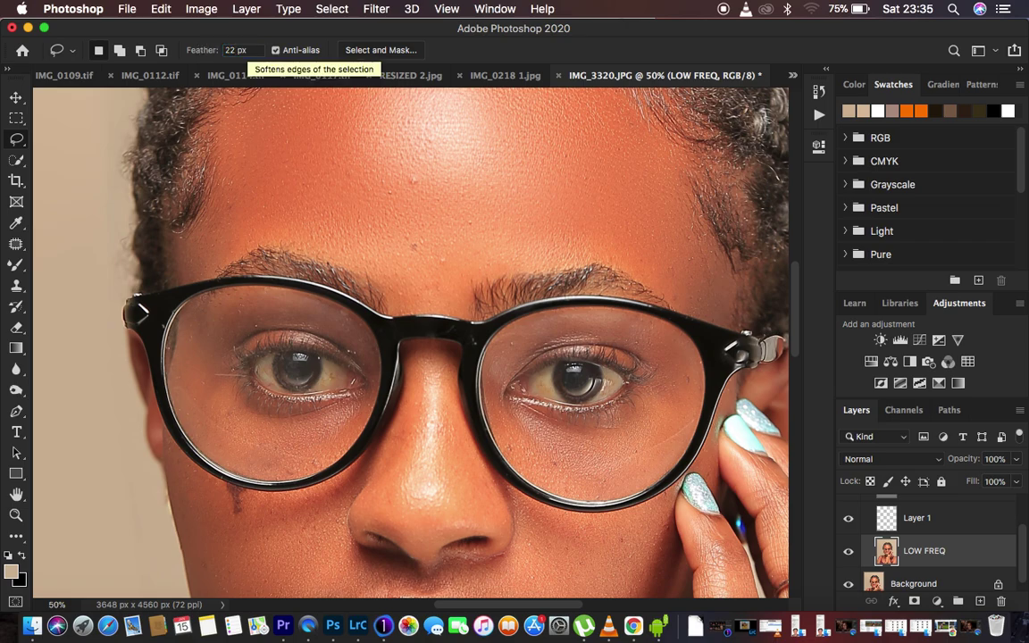
scroll(454, 196, "up", 5)
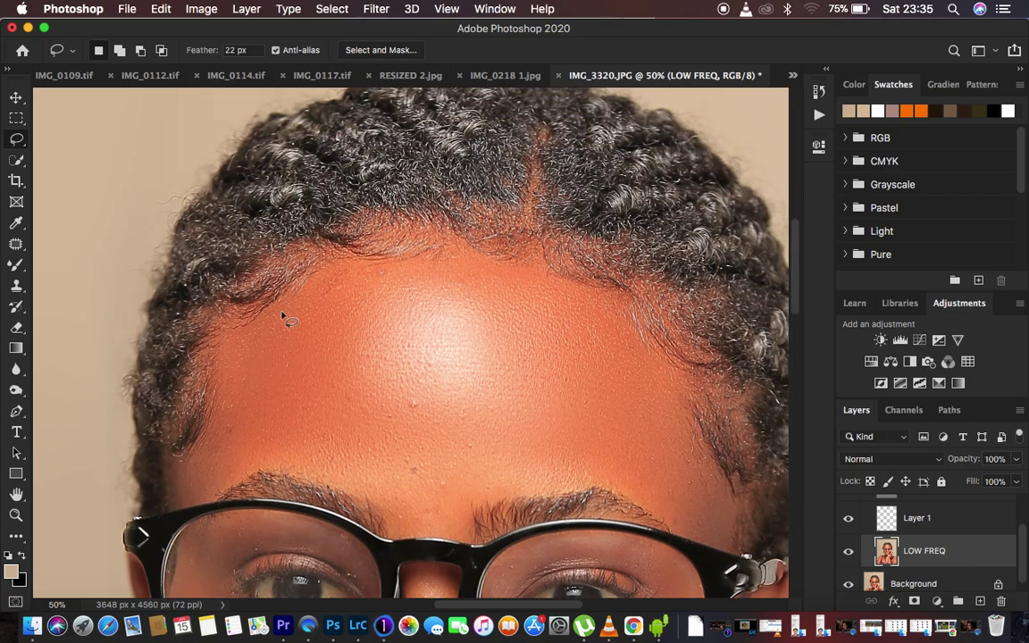
mouse_move(320, 278)
left_mouse_down()
mouse_move(496, 252)
mouse_move(614, 324)
mouse_move(695, 468)
mouse_move(699, 504)
mouse_move(596, 490)
mouse_move(416, 512)
mouse_move(392, 493)
mouse_move(310, 473)
mouse_move(212, 488)
mouse_move(229, 361)
left_mouse_up()
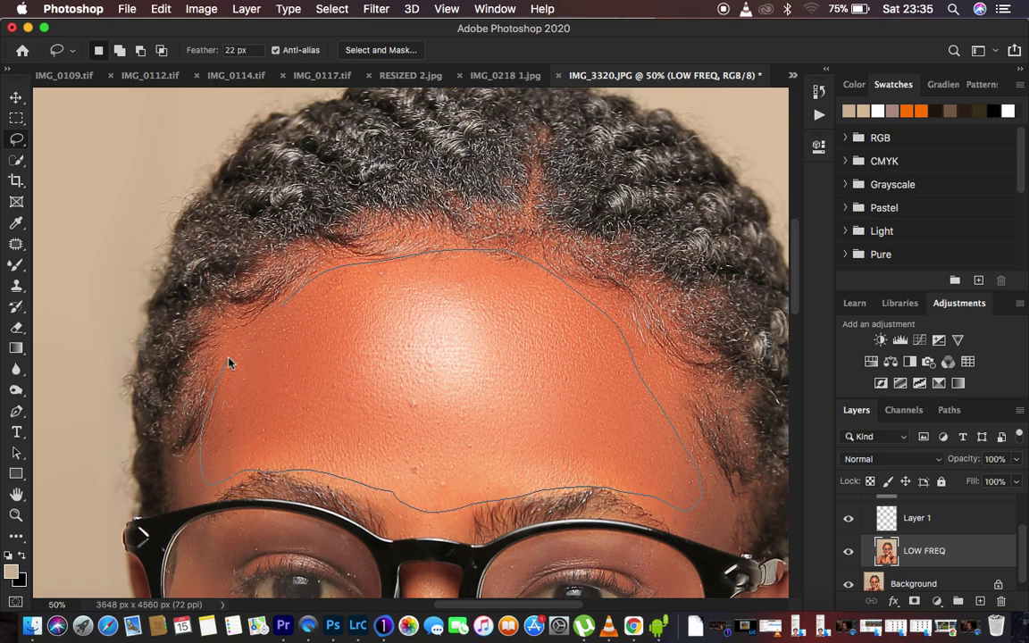
Re-apply Gaussian Blur to the feathered forehead on LOW FREQ, deselect, and inspect the result
right_click(358, 367)
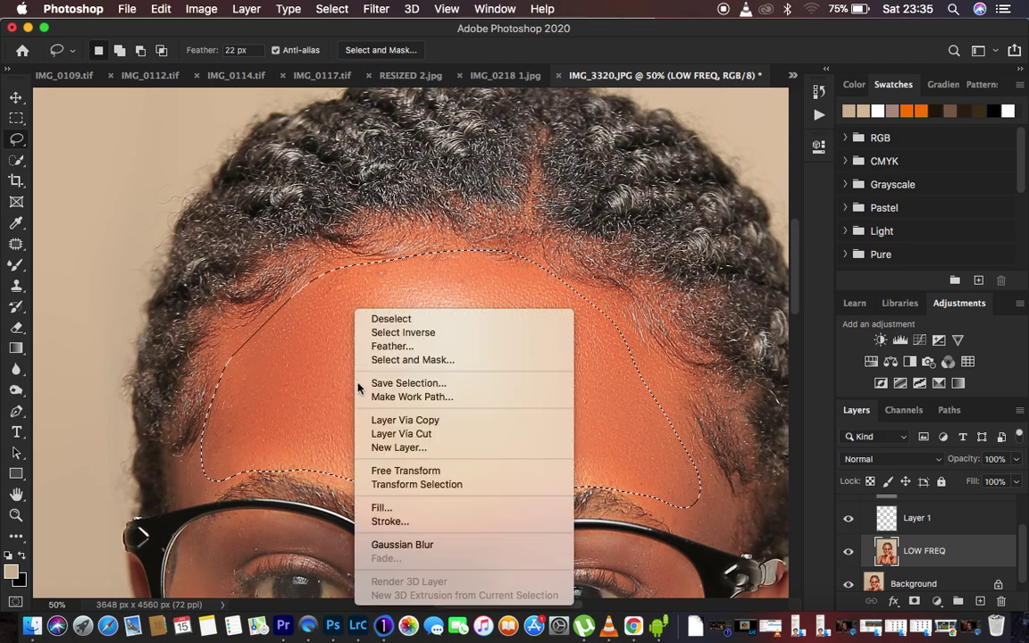
left_click(431, 547)
key("super+d")
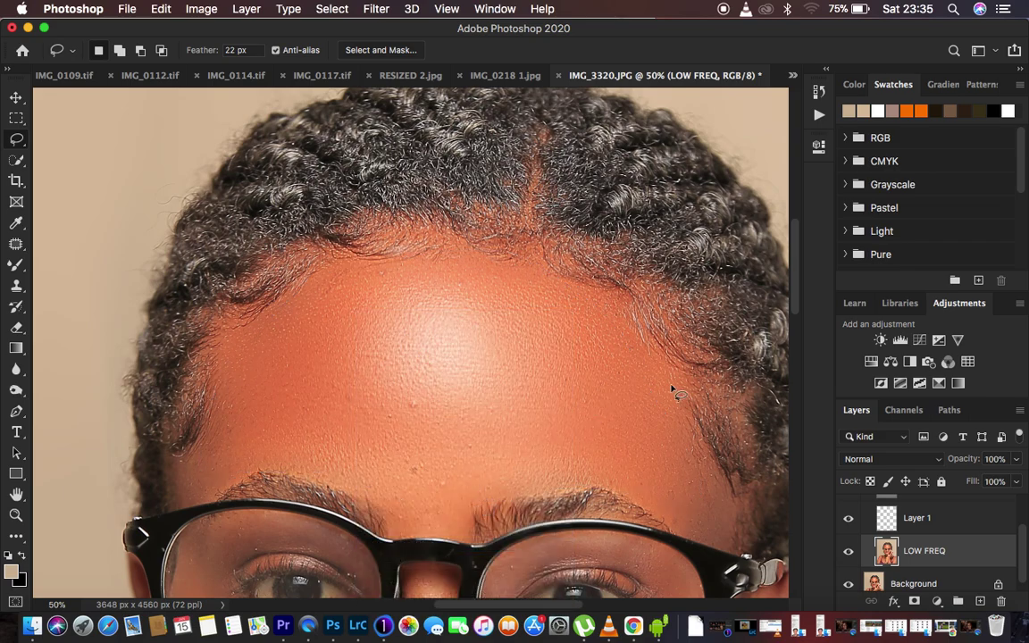
key("super+plus")
scroll(636, 393, "down", 5)
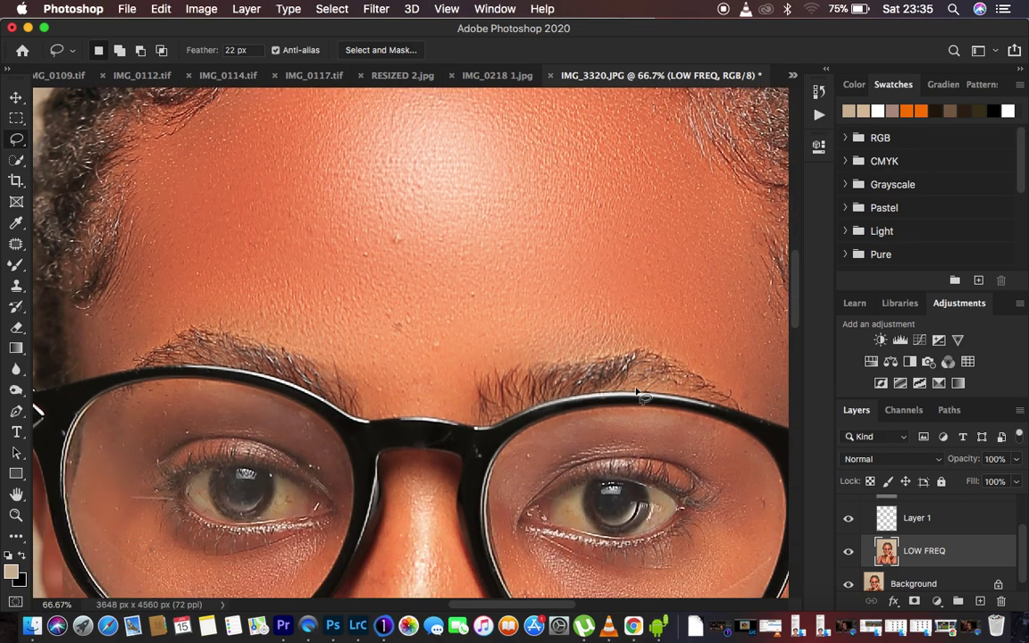
key("super+minus")
key("super+minus")
key("super+minus")
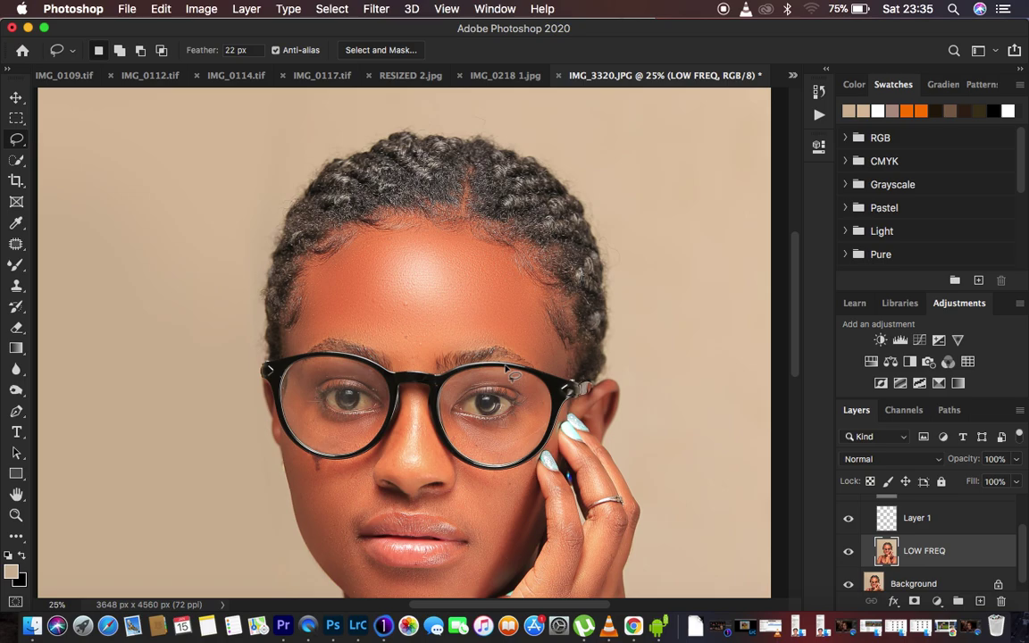
key("super+equal")
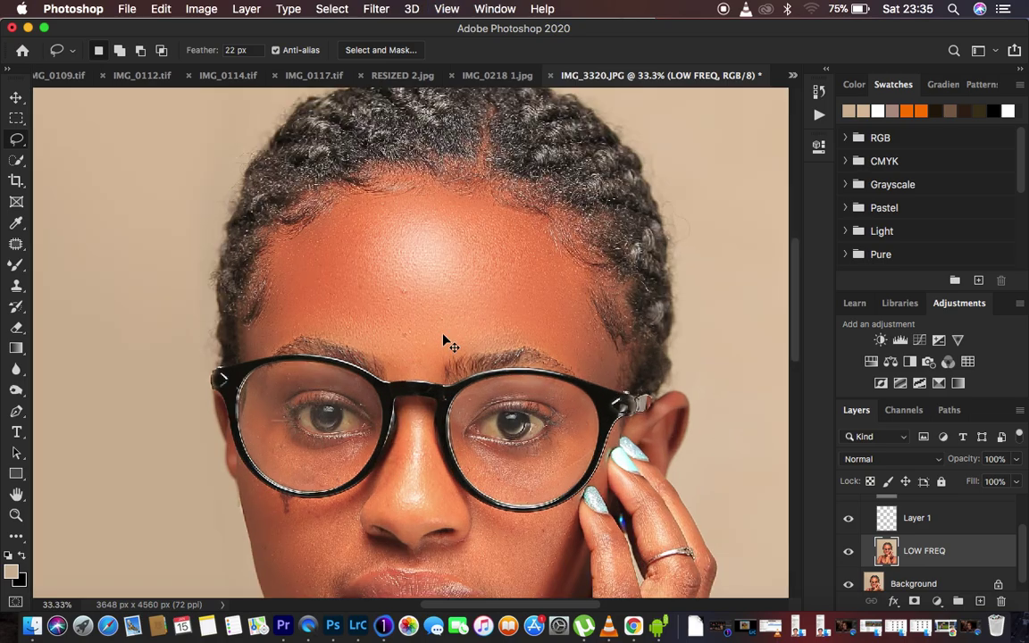
Outline the nose area and apply a 33.1 px Gaussian Blur to it on LOW FREQ
scroll(444, 340, "down", 5)
scroll(444, 340, "up", 2)
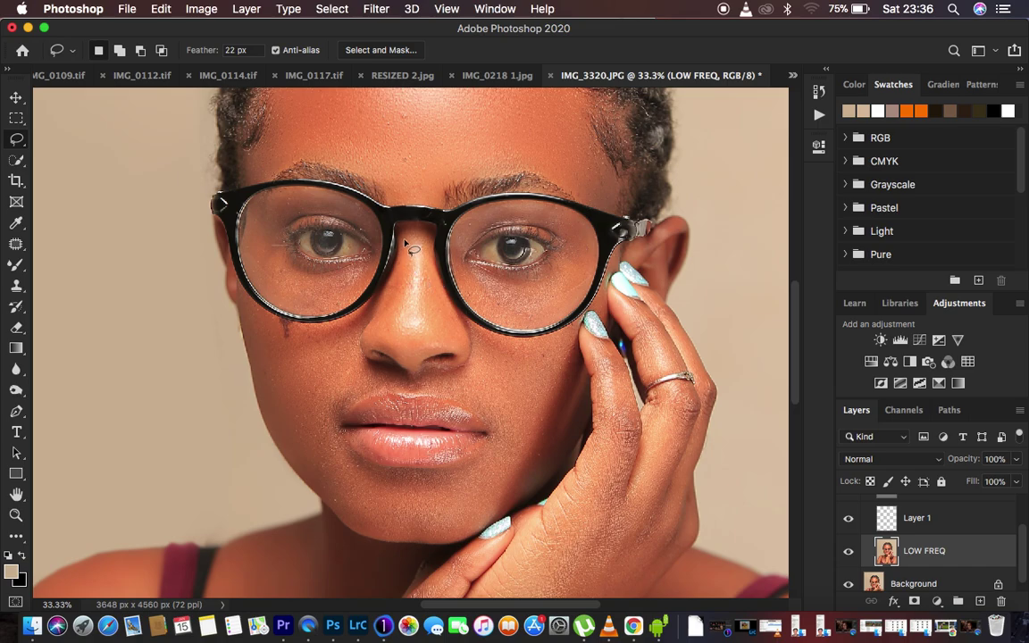
mouse_move(404, 231)
left_mouse_down()
mouse_move(384, 343)
mouse_move(402, 354)
mouse_move(448, 345)
mouse_move(452, 326)
mouse_move(413, 225)
mouse_move(406, 230)
left_mouse_up()
left_click(375, 9)
mouse_move(426, 205)
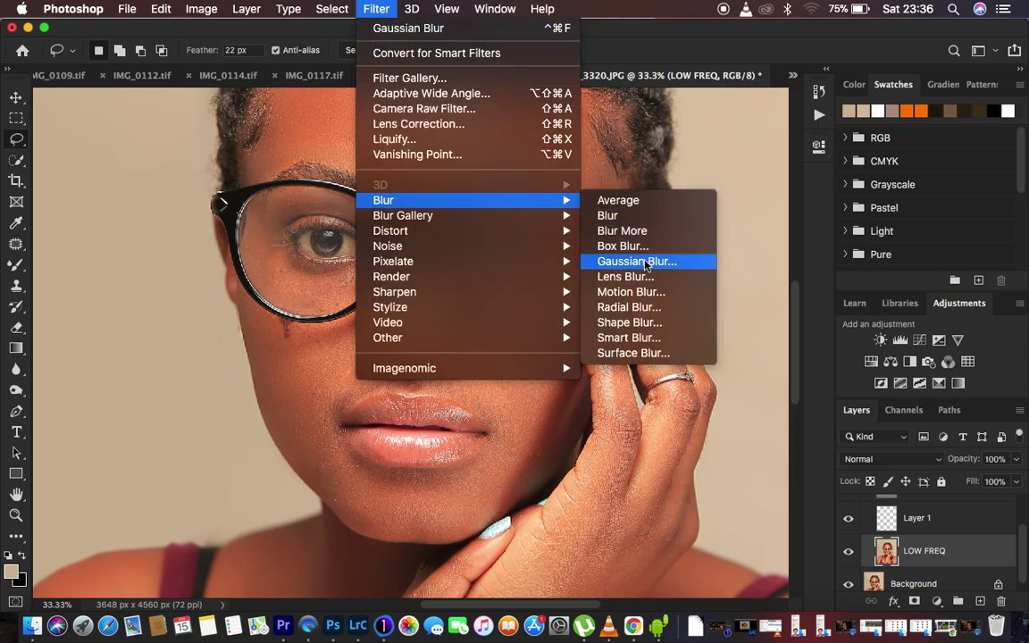
left_click(625, 261)
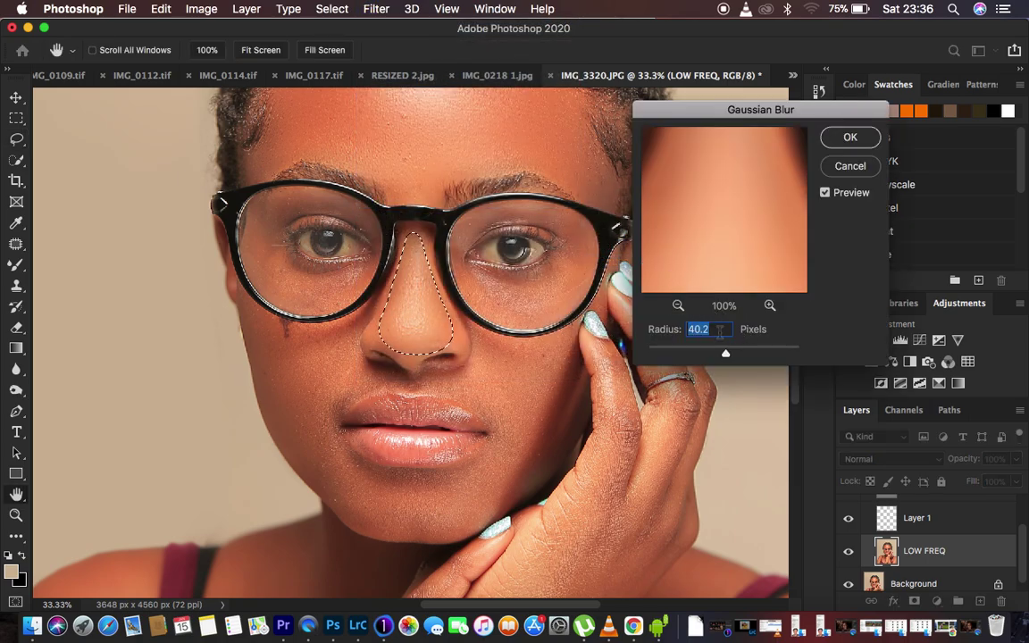
mouse_move(725, 353)
left_mouse_down()
mouse_move(650, 355)
mouse_move(721, 354)
left_mouse_up()
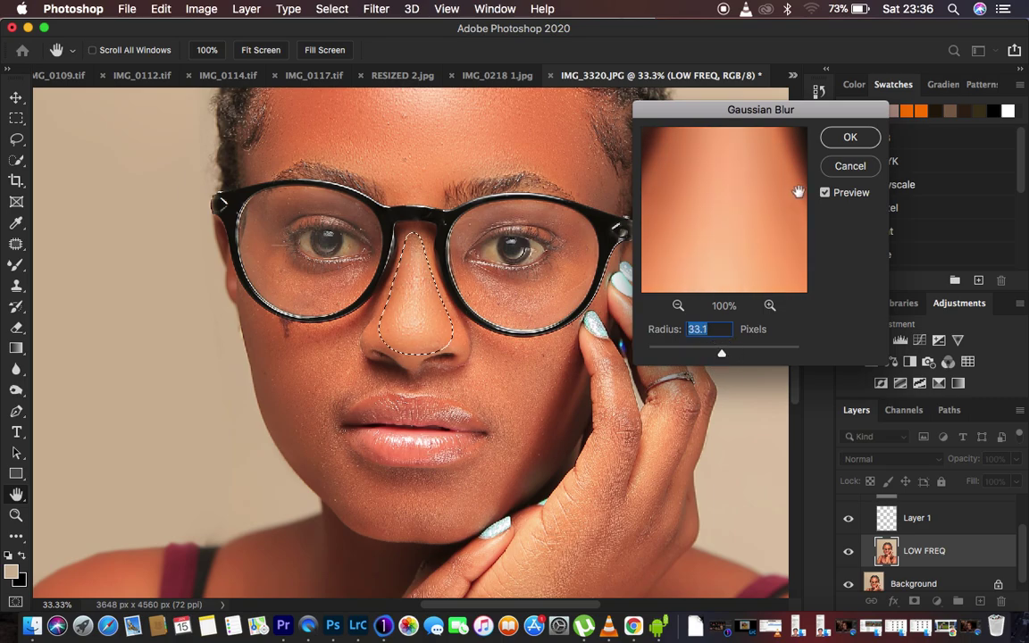
left_click(849, 136)
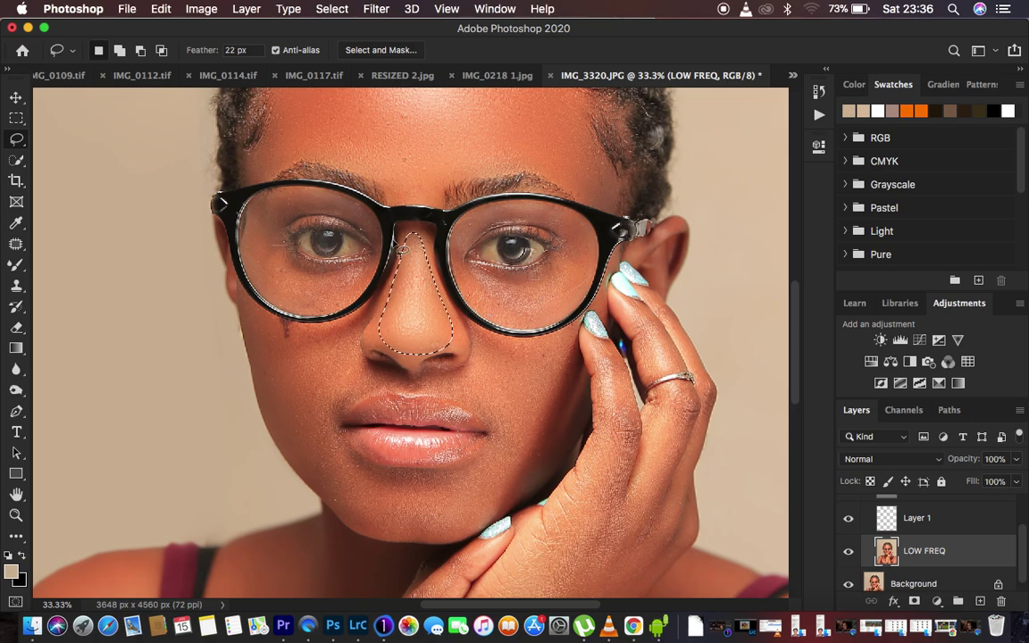
key("super+0")
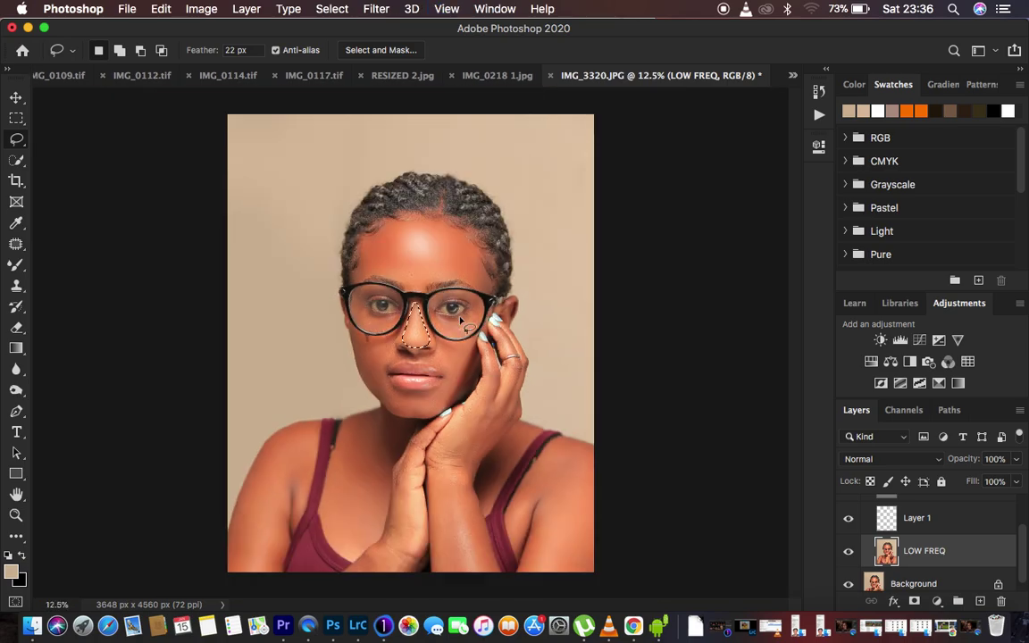
Clear the nose selection and zoom back to 33.3% on the face
key("super+d")
key("super+equal")
key("super+equal")
key("super+equal")
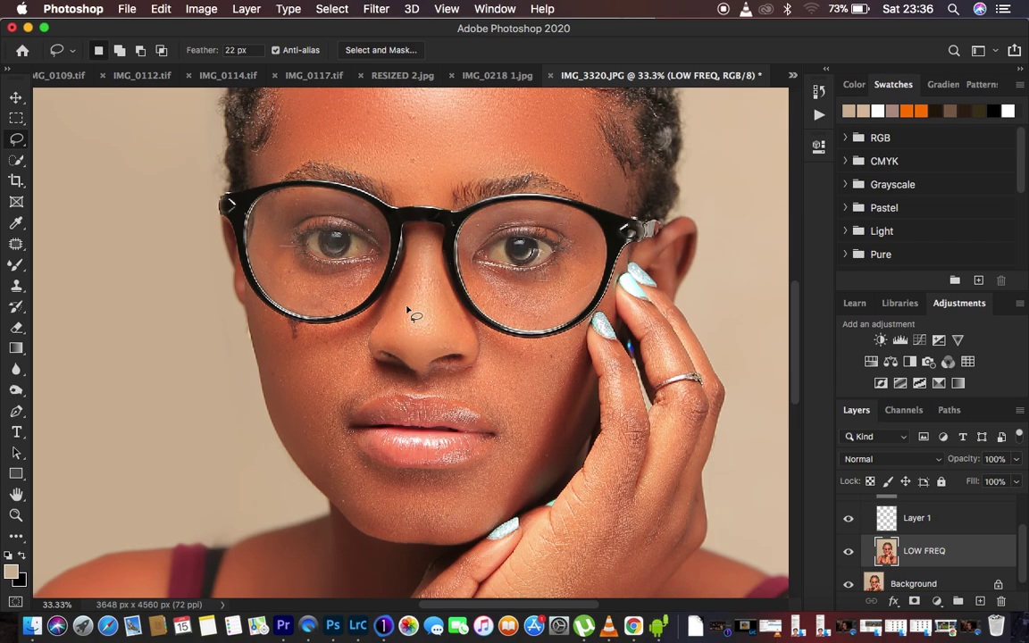
left_click_drag(451, 329, 453, 331)
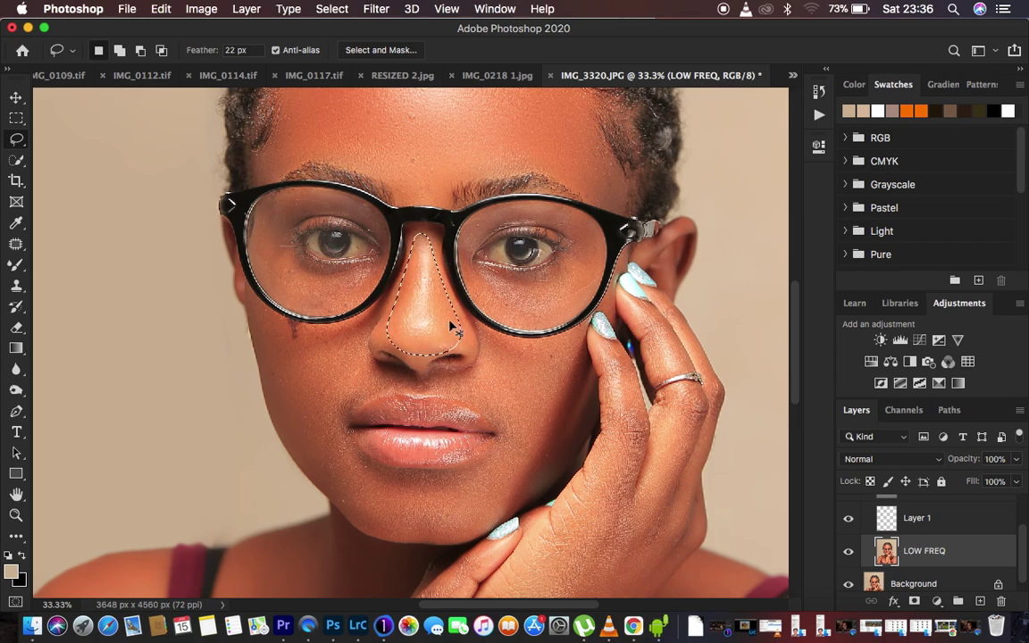
left_click(516, 322)
Gaussian-blur the left and right sides of the nose, then outline the nose bridge
mouse_move(415, 223)
left_mouse_down()
mouse_move(411, 310)
mouse_move(392, 340)
mouse_move(375, 342)
mouse_move(402, 241)
left_mouse_up()
right_click(406, 307)
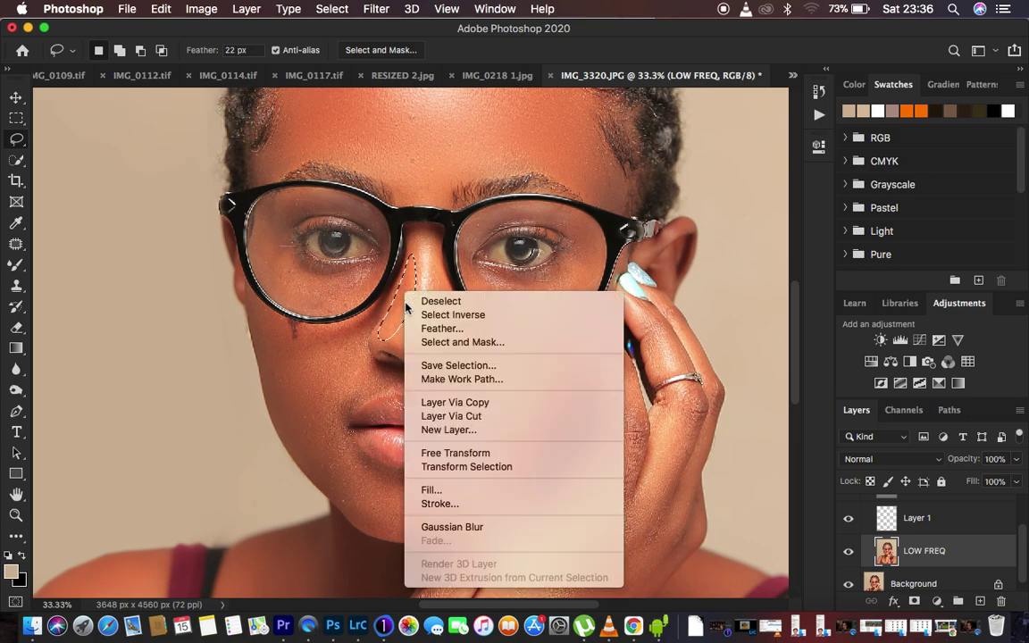
left_click(438, 526)
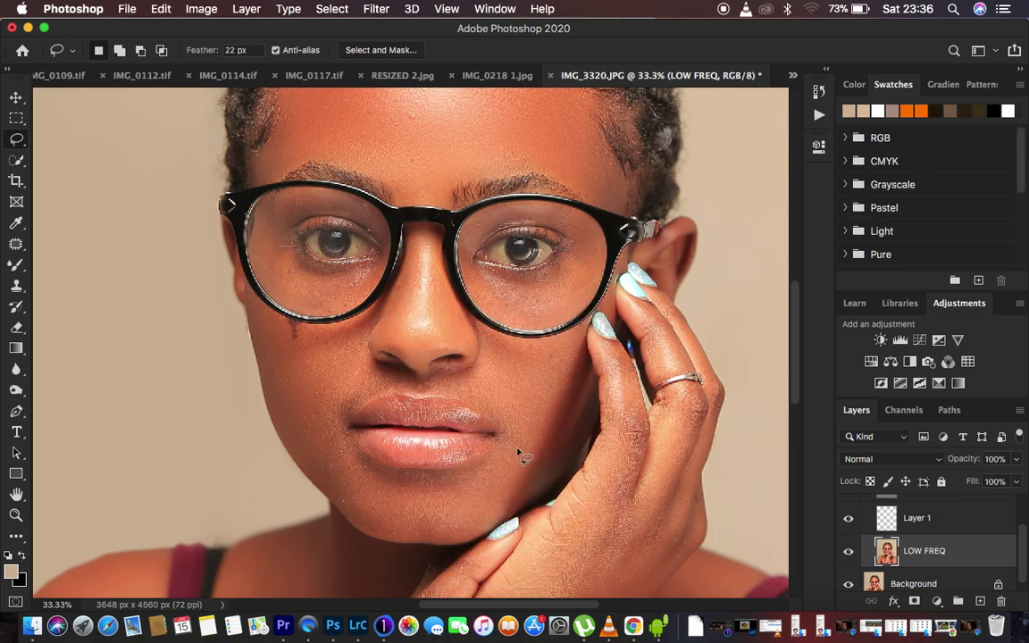
mouse_move(432, 253)
left_mouse_down()
mouse_move(428, 294)
mouse_move(450, 336)
mouse_move(468, 337)
mouse_move(432, 256)
left_mouse_up()
right_click(444, 297)
left_click(505, 523)
key("super+d")
mouse_move(416, 256)
left_mouse_down()
mouse_move(414, 338)
mouse_move(440, 311)
mouse_move(421, 247)
left_mouse_up()
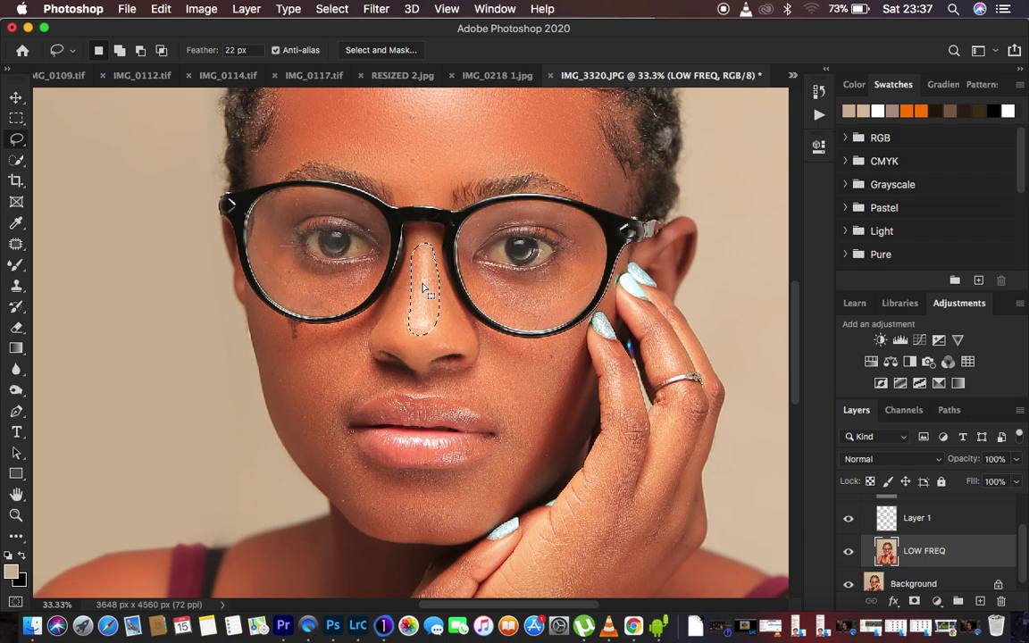
Blur the nose bridge, fade that Gaussian Blur to 7% opacity, and deselect
right_click(423, 284)
left_click(487, 516)
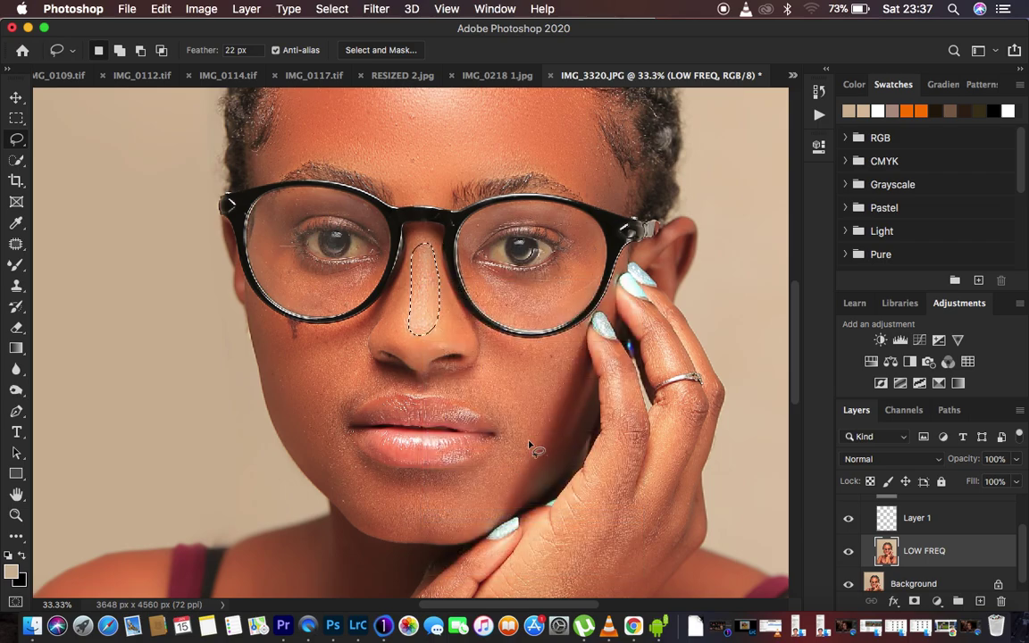
right_click(425, 303)
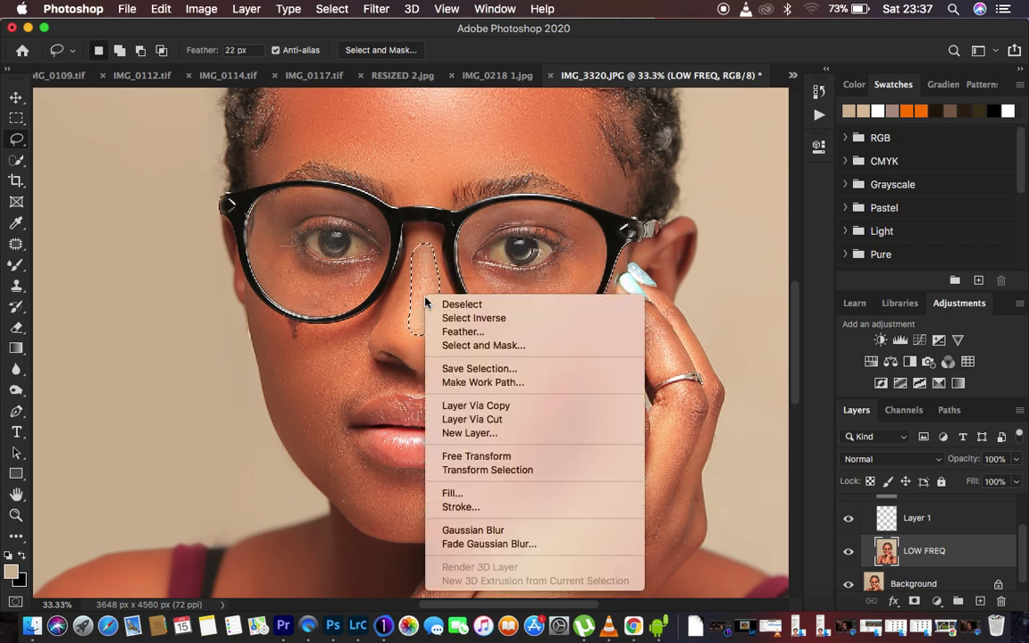
left_click(507, 542)
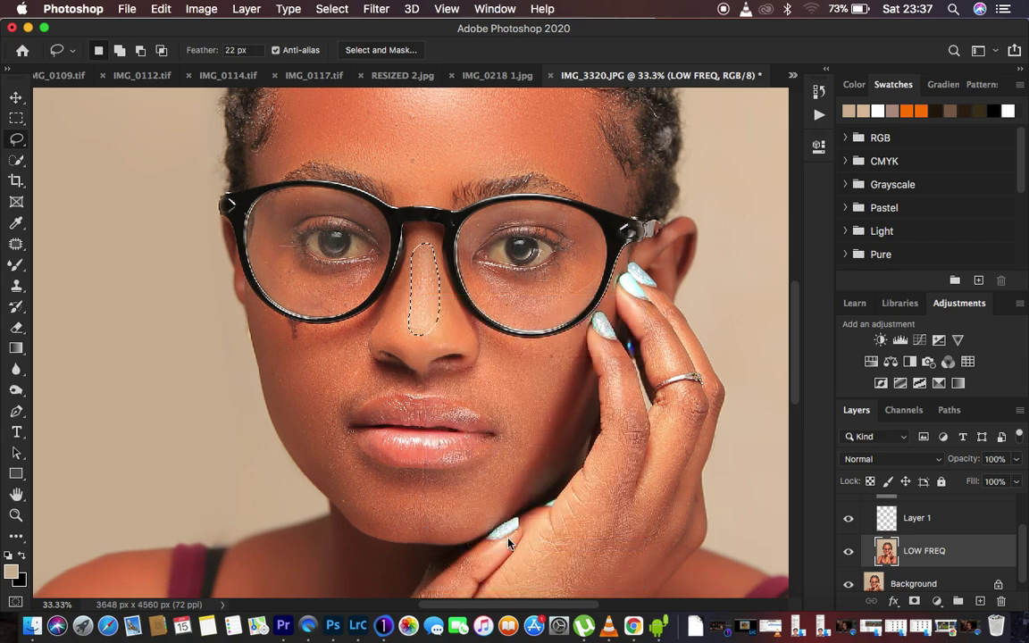
left_click_drag(581, 189, 479, 195)
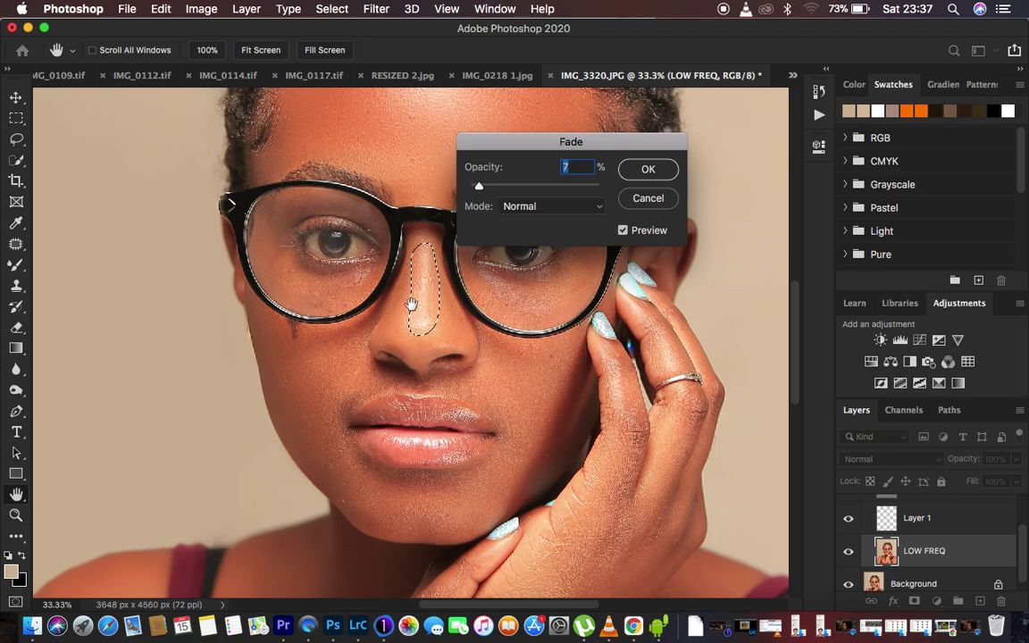
left_click(648, 169)
key("ctrl+d")
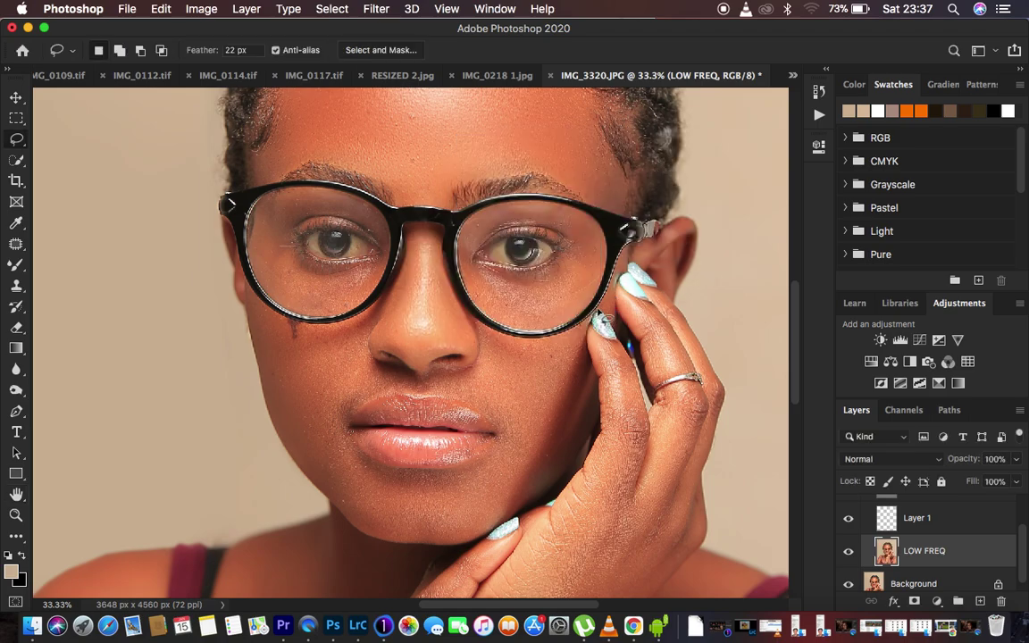
At 25% zoom, select the FREQ SEP 8 BIT group and stamp visible layers into Layer 2
key("super+0")
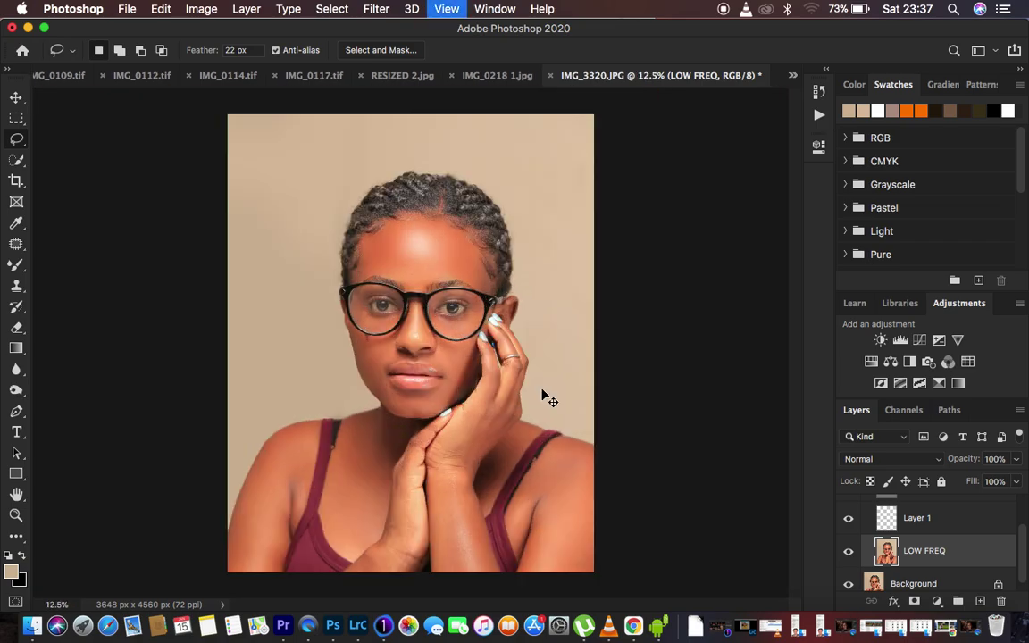
key("super+plus")
key("super+plus")
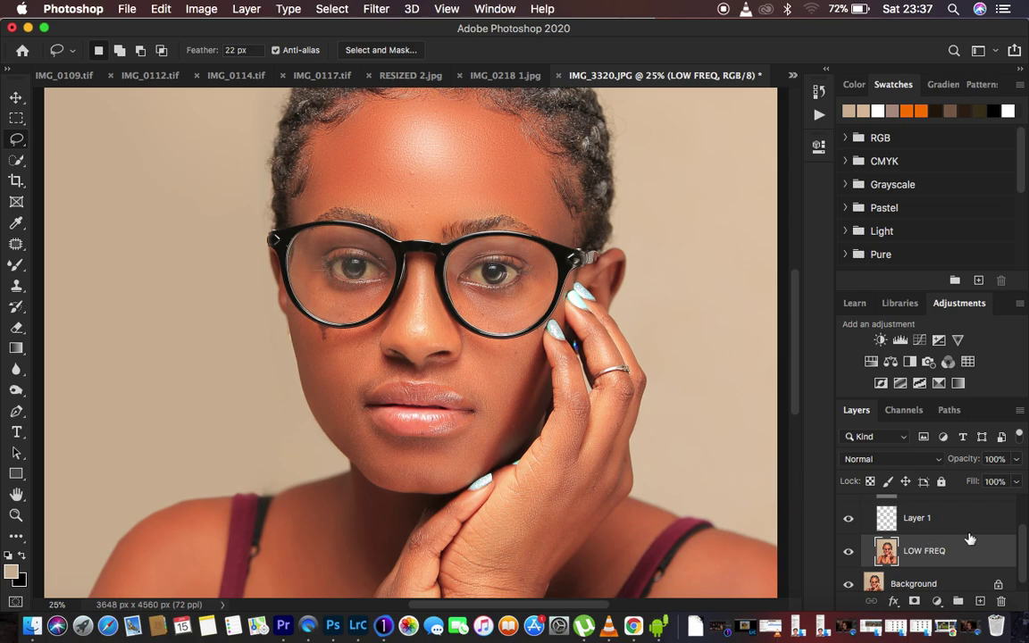
scroll(970, 539, "up", 2)
left_click(866, 505)
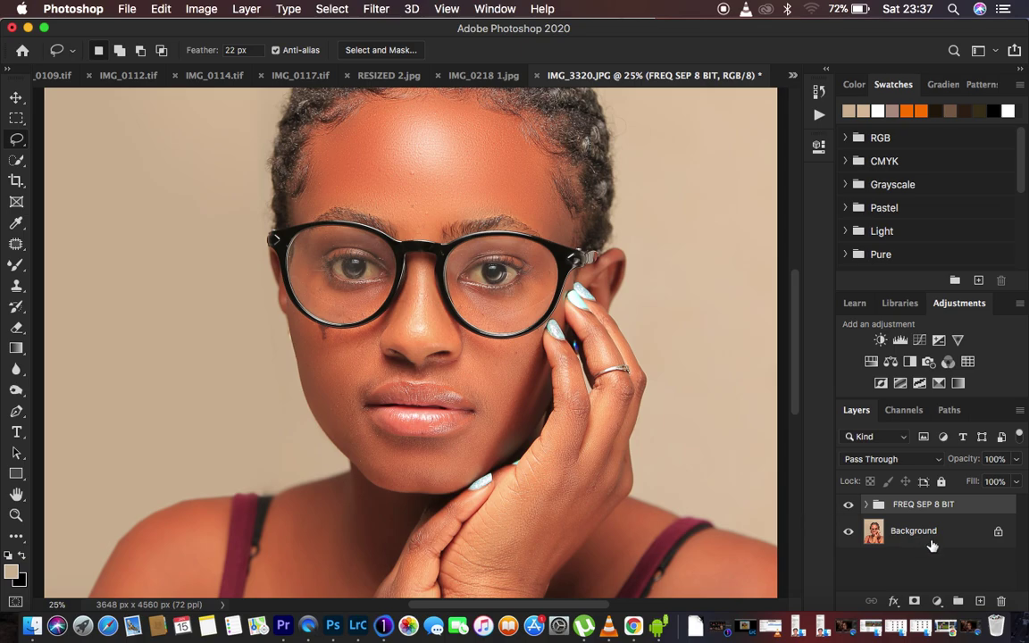
key("super+alt+shift+e")
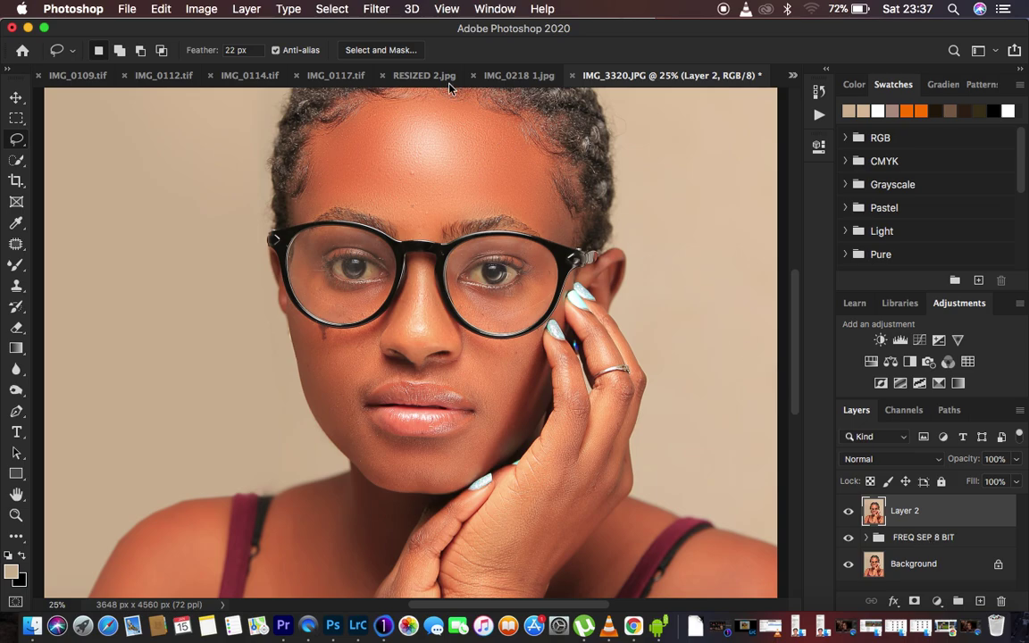
Open the Camera Raw Filter on Layer 2 and magnify the preview on the eye
left_click(375, 9)
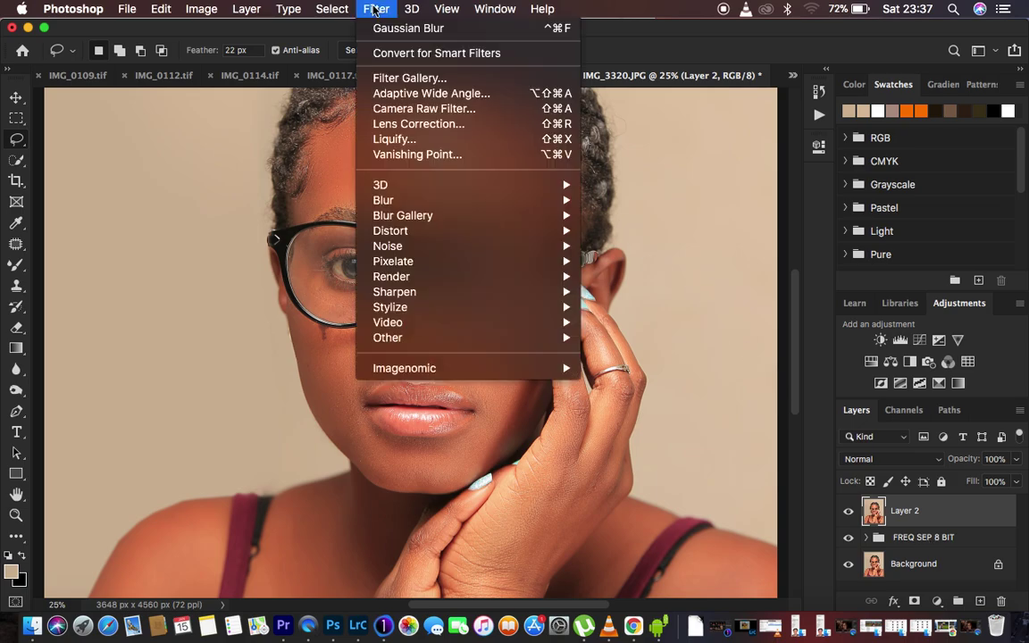
left_click(414, 113)
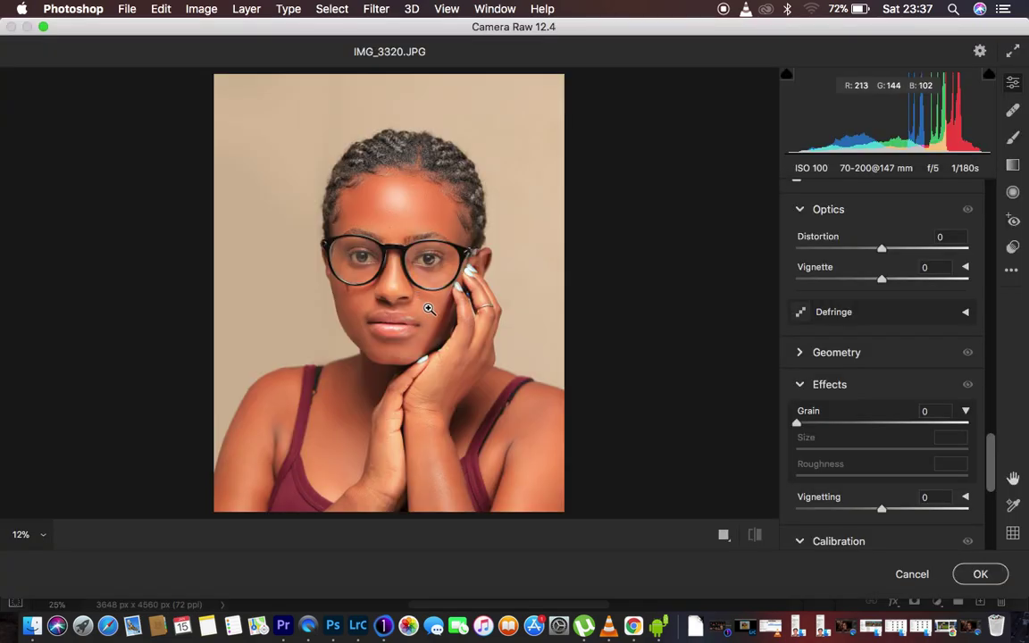
left_click(431, 259)
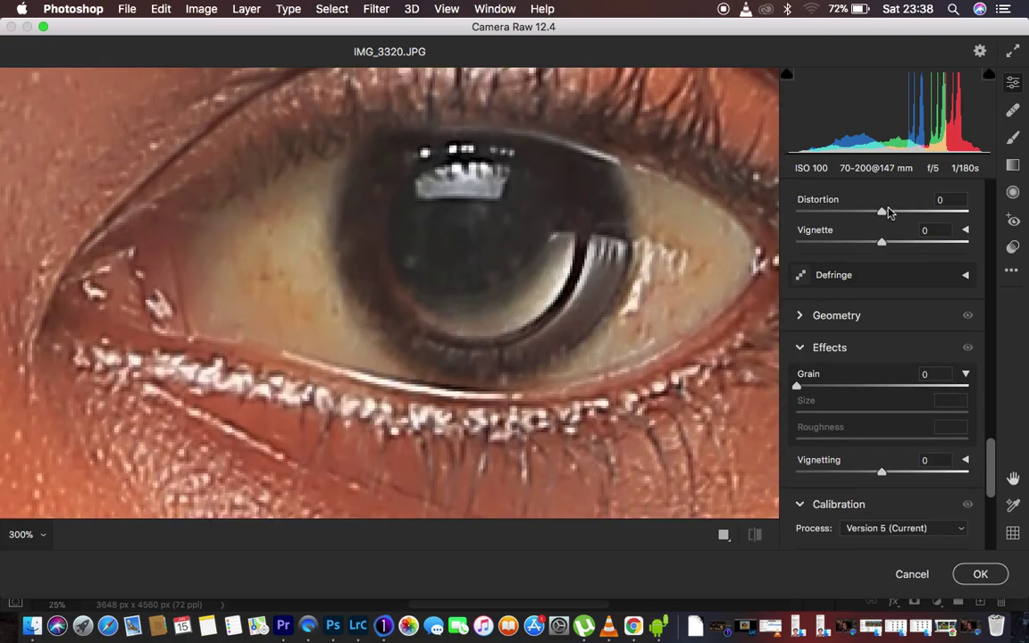
Pick the Adjustment Brush and set Temperature −71 and Tint +49
left_click(1014, 141)
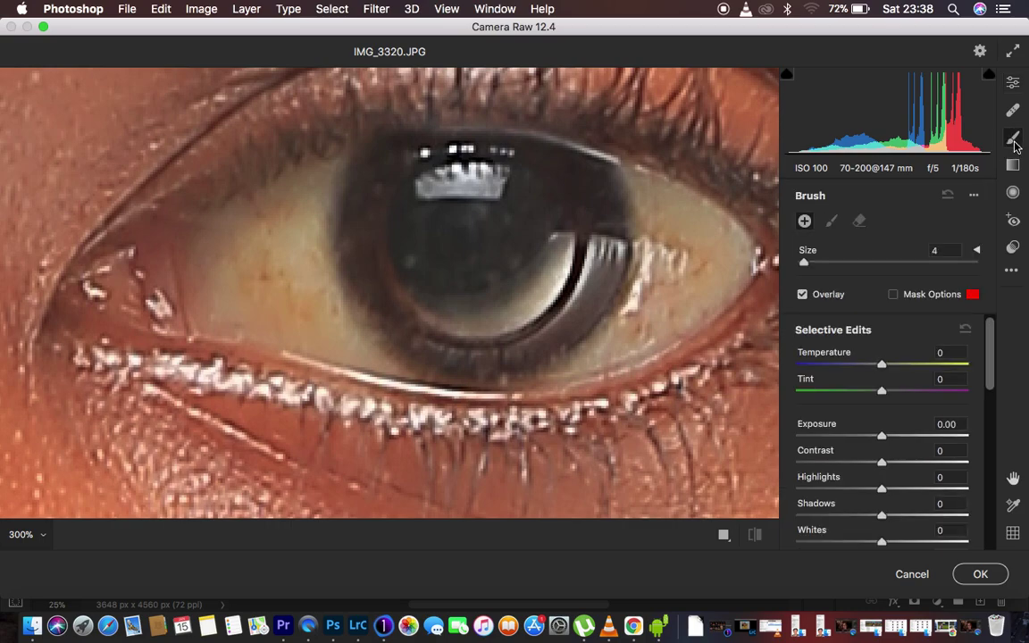
left_click_drag(880, 365, 845, 368)
left_click_drag(826, 368, 821, 366)
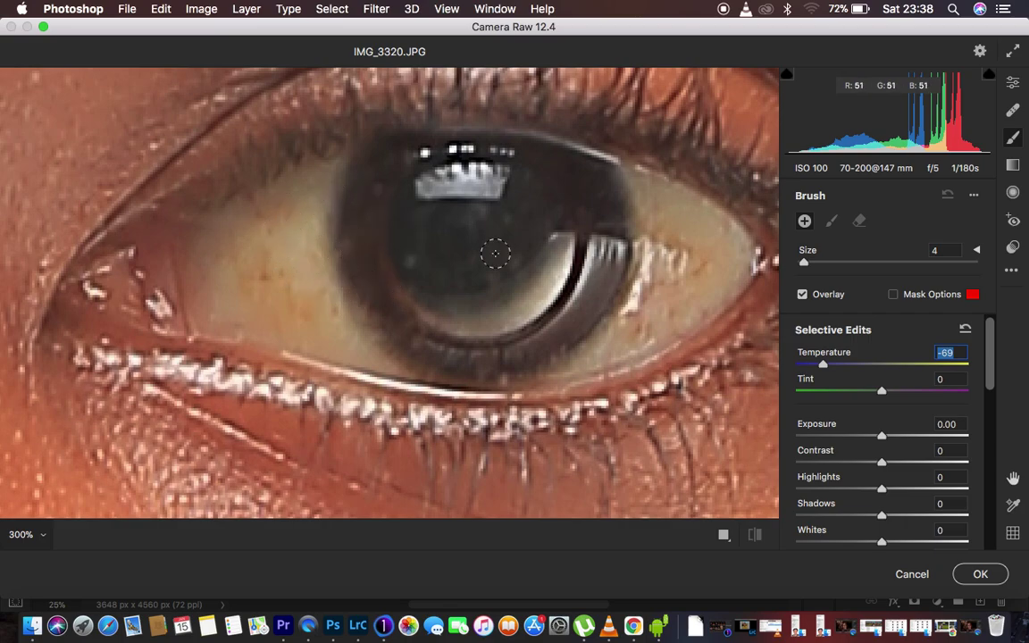
left_click(821, 364)
left_click_drag(824, 369, 820, 360)
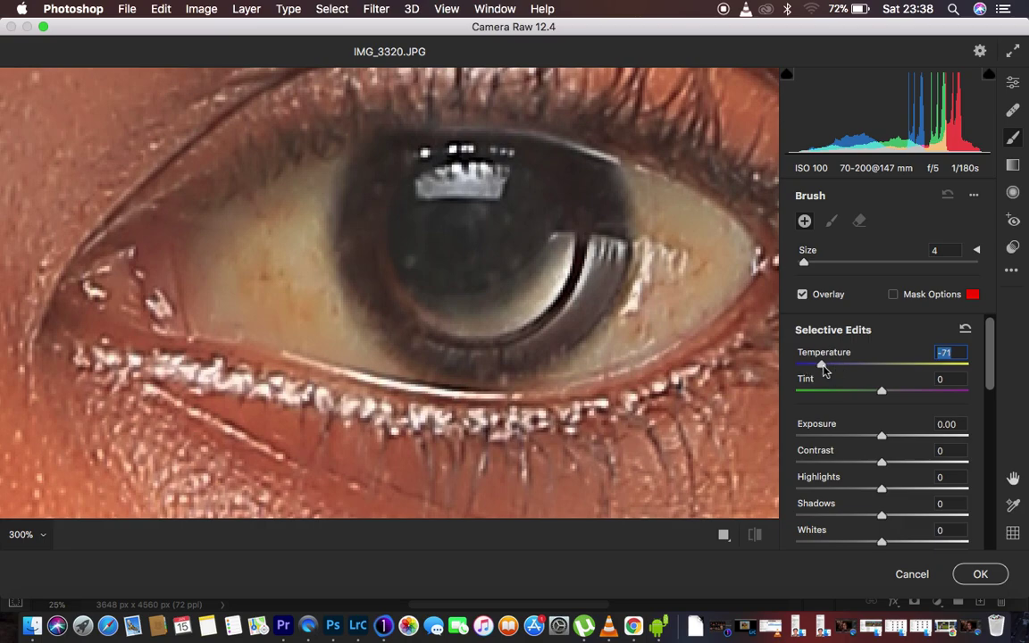
mouse_move(882, 391)
left_mouse_down()
mouse_move(933, 391)
mouse_move(890, 409)
left_mouse_up()
Raise Highlights and Whites slightly, set Saturation −60, brush size 9, and paint the eye white
scroll(929, 465, "down", 3)
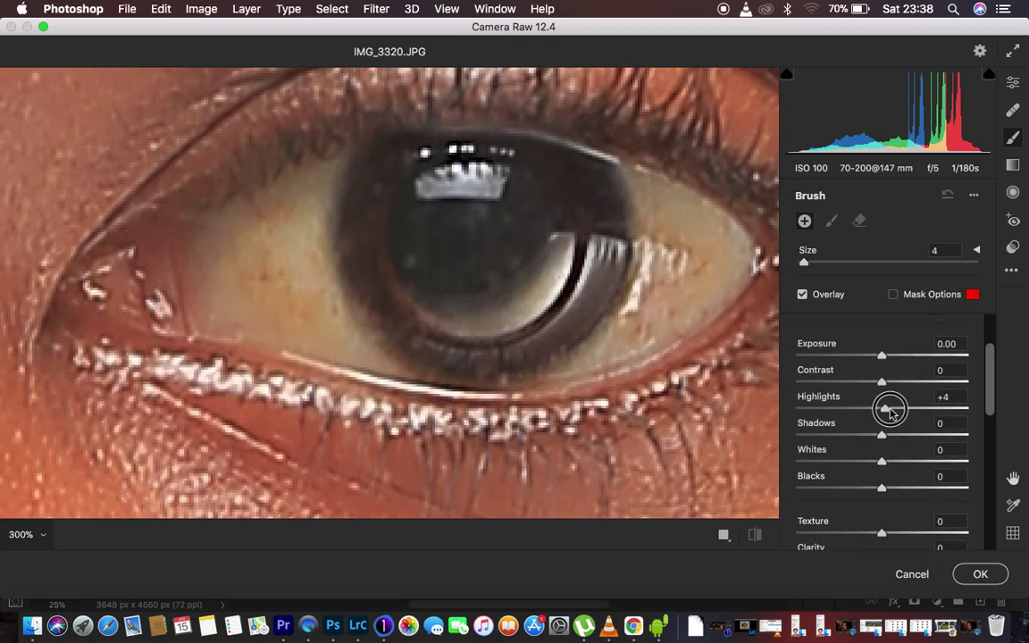
left_click_drag(884, 459, 896, 456)
left_click_drag(991, 383, 991, 451)
left_click_drag(881, 545, 828, 545)
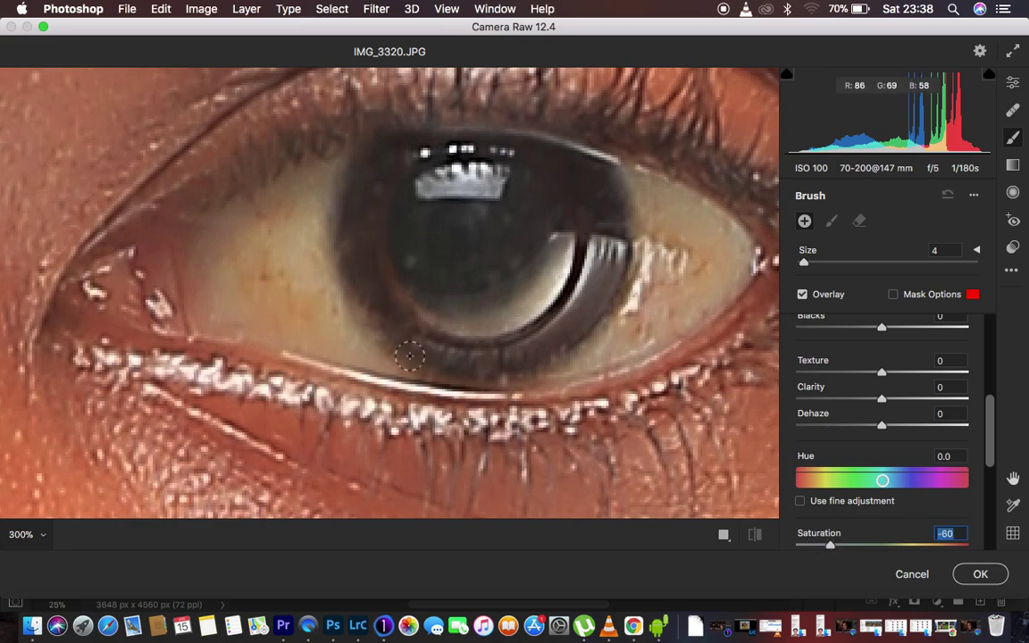
key("bracketright")
key("bracketright")
key("bracketright")
key("bracketright")
key("bracketright")
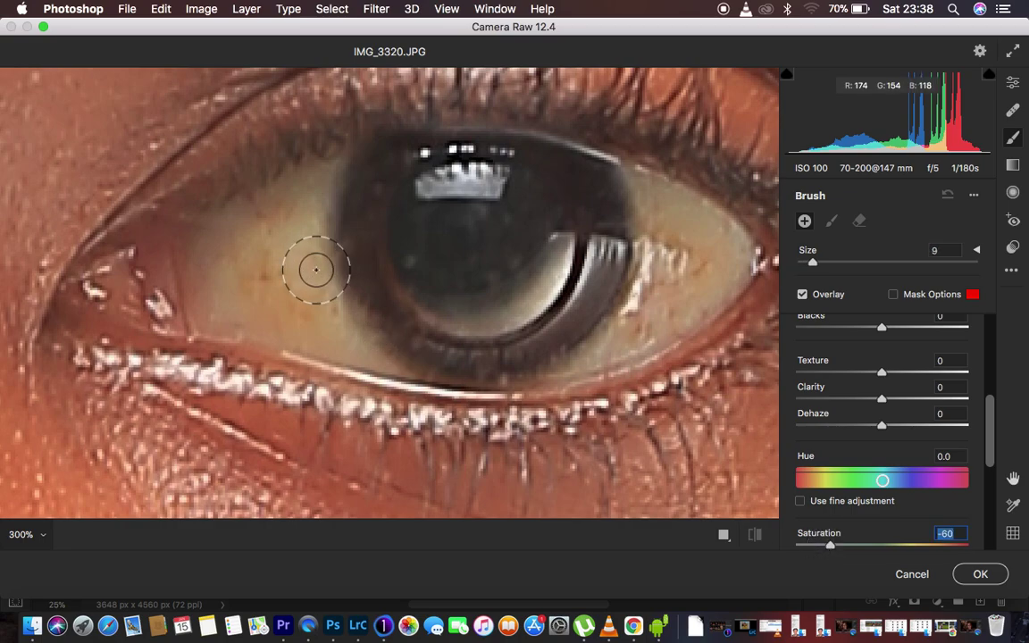
mouse_move(325, 197)
left_mouse_down()
mouse_move(296, 237)
mouse_move(297, 294)
mouse_move(248, 216)
mouse_move(358, 319)
mouse_move(223, 257)
mouse_move(379, 349)
mouse_move(581, 333)
mouse_move(648, 225)
mouse_move(661, 230)
mouse_move(650, 296)
mouse_move(707, 244)
mouse_move(601, 321)
mouse_move(650, 202)
left_mouse_up()
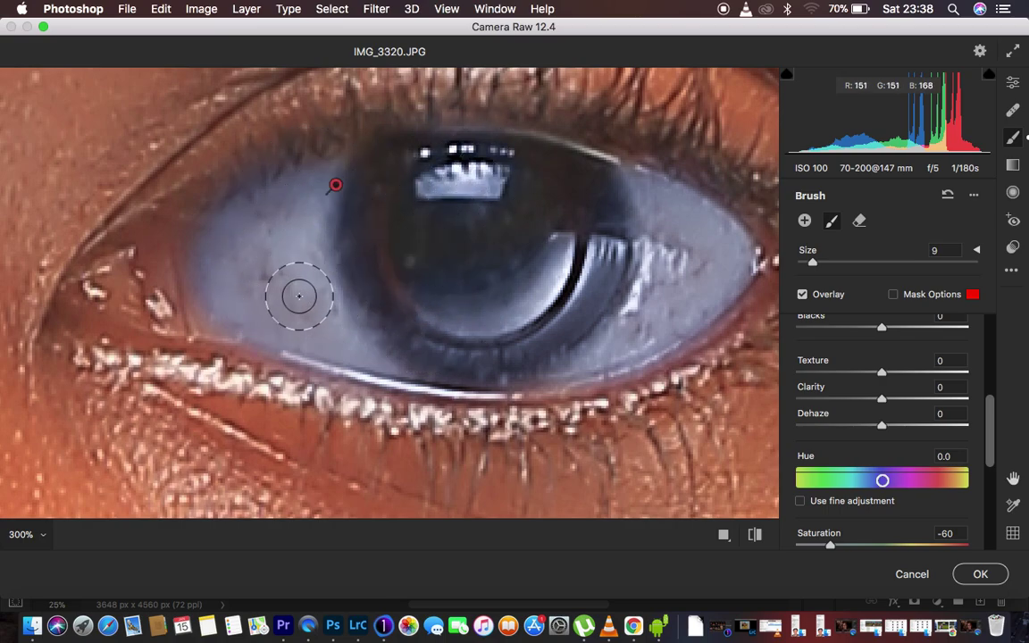
Try cooler and warmer temperatures on the eye-white adjustment, settling at −25
key("super+minus")
key("super+minus")
key("super+minus")
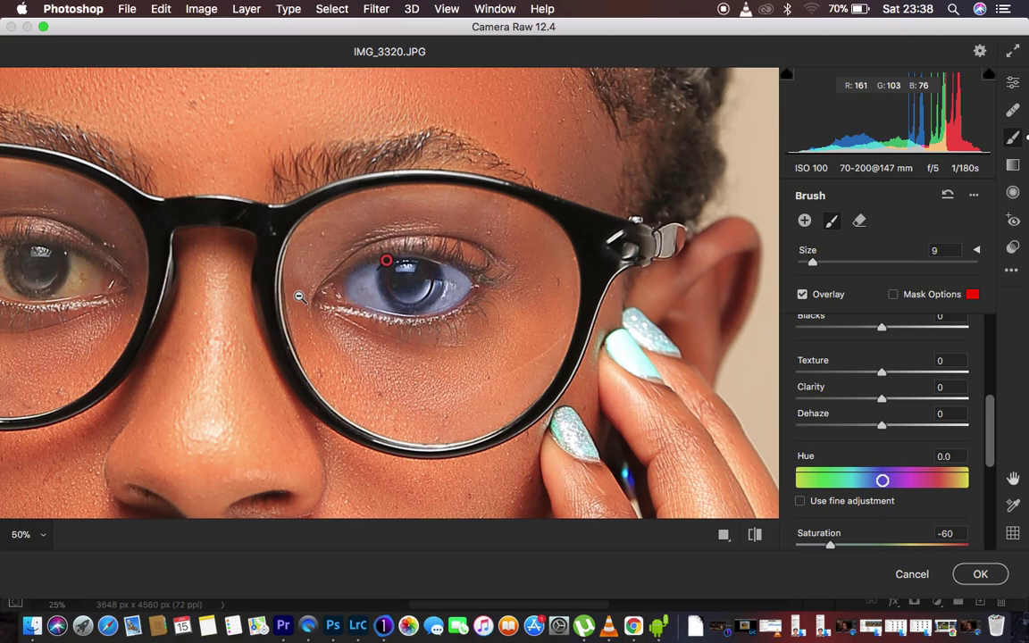
key("super+minus")
key("super+minus")
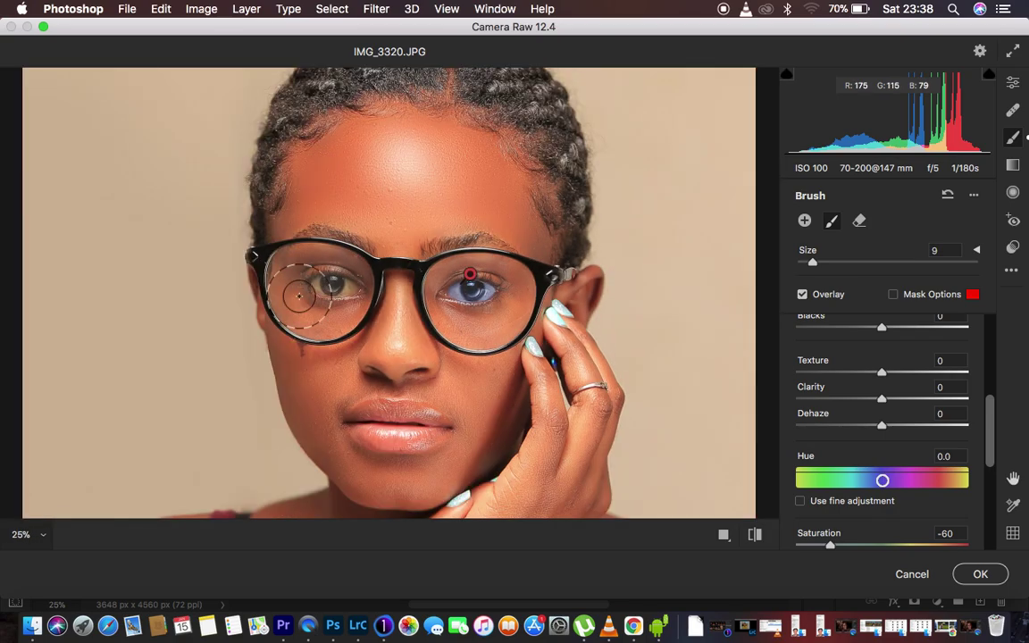
key("super+plus")
key("super+plus")
key("super+plus")
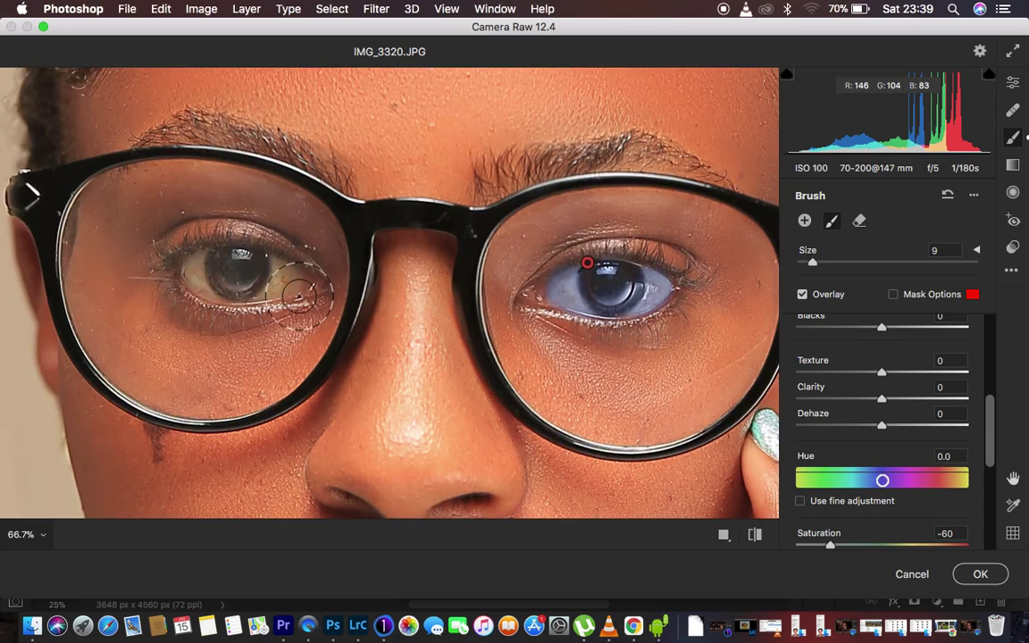
scroll(862, 387, "up", 5)
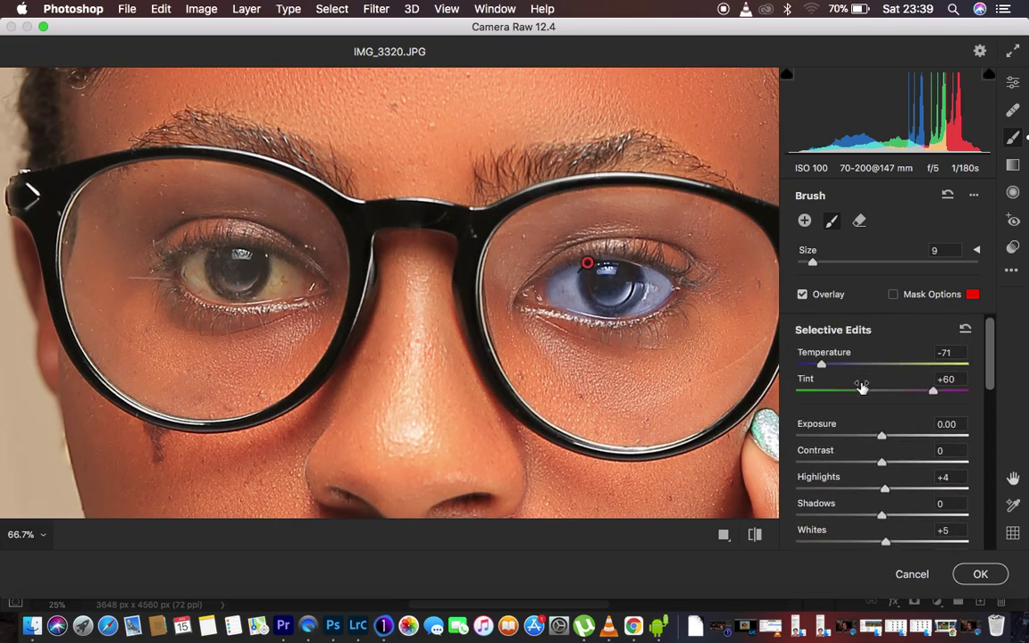
left_click_drag(821, 365, 800, 364)
left_click_drag(800, 363, 860, 364)
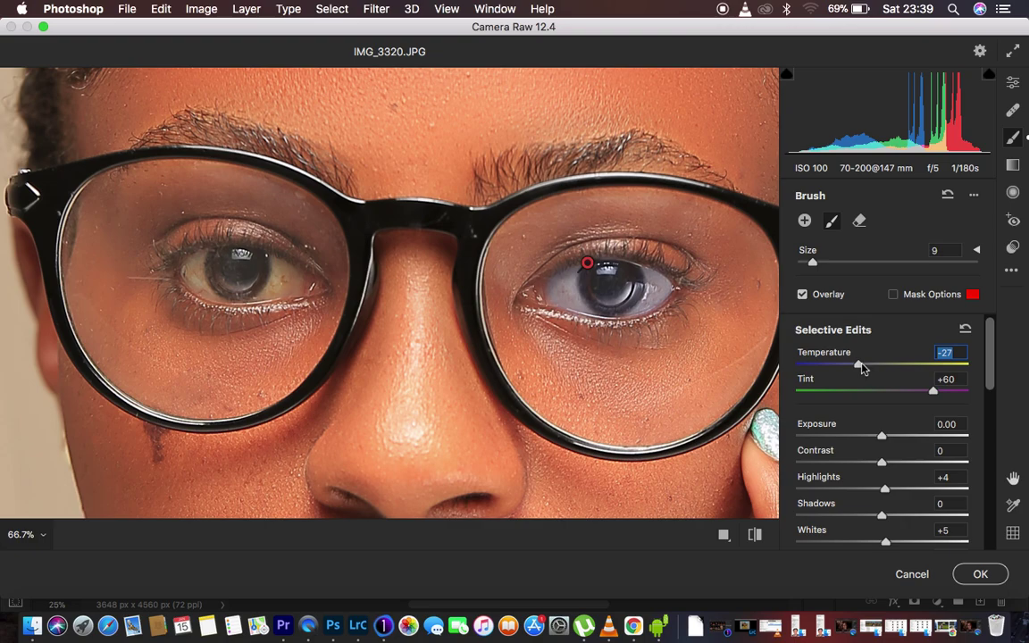
left_click(860, 366)
left_click_drag(861, 367, 864, 368)
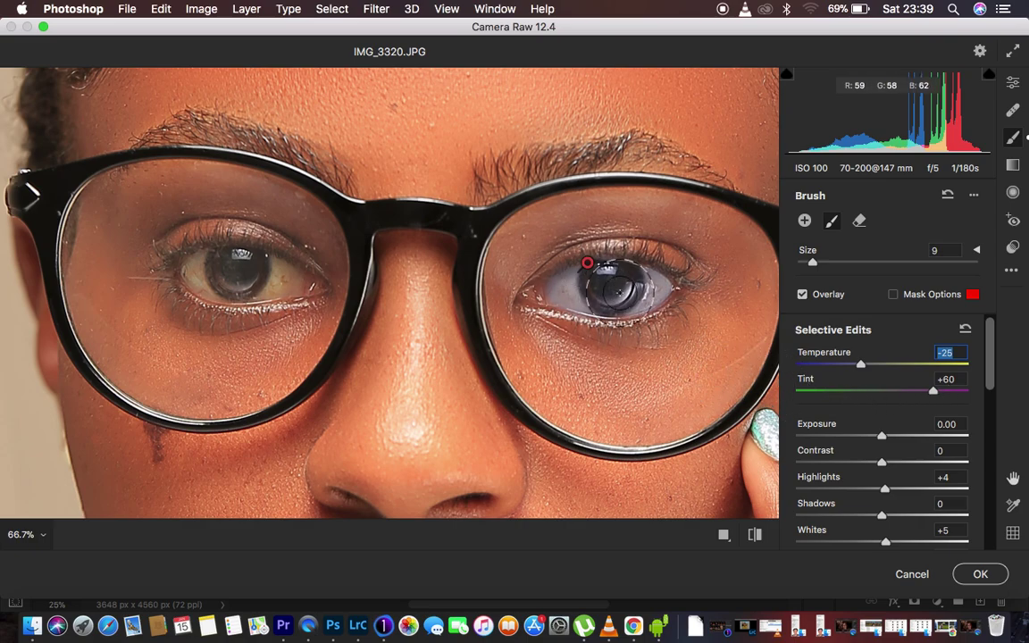
Push the eye adjustment's temperature to −100 and close Camera Raw
key("super+minus")
key("super+minus")
key("super+minus")
key("super+minus")
key("super+minus")
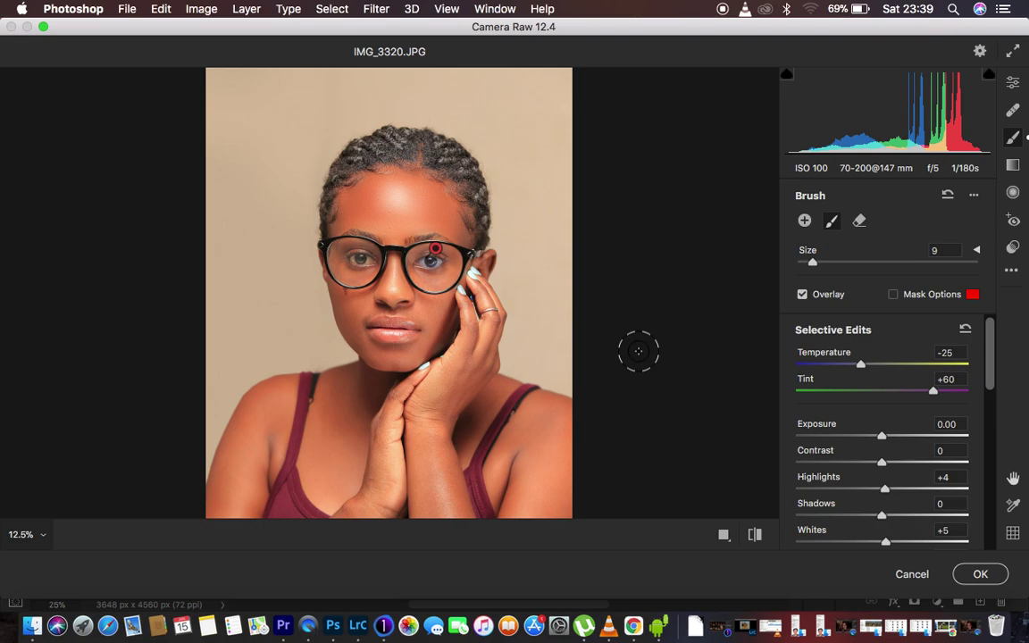
left_click_drag(861, 365, 747, 365)
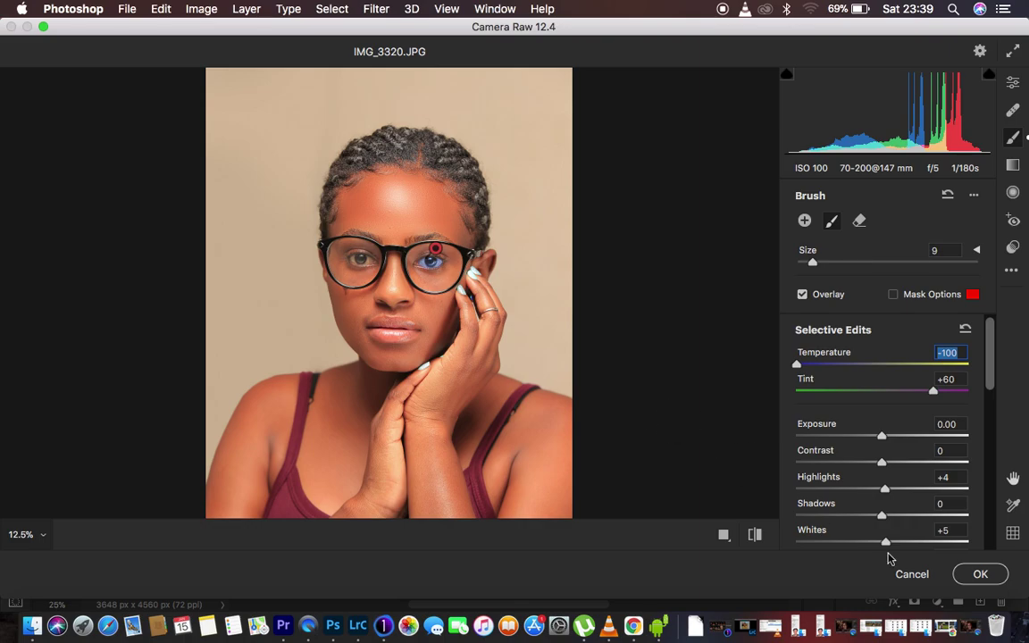
left_click(909, 575)
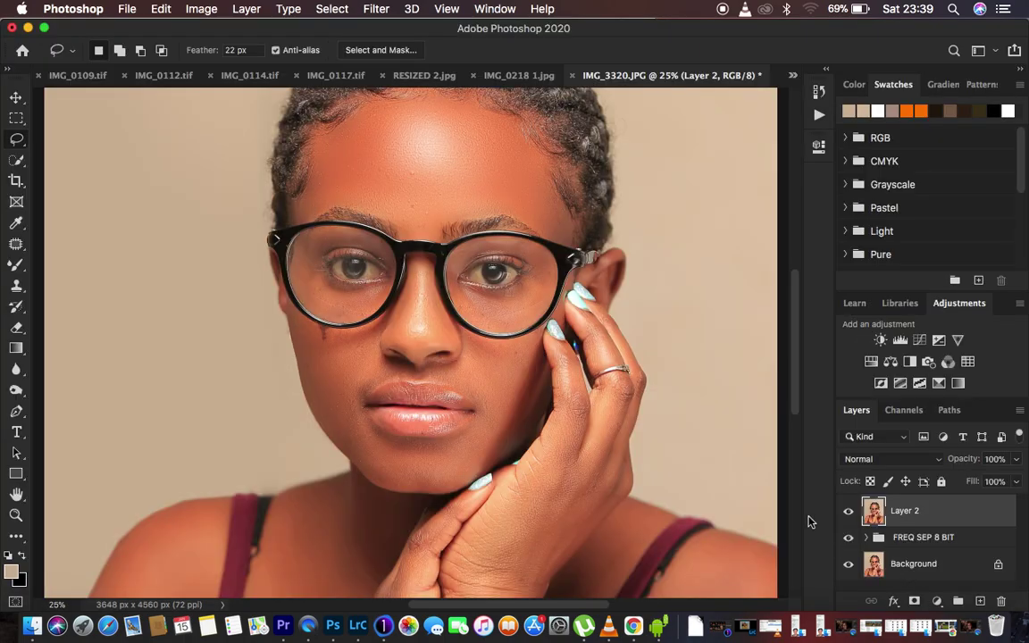
Zoom out and back in to fit the portrait at 12.5%
key("super+minus")
key("super+minus")
key("super+plus")
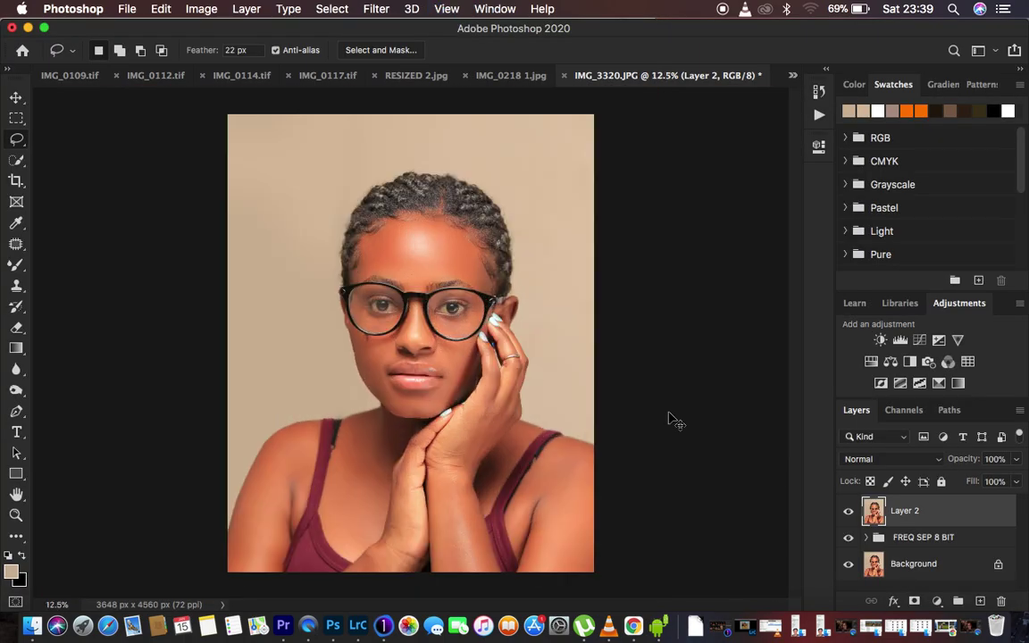